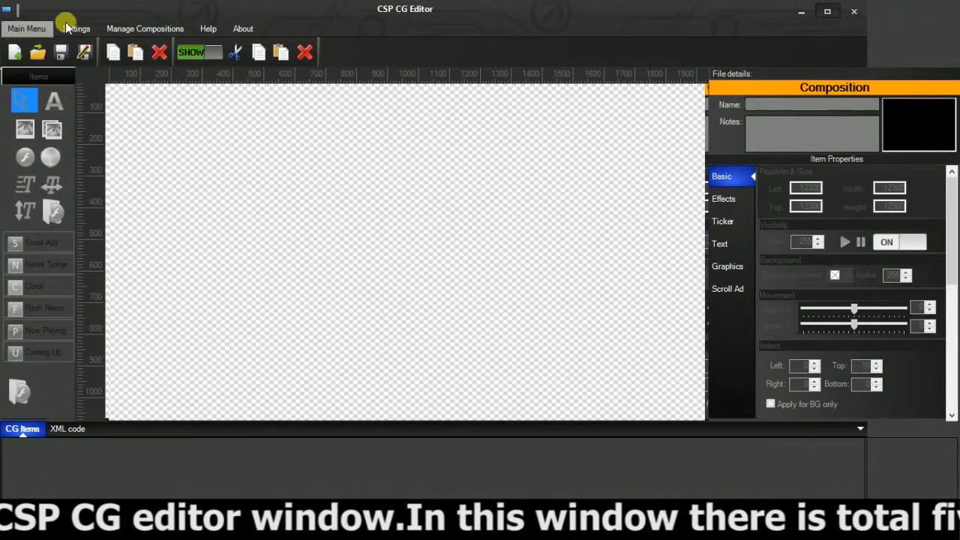
- Confirm eMVF_HD1080_50i as the editor's video format in the settings
left_click(75, 27)
left_click(75, 52)
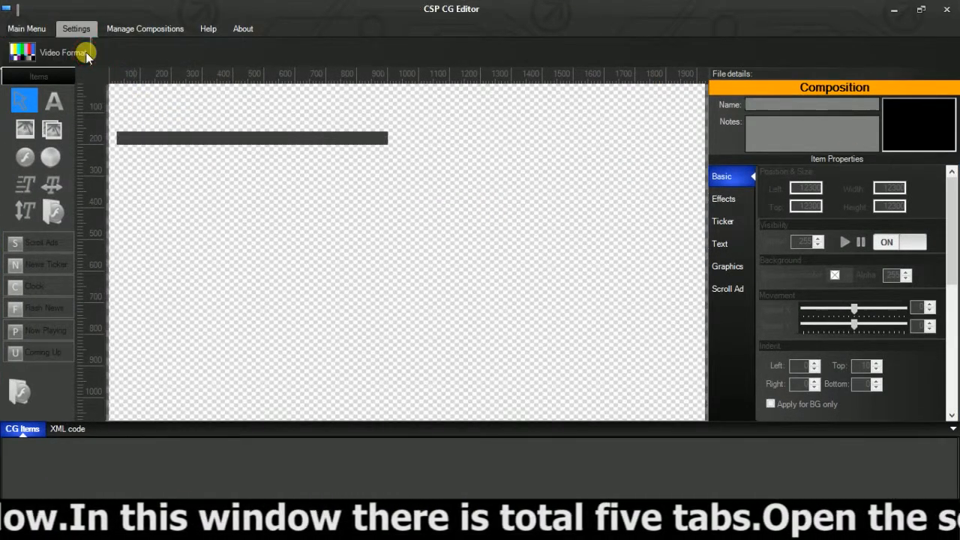
left_click(327, 140)
left_click(329, 141)
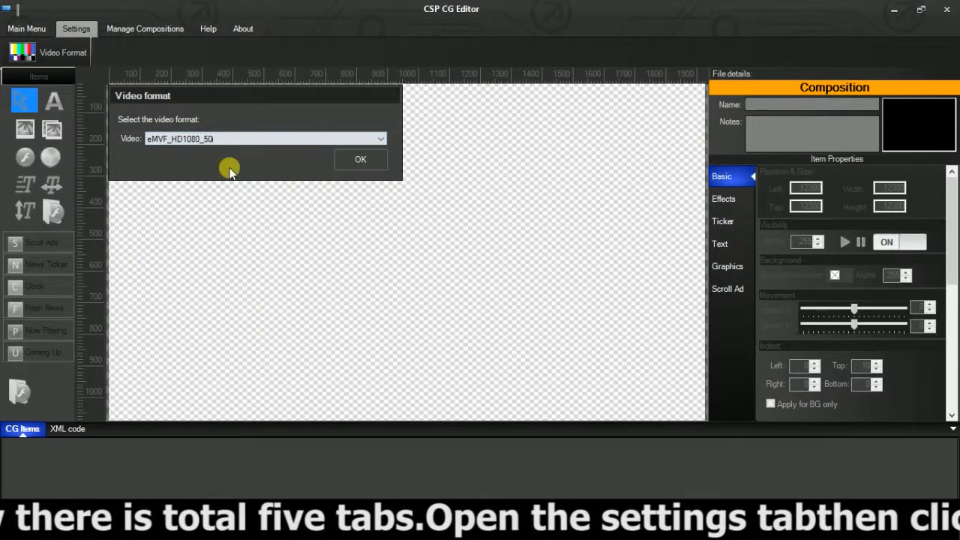
left_click(350, 163)
- Create a new scene named CG
left_click(15, 30)
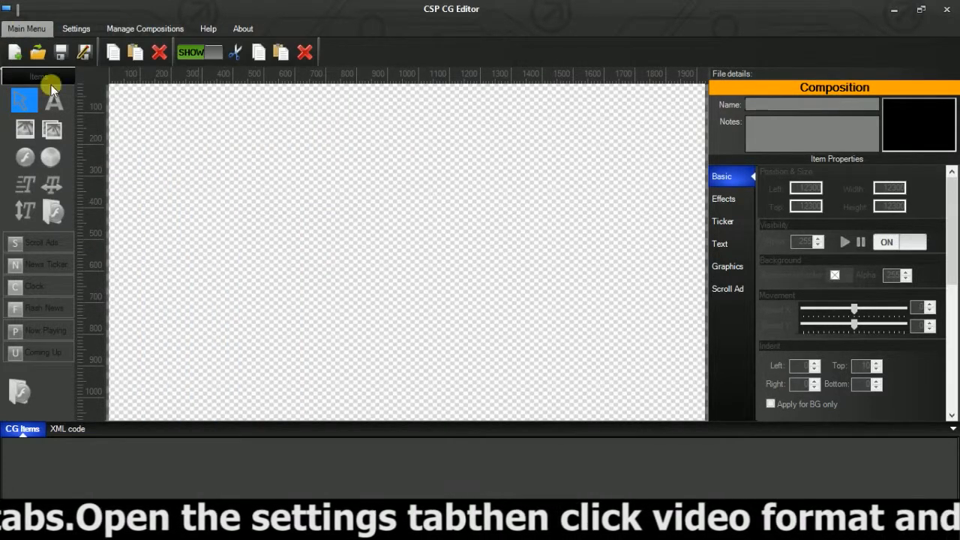
left_click(15, 52)
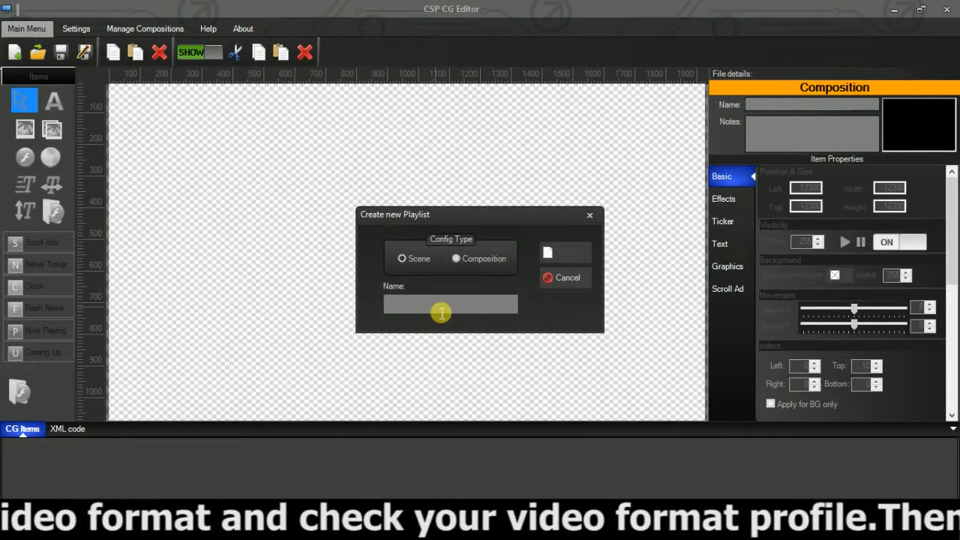
type("CG")
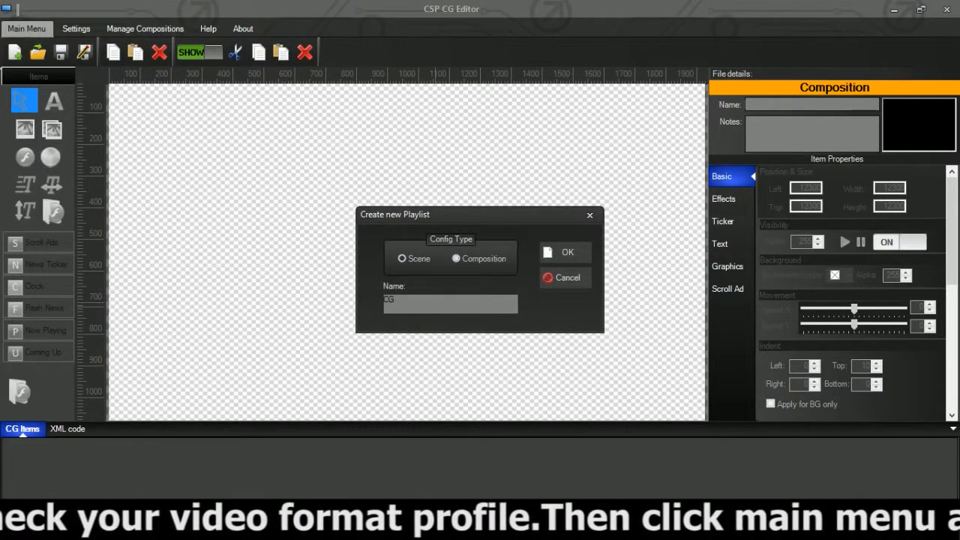
left_click(587, 253)
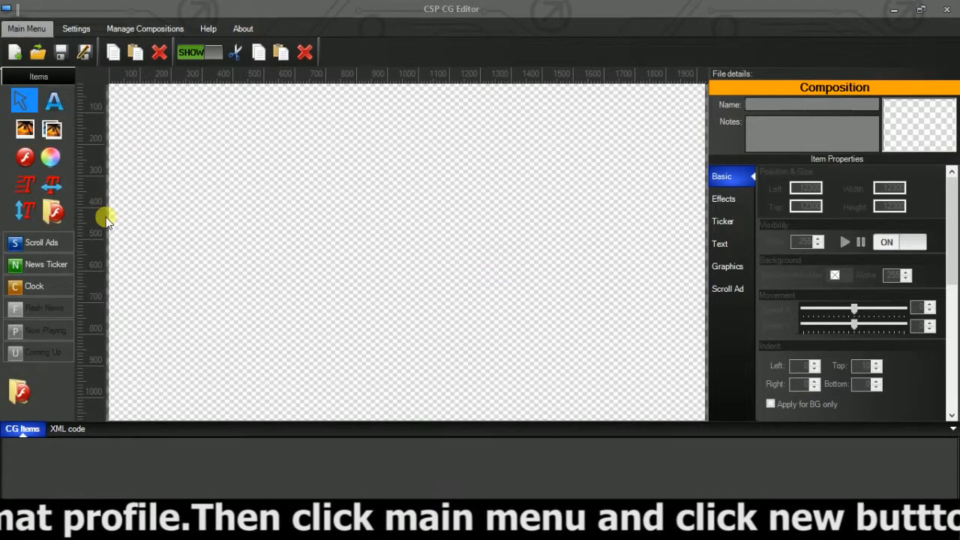
left_click(170, 210)
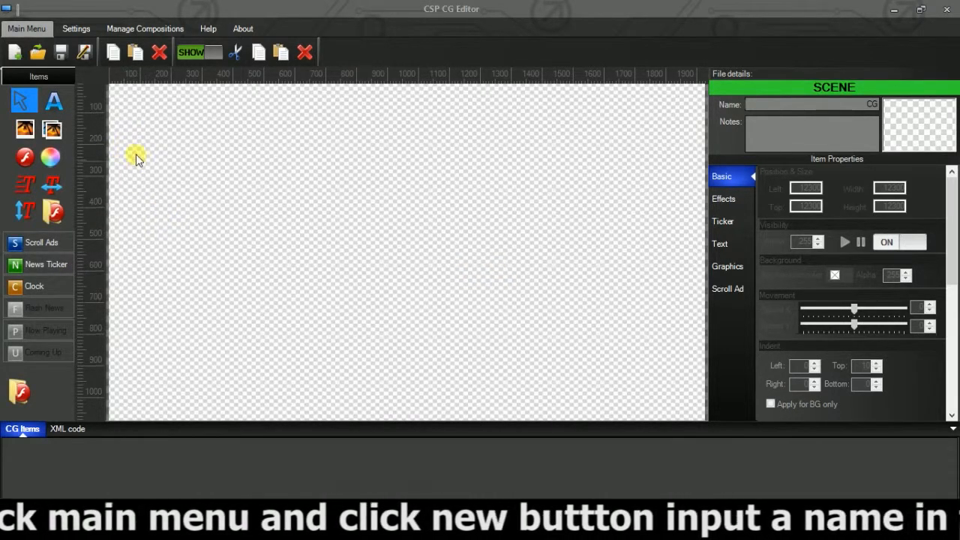
- Add the PHOENIX logo image to the scene from a subfolder of Channel Files
left_click(24, 129)
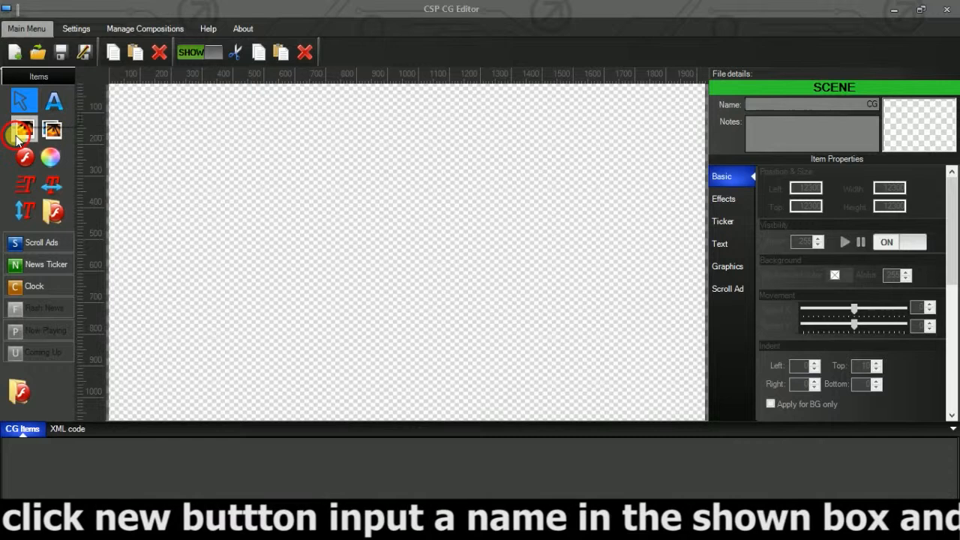
left_click(370, 267)
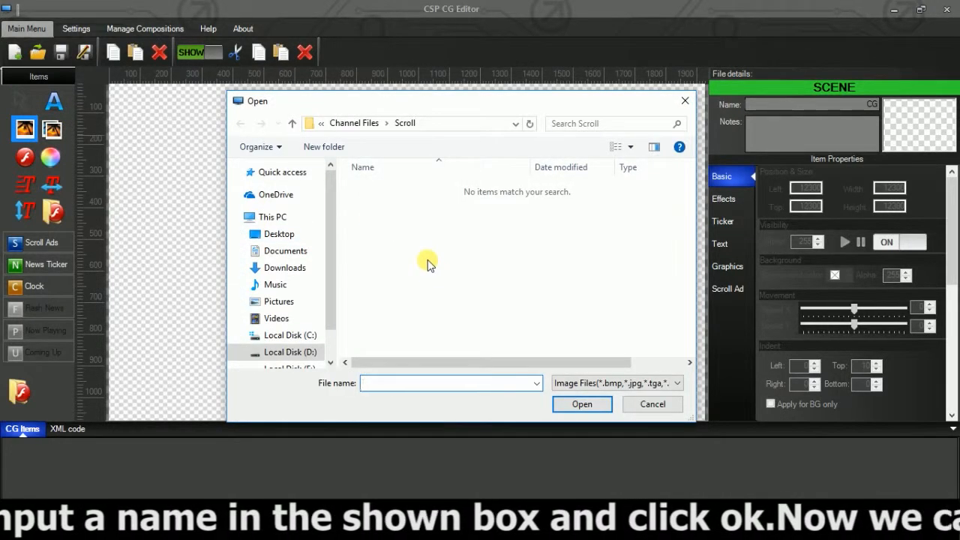
left_click(354, 123)
left_click(385, 287)
double_click(385, 287)
double_click(397, 182)
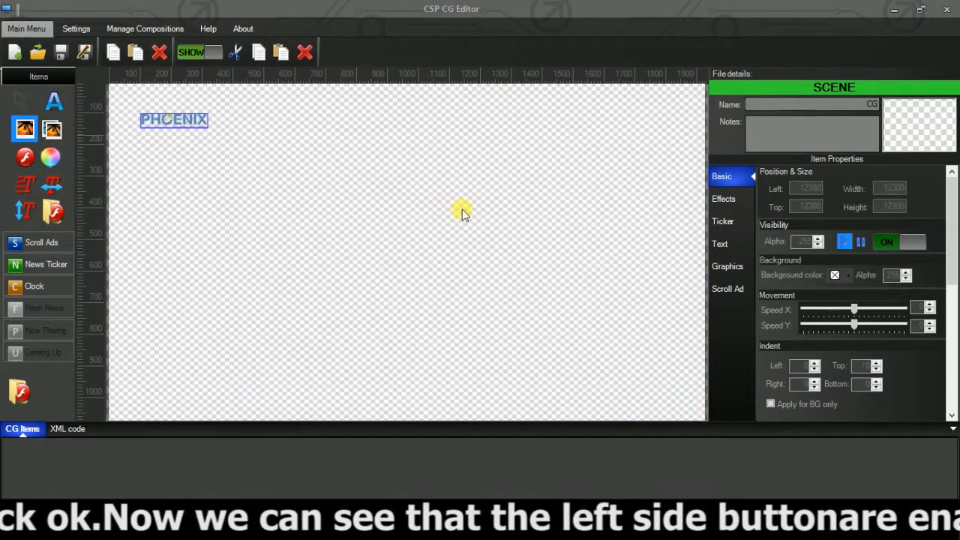
- Move the logo toward the middle of the canvas and enlarge it to about 586 by 209
left_click_drag(290, 172, 459, 201)
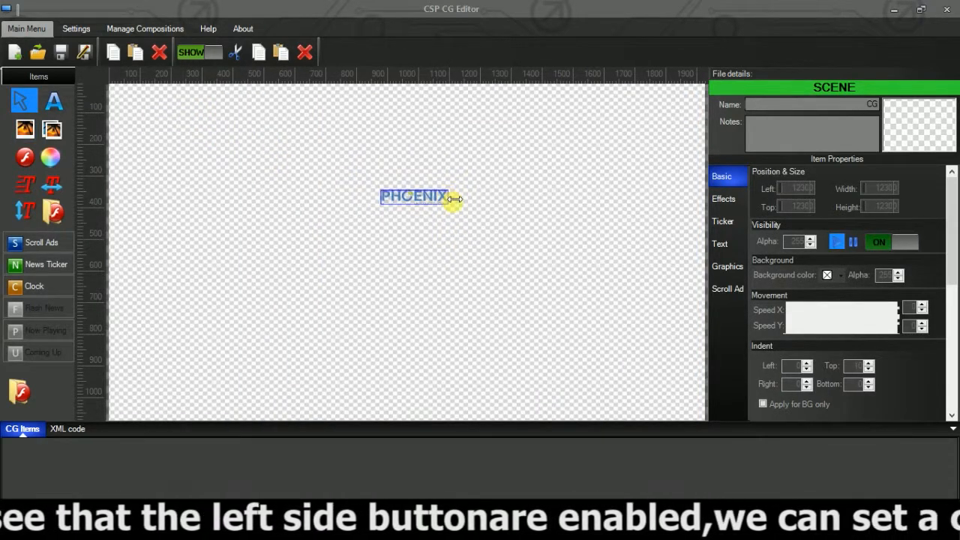
left_click(454, 200)
left_click_drag(454, 193, 456, 140)
left_click_drag(500, 186, 567, 190)
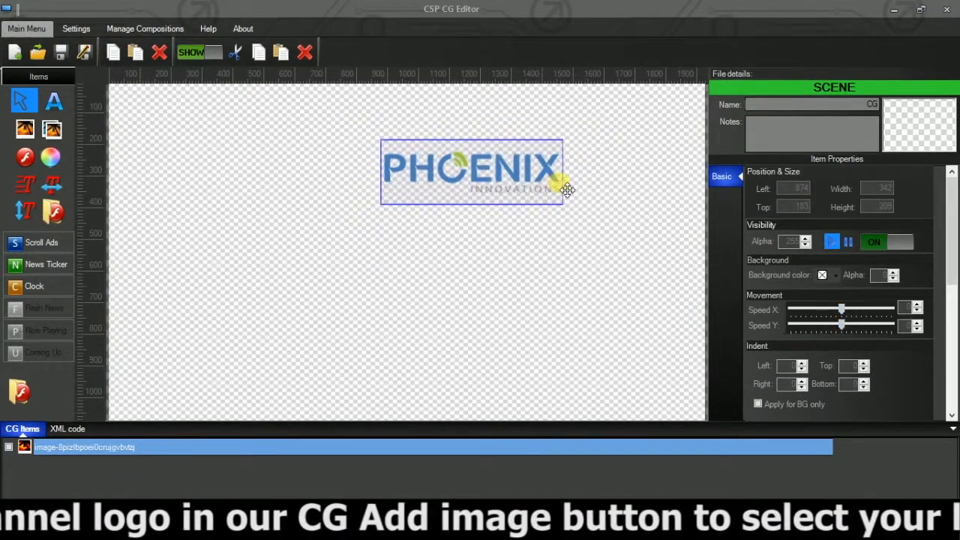
- Move the logo to the canvas's upper-right area and reduce it to about 468 by 166
left_click_drag(516, 174, 649, 115)
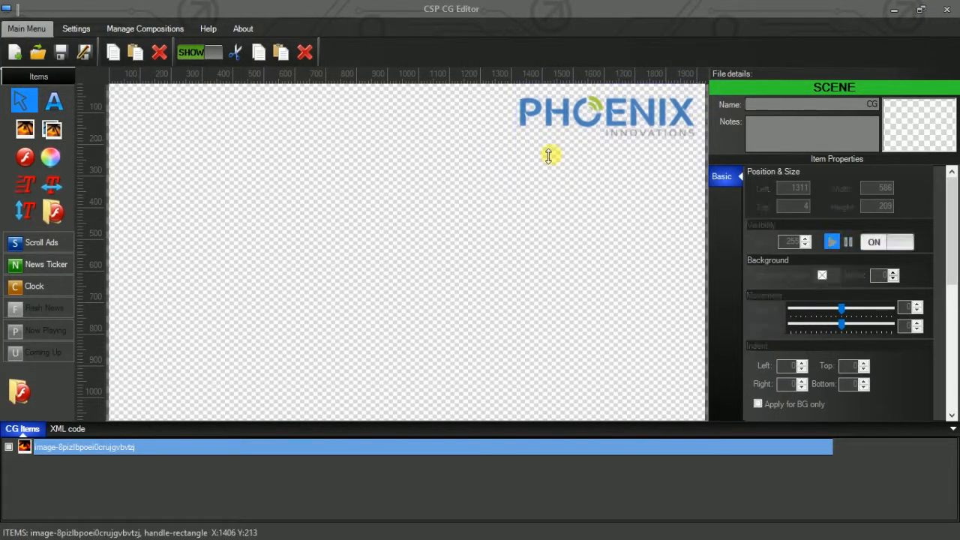
left_click_drag(555, 153, 557, 135)
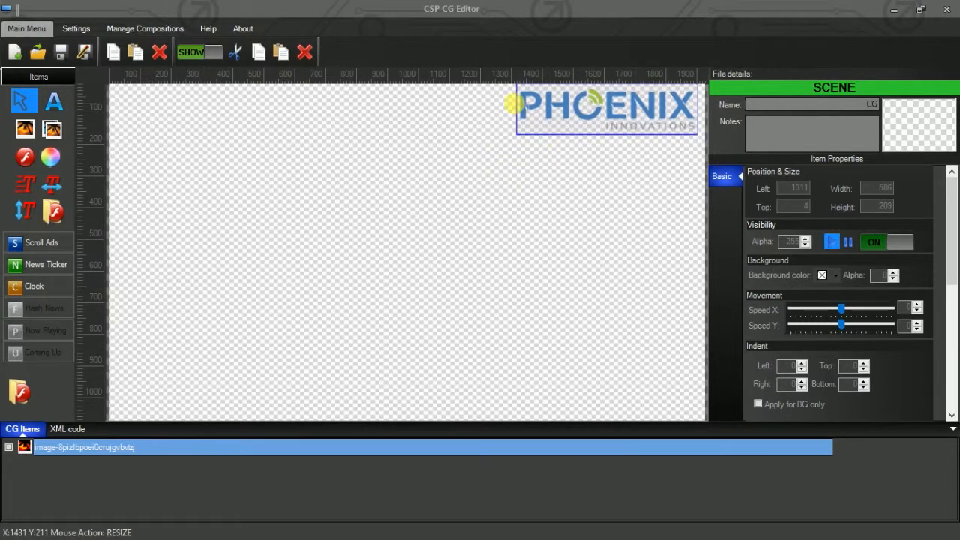
left_click_drag(525, 105, 559, 168)
left_click(520, 176)
left_click(516, 172)
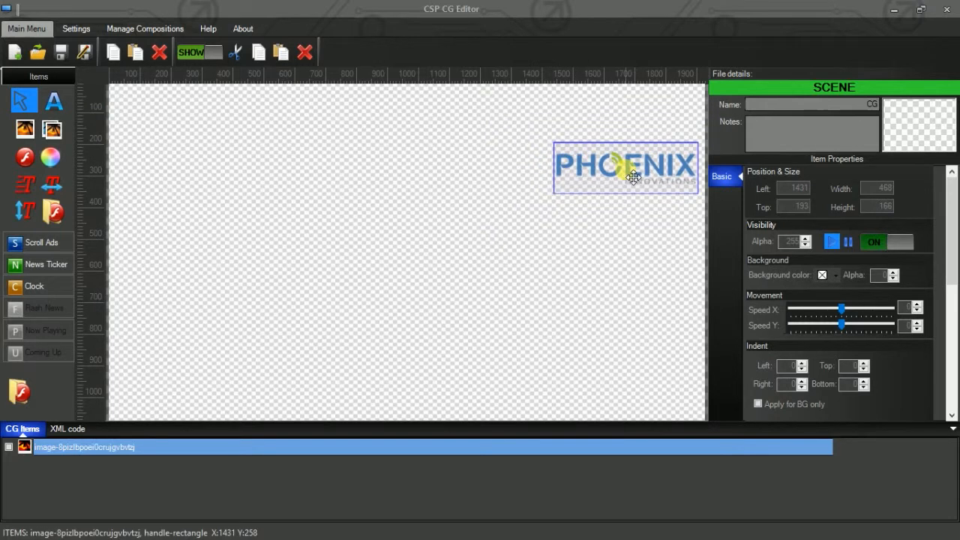
- Place the logo in the canvas's upper-right corner, at about left 1452 and top -4, and save the scene
left_click_drag(636, 142, 643, 111)
left_click(139, 141)
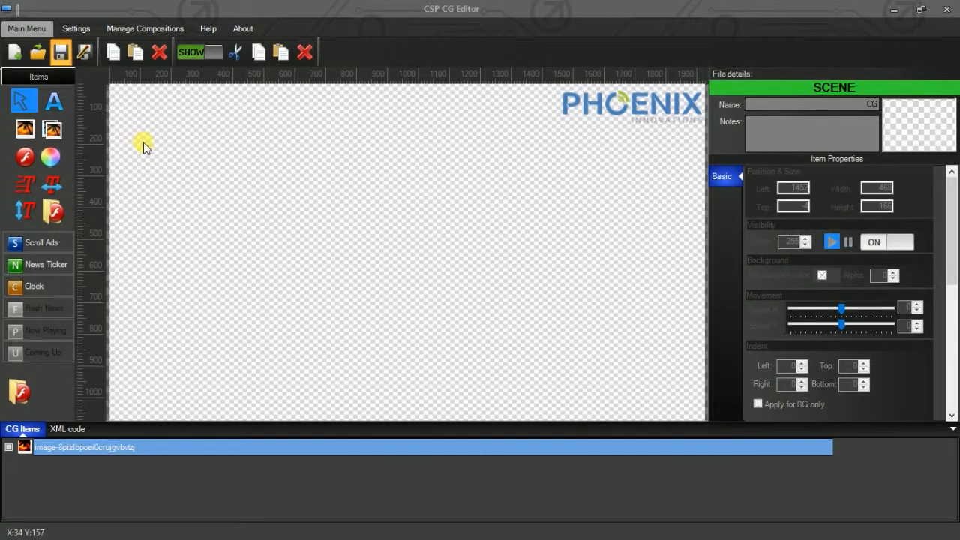
left_click(553, 313)
- Add a text item reading "Phoenix Innovations" near the canvas's left edge, at about left 102 and top 443
left_click(57, 105)
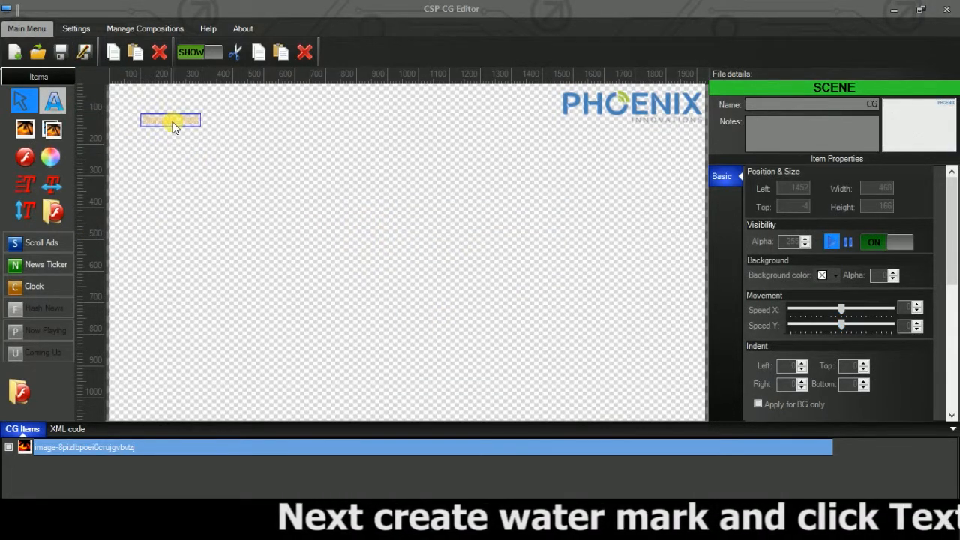
left_click_drag(181, 171, 175, 232)
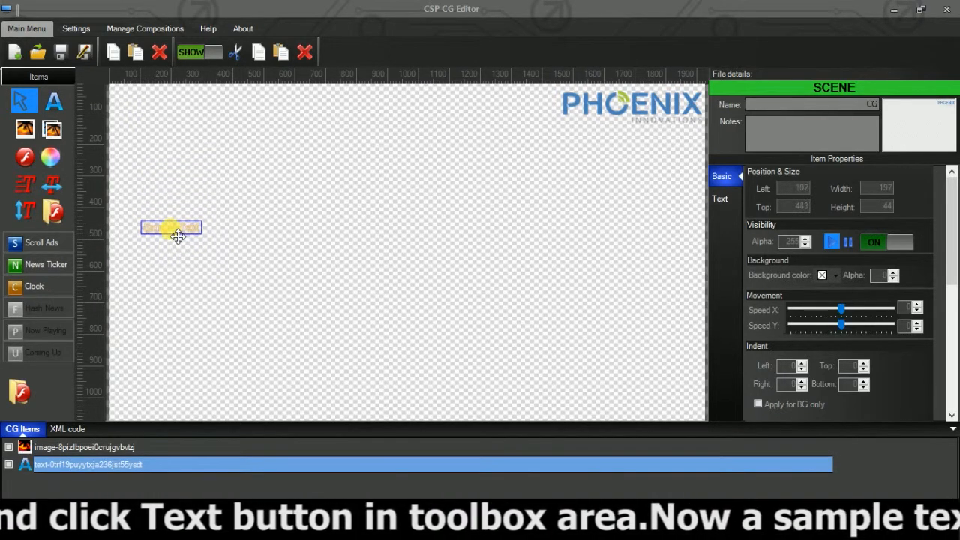
left_click(720, 198)
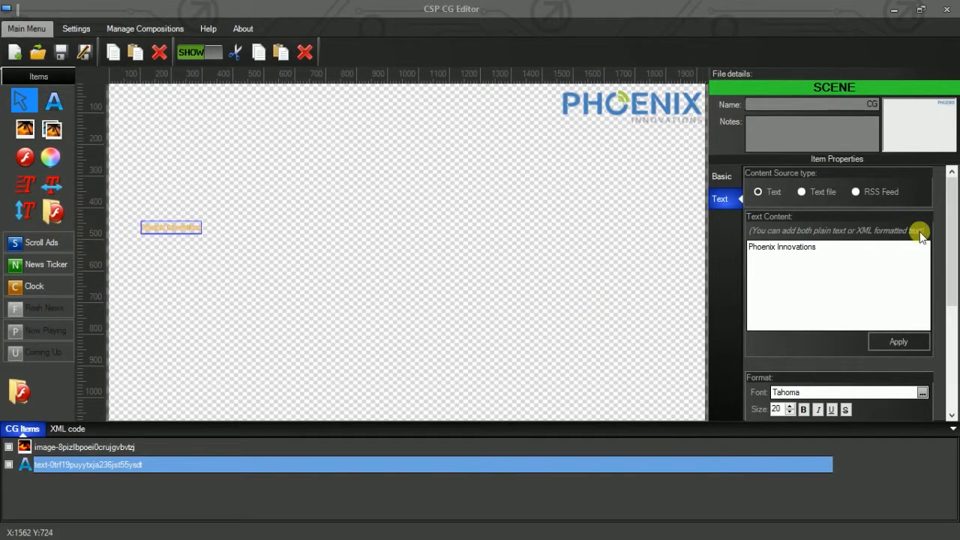
- Try a red outline colour on the text item and return the outline to black
left_click_drag(949, 240, 949, 339)
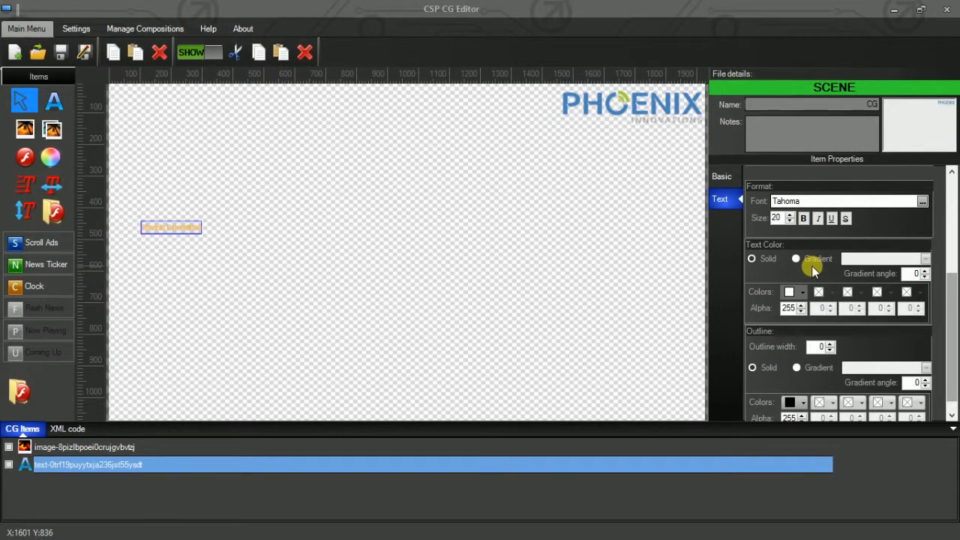
left_click(803, 402)
left_click(787, 505)
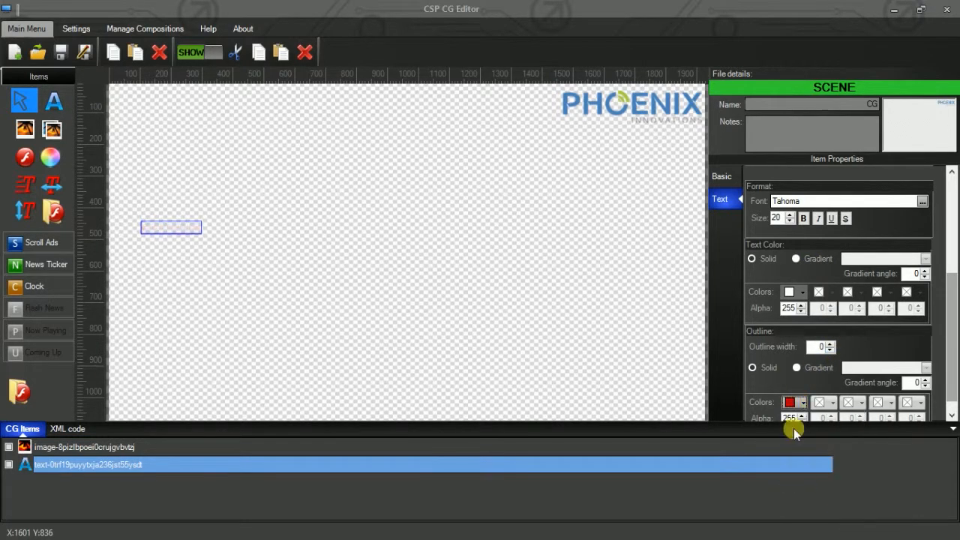
left_click(762, 369)
left_click(803, 403)
left_click(796, 432)
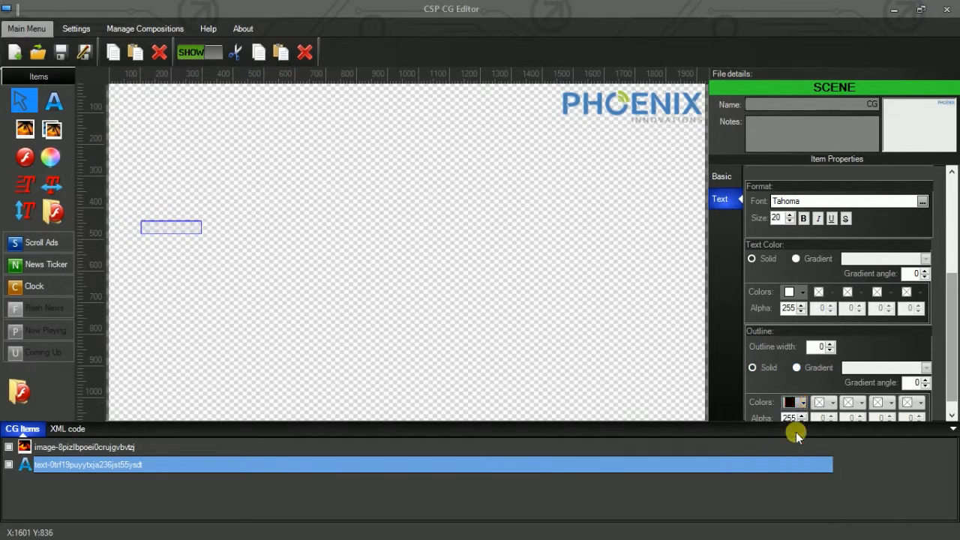
- Format the text item with a solid red text colour, an outline width of 1 and font size 23
left_click(803, 292)
left_click(787, 320)
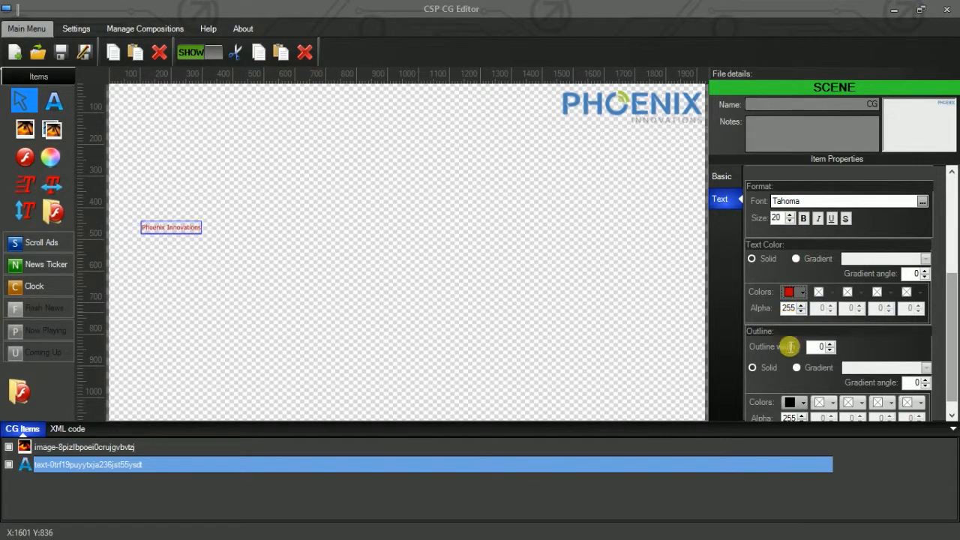
left_click(828, 345)
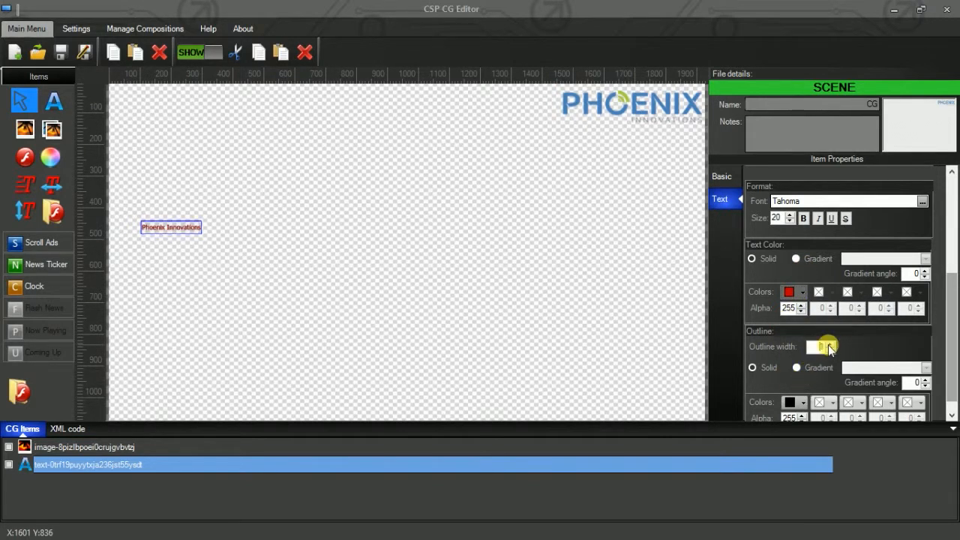
left_click(789, 214)
left_click(789, 215)
left_click(789, 214)
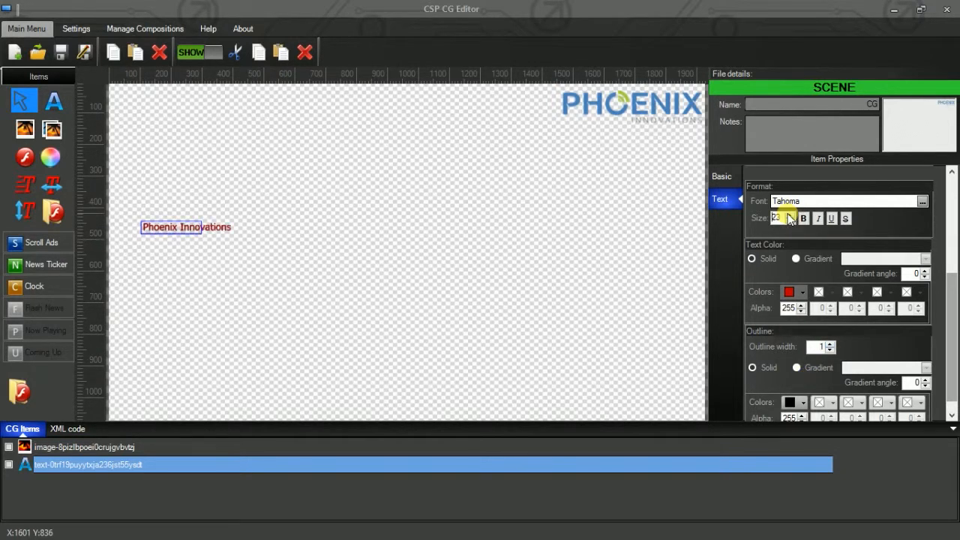
- Reduce the text item's visibility alpha to 59
left_click(726, 181)
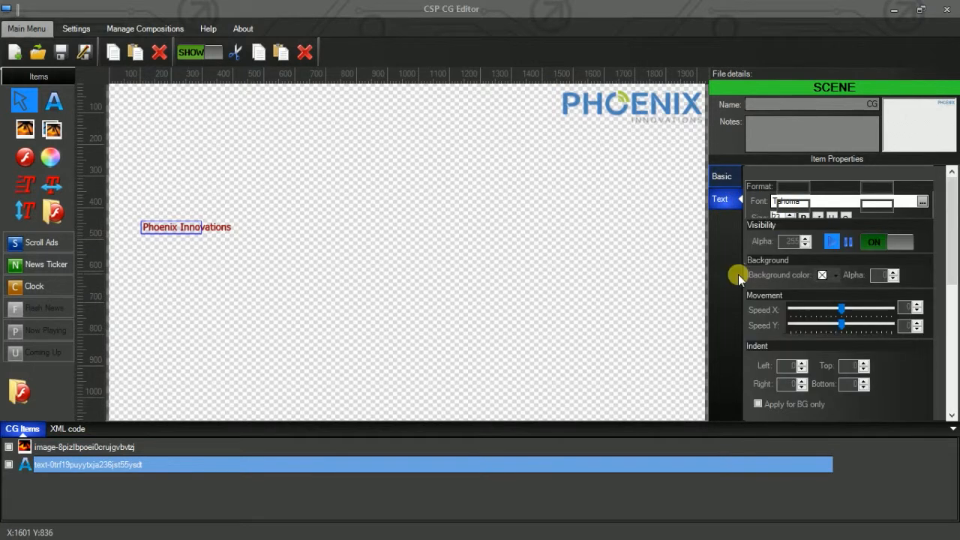
double_click(789, 244)
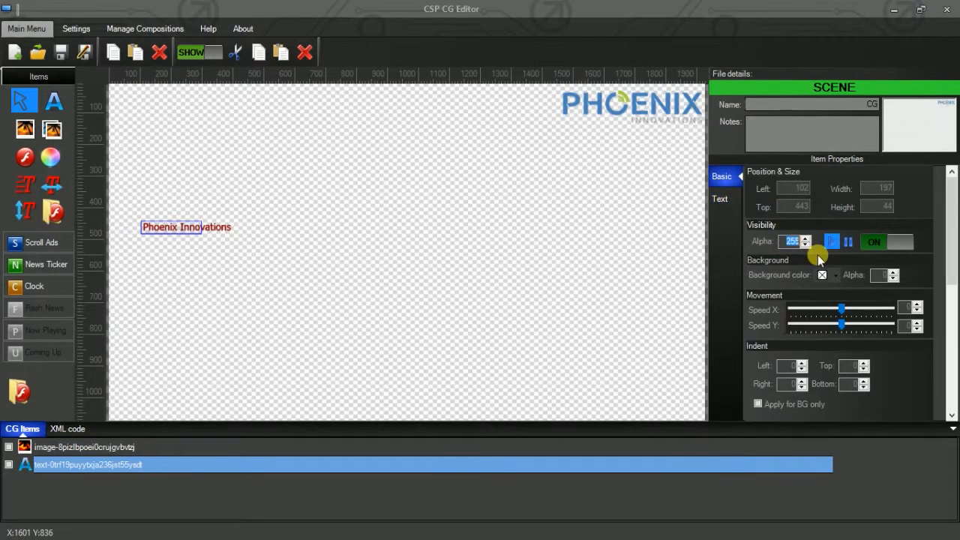
type("60")
left_click(802, 246)
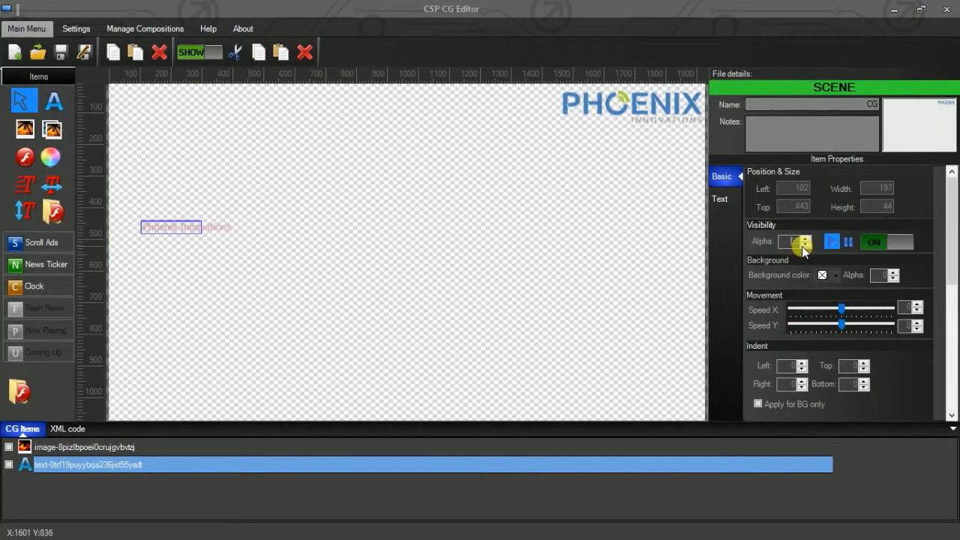
left_click(294, 281)
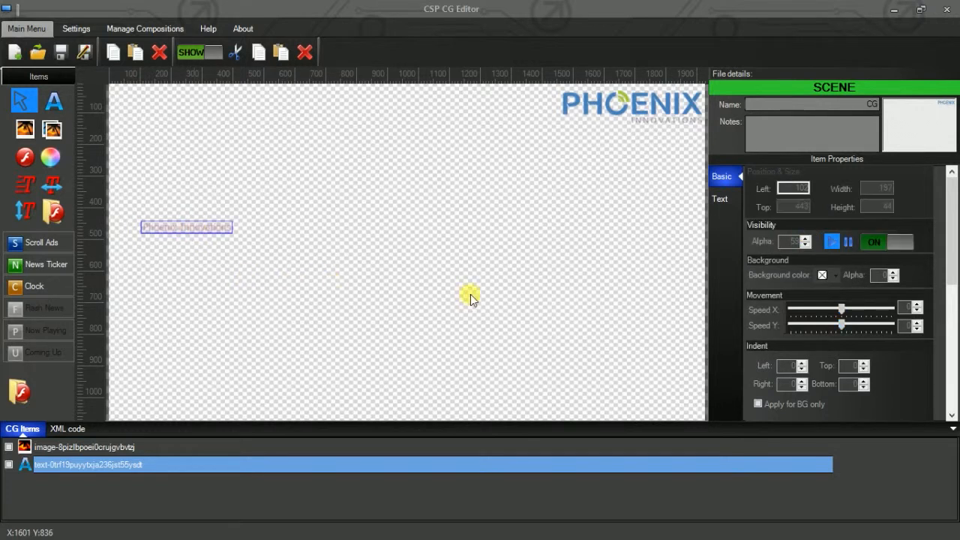
- Set the text item's visibility alpha to 120 and deselect it
left_click_drag(790, 242, 812, 244)
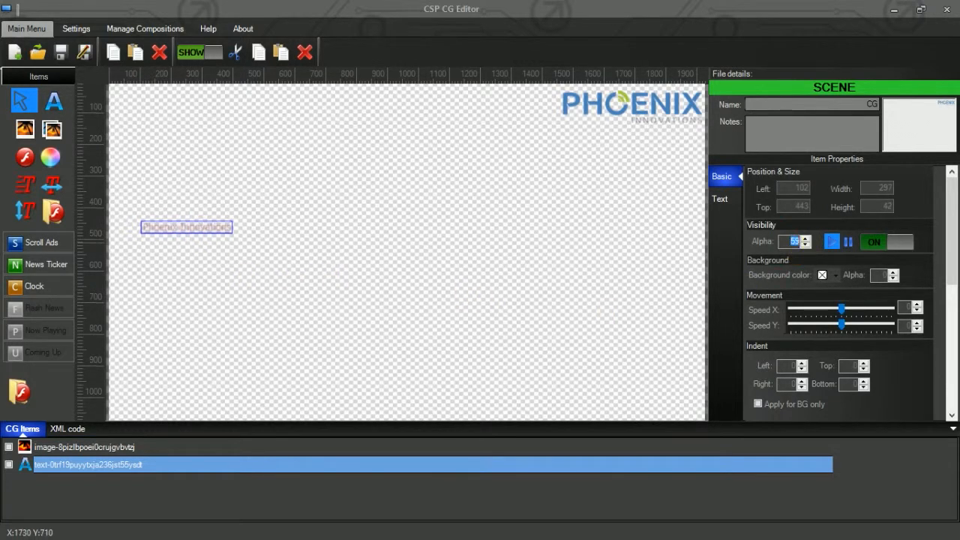
left_click(836, 245)
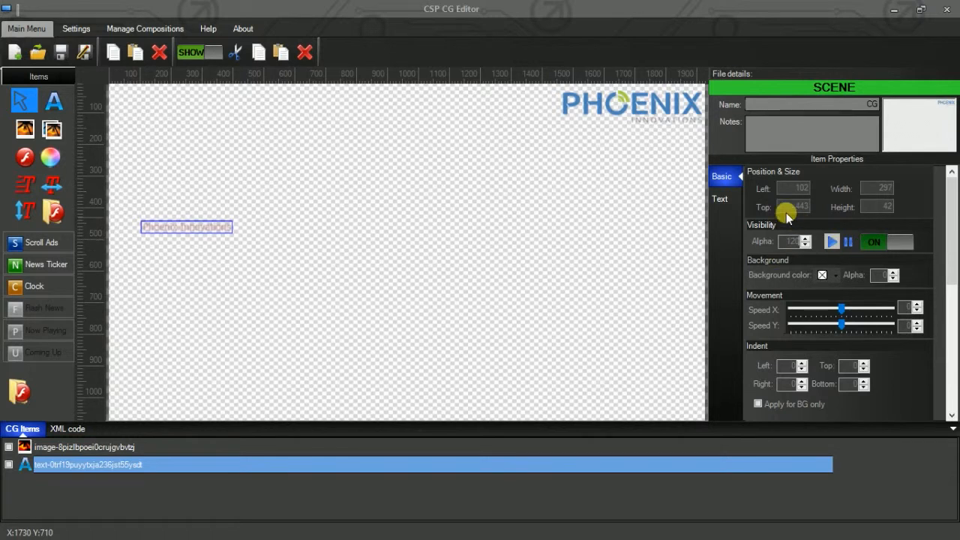
left_click(226, 312)
left_click(332, 237)
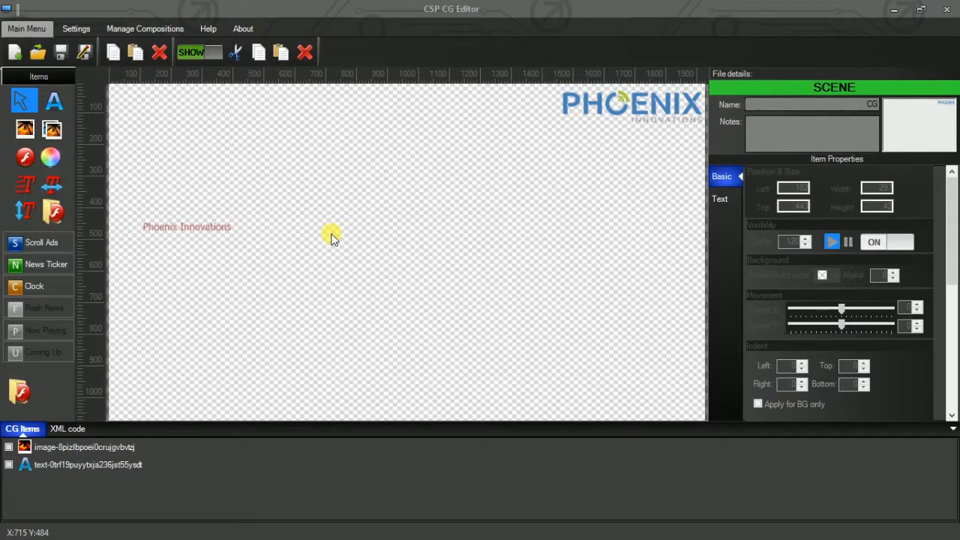
- Add the LIVE image sequence to the scene by choosing its folder on the computer
left_click(59, 129)
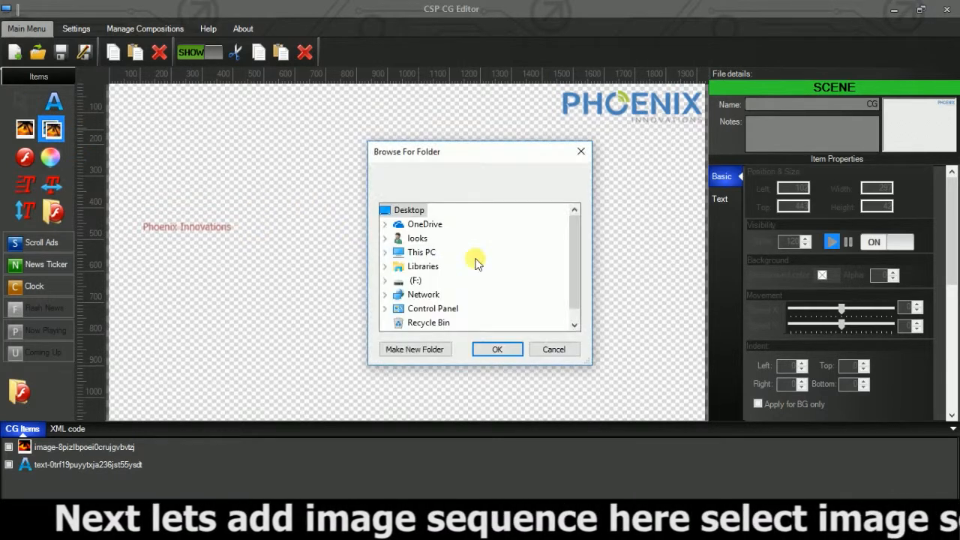
left_click(384, 252)
double_click(466, 322)
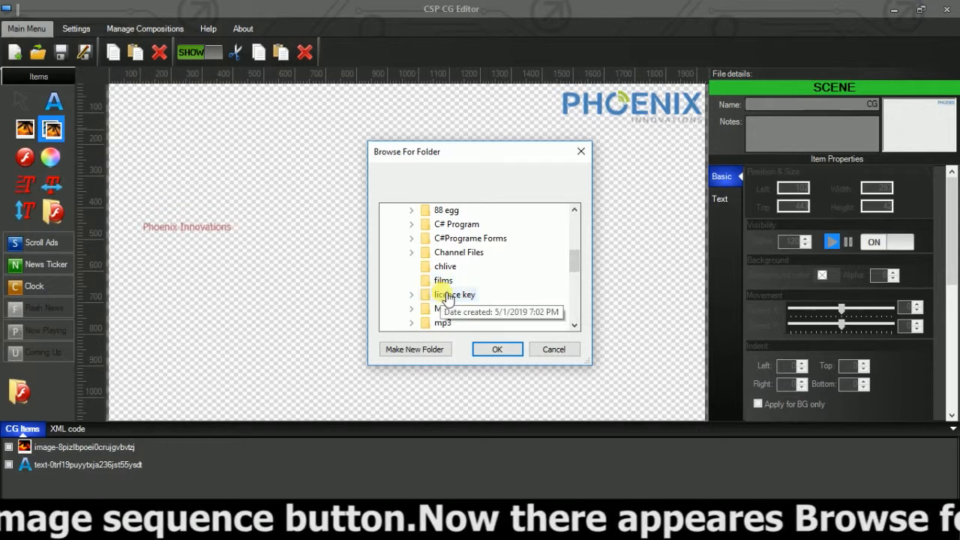
double_click(457, 252)
left_click(454, 266)
left_click(497, 350)
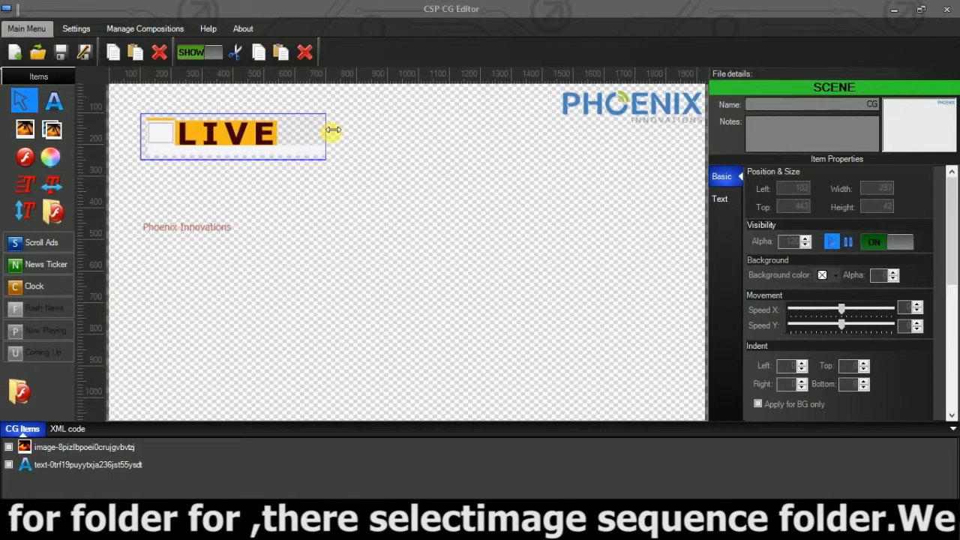
- Shrink the LIVE image sequence to about 272 by 150 and place it in the canvas's upper-left corner
left_click_drag(264, 142, 153, 96)
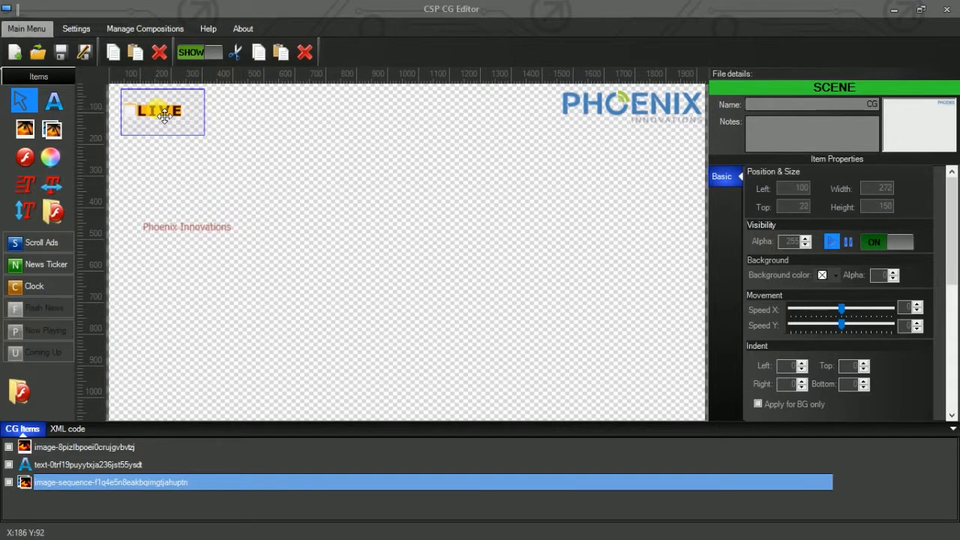
left_click(293, 188)
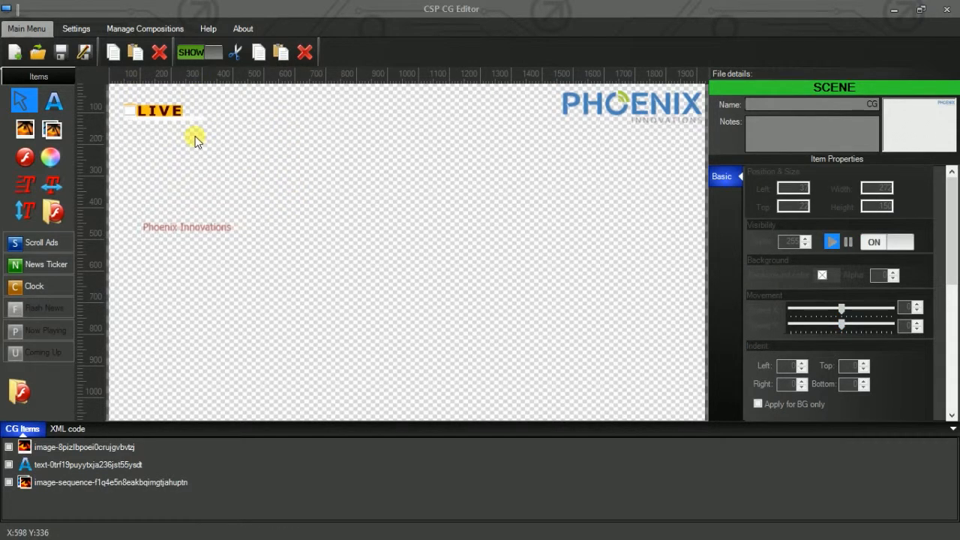
left_click(172, 116)
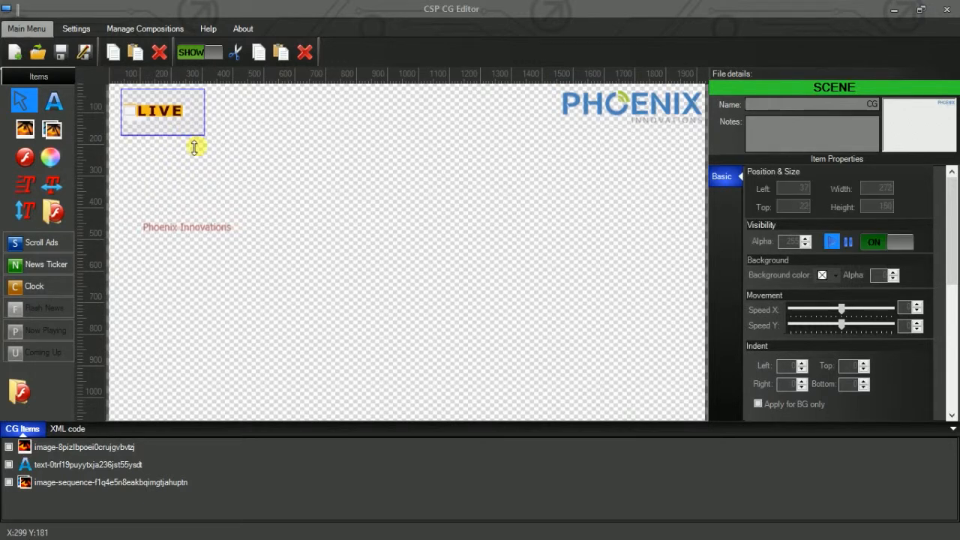
left_click(207, 128)
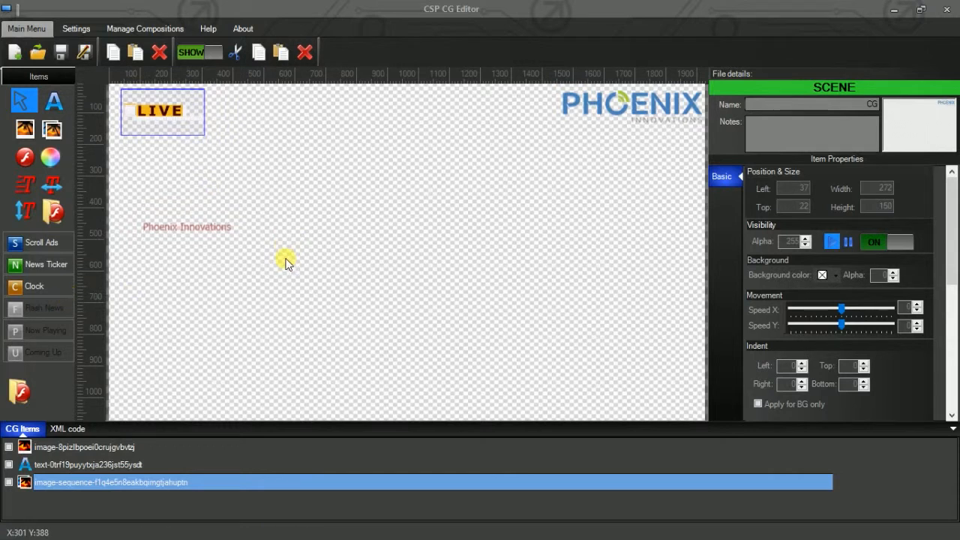
left_click(134, 208)
- Add the Flash file Pothys logo new.swf from D:\Channel Files\Scroll and place it near the canvas's lower-right corner
left_click(25, 157)
left_click(306, 212)
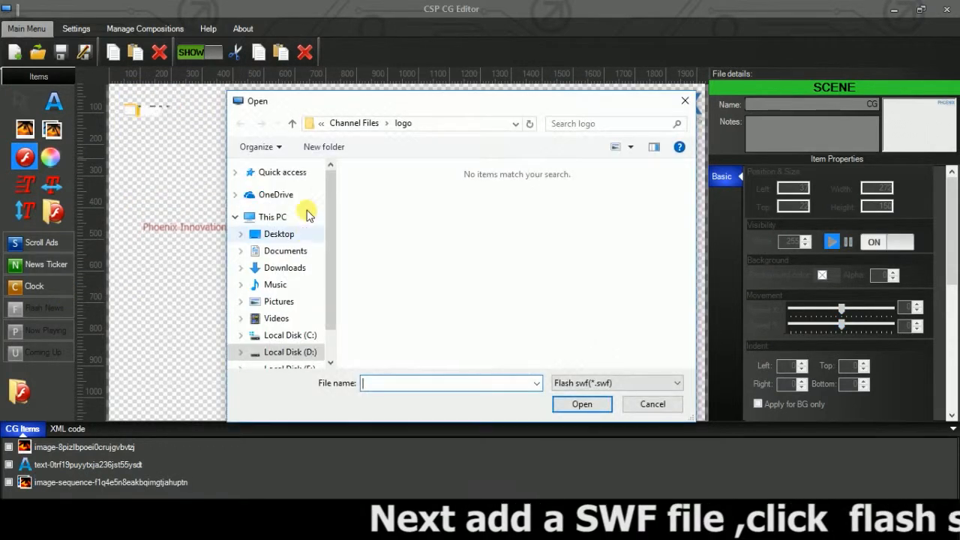
scroll(315, 308, "down", 3)
left_click(312, 309)
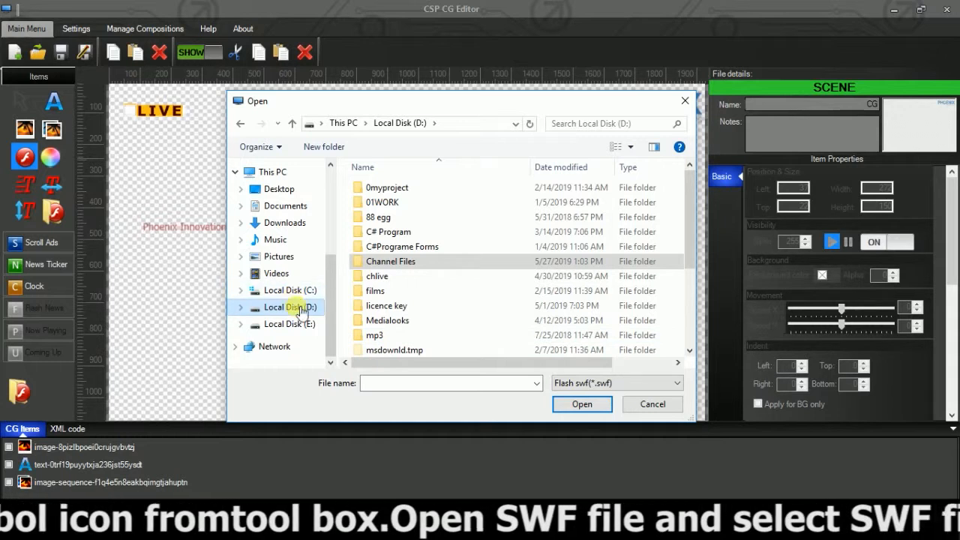
double_click(472, 261)
double_click(555, 285)
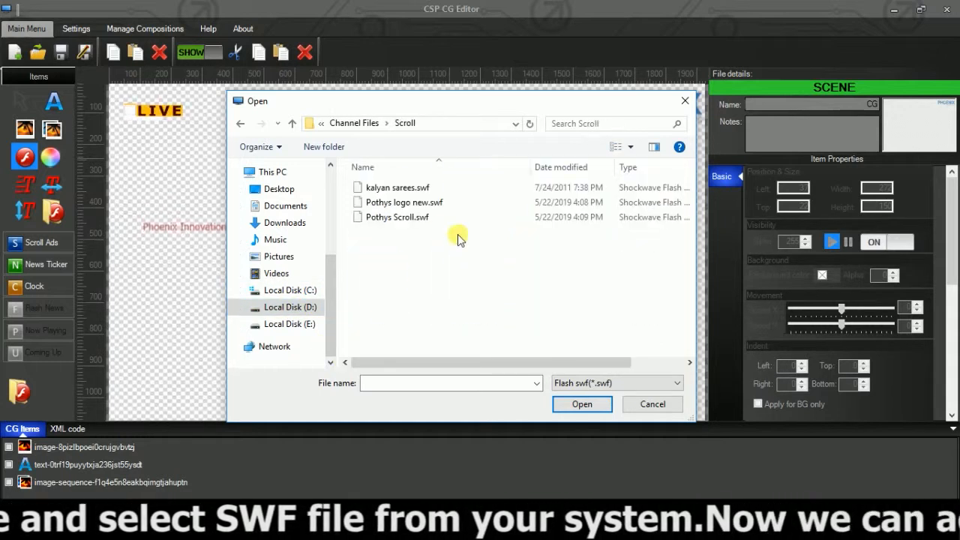
left_click(391, 209)
double_click(391, 208)
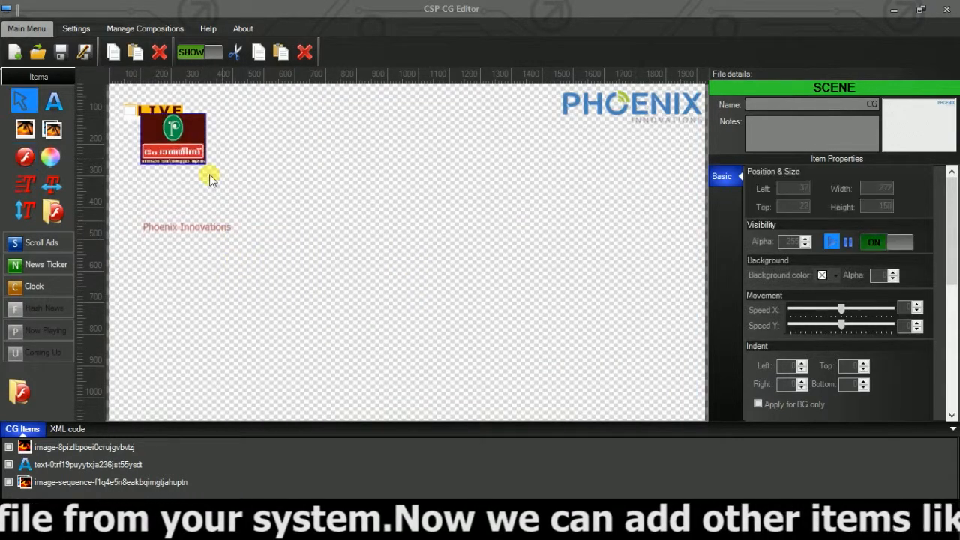
left_click_drag(174, 148, 667, 339)
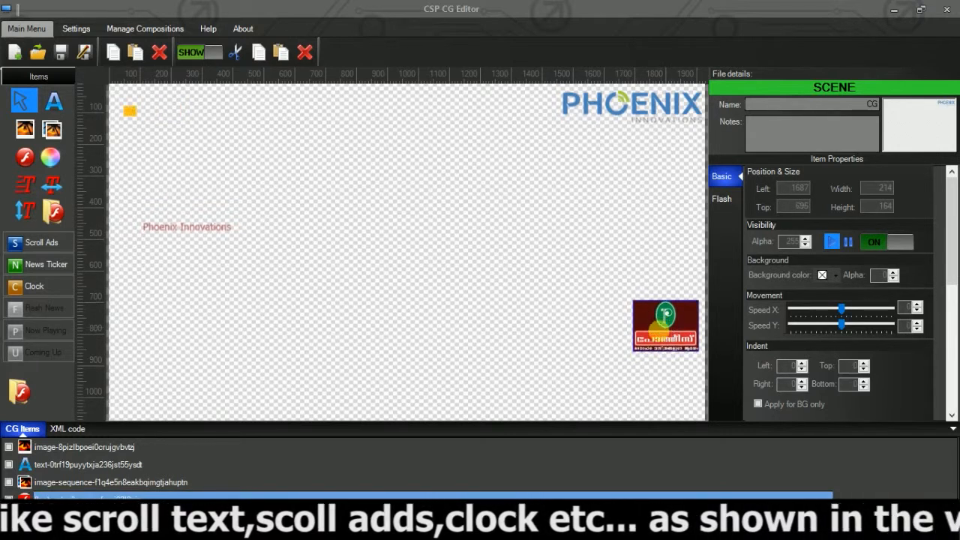
- Add a clock item below the LIVE sequence and give its graphic a solid orange background colour
left_click(34, 286)
left_click_drag(190, 110, 205, 148)
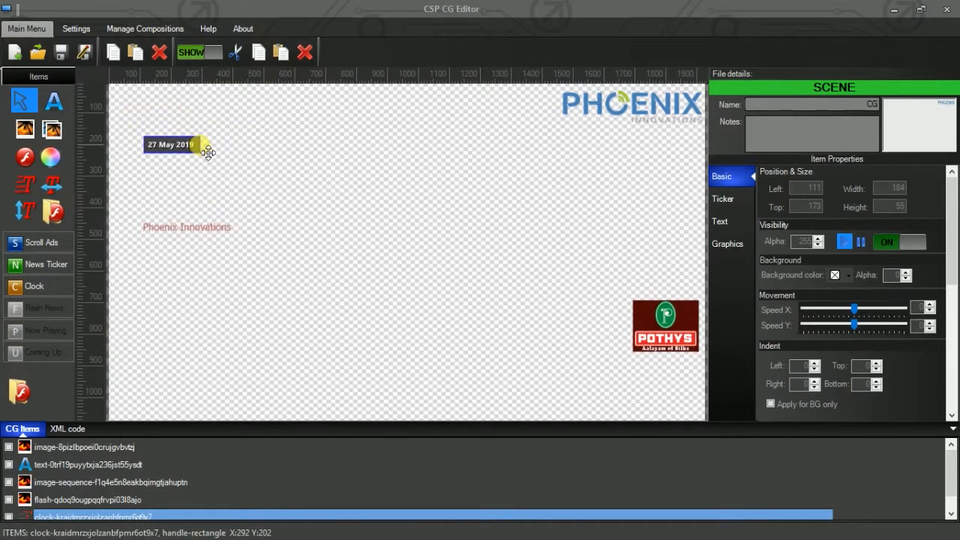
left_click(724, 244)
left_click(818, 328)
left_click(800, 355)
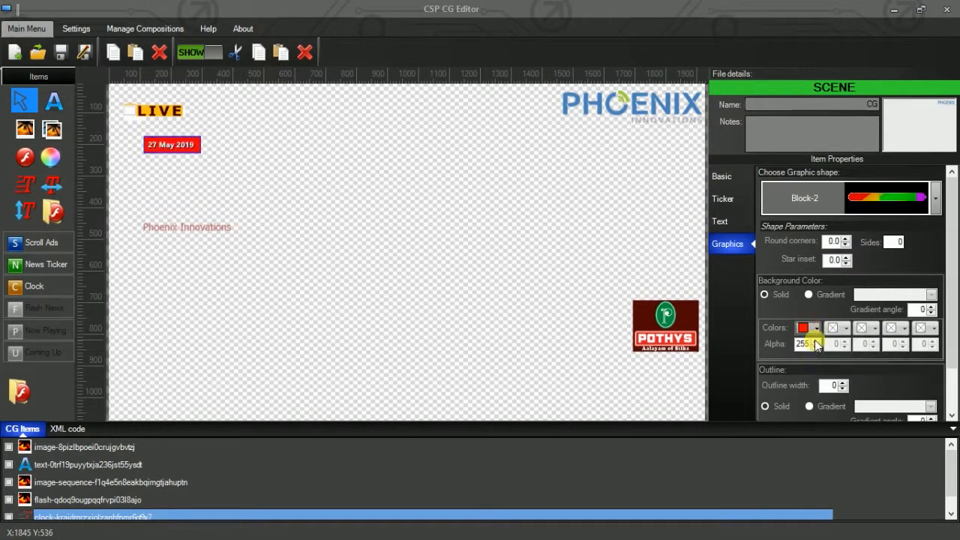
left_click(816, 328)
left_click(823, 356)
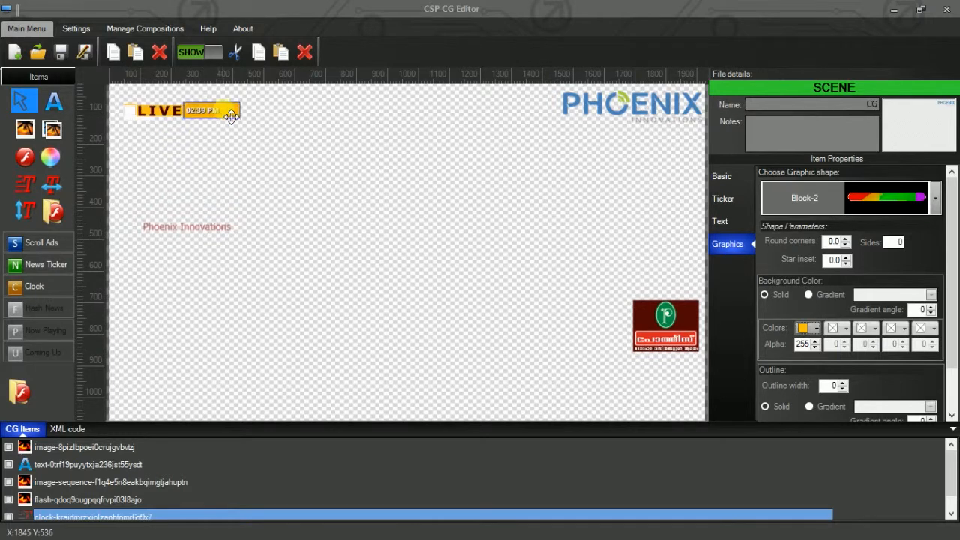
- Fit the clock directly beside the LIVE sequence at a width of about 186, matching the LIVE label's height
left_click(216, 129)
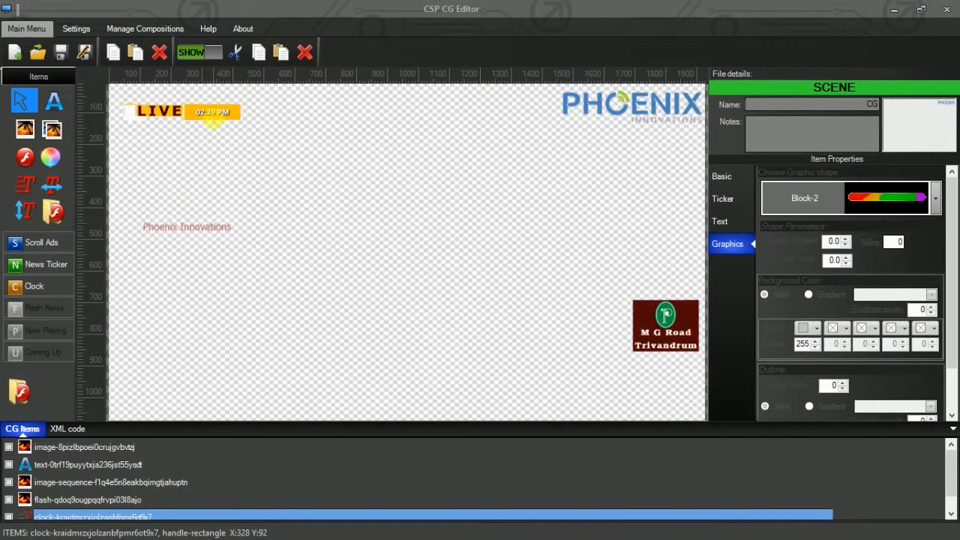
left_click(216, 124)
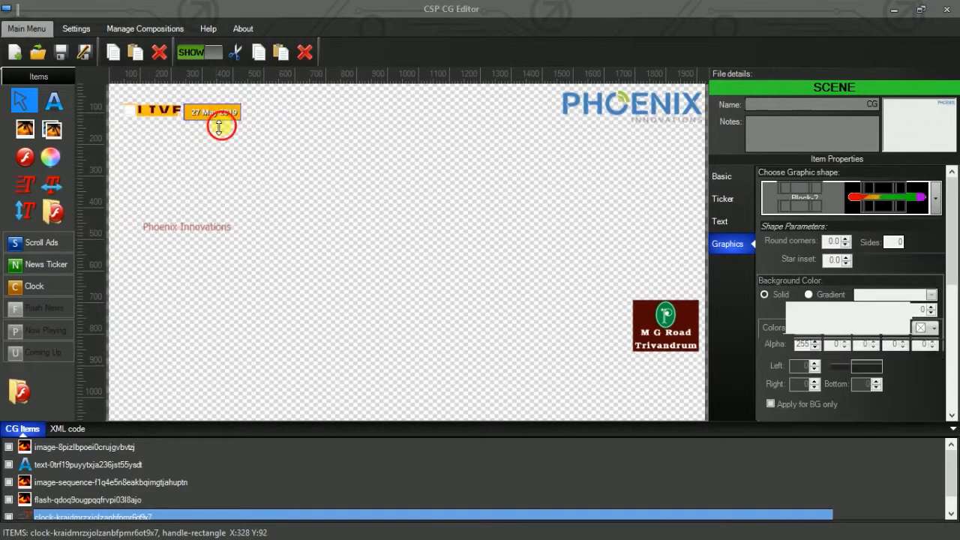
left_click(210, 167)
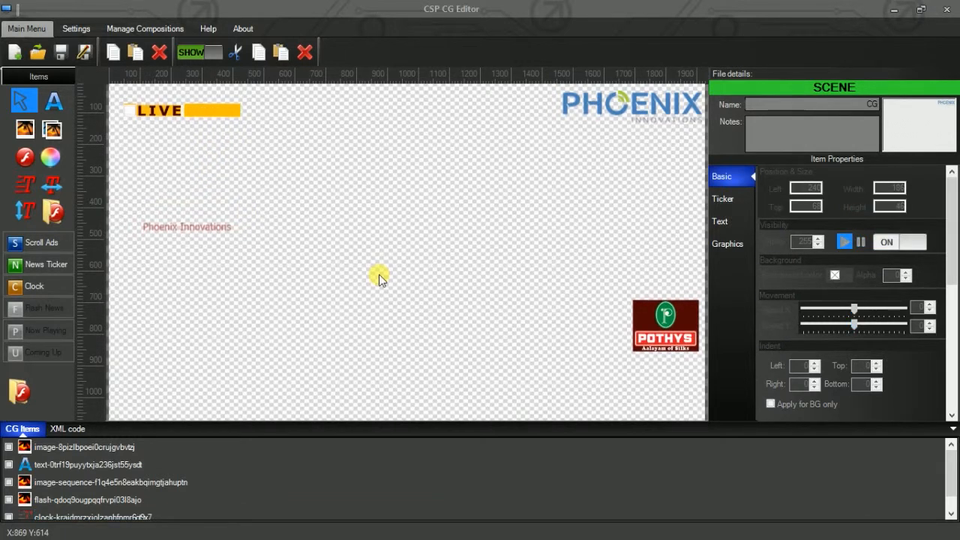
- Set the clock's ticker effects to Move from the top on entry and Move to the bottom on exit
left_click(222, 115)
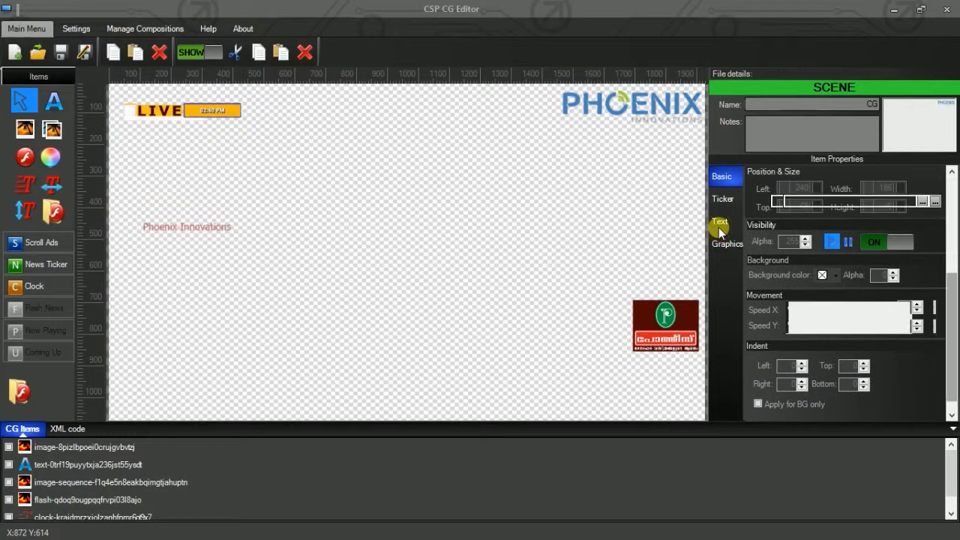
left_click(719, 225)
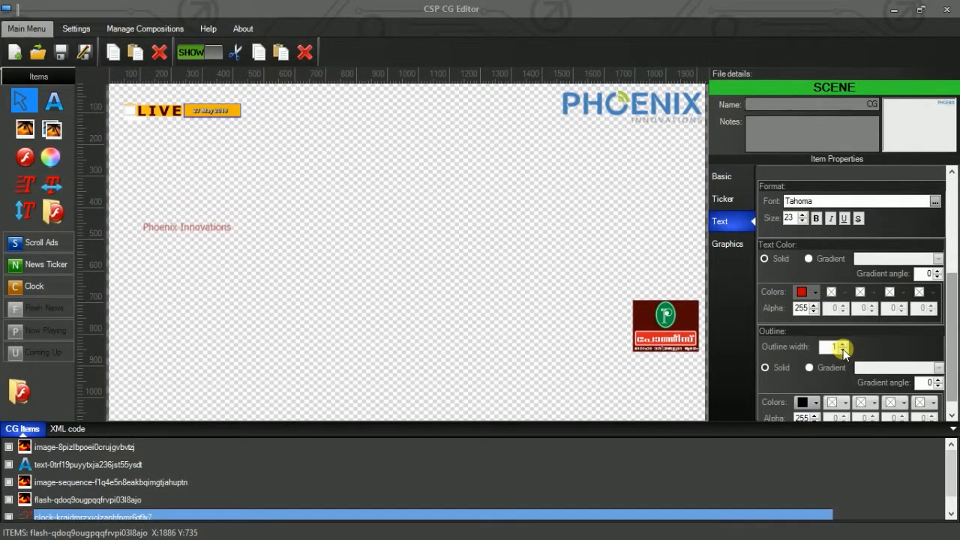
left_click(723, 200)
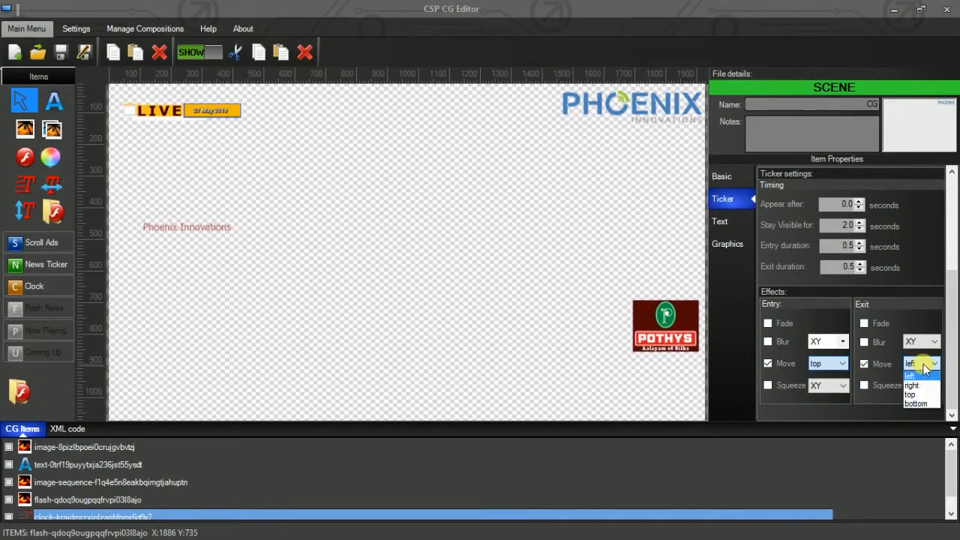
left_click(916, 404)
left_click(344, 314)
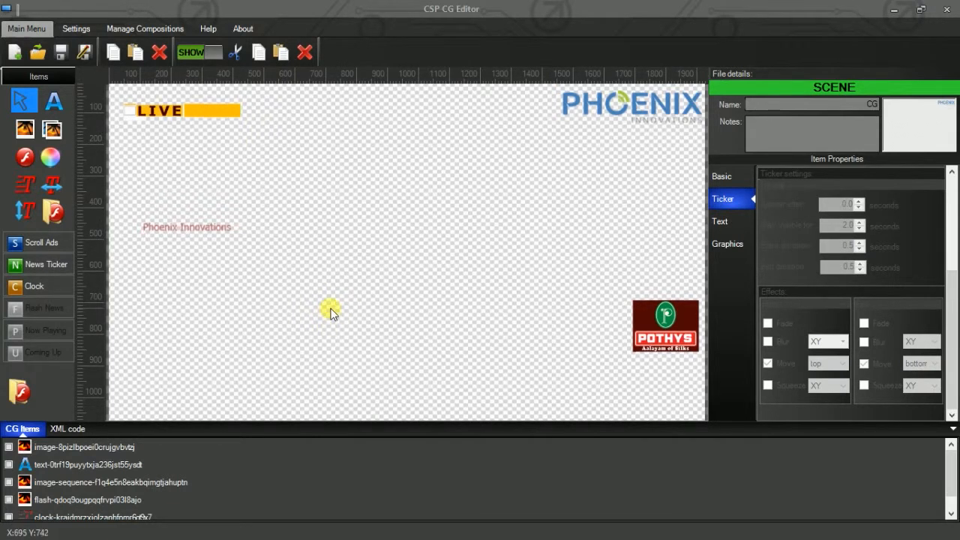
- Add a Scroll Ads band, enlarge its height to about 171, and shift it down to the canvas's lower edge
left_click(27, 238)
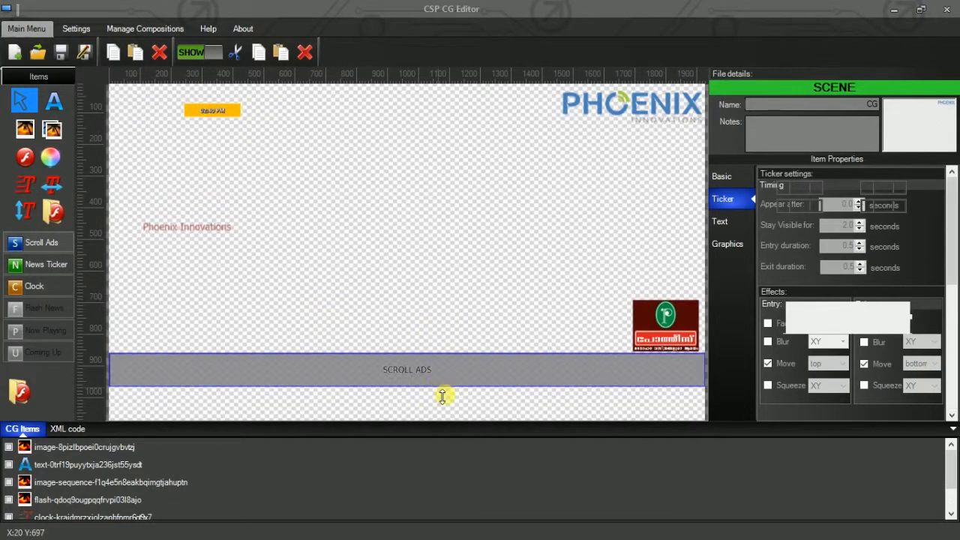
left_click_drag(448, 391, 447, 413)
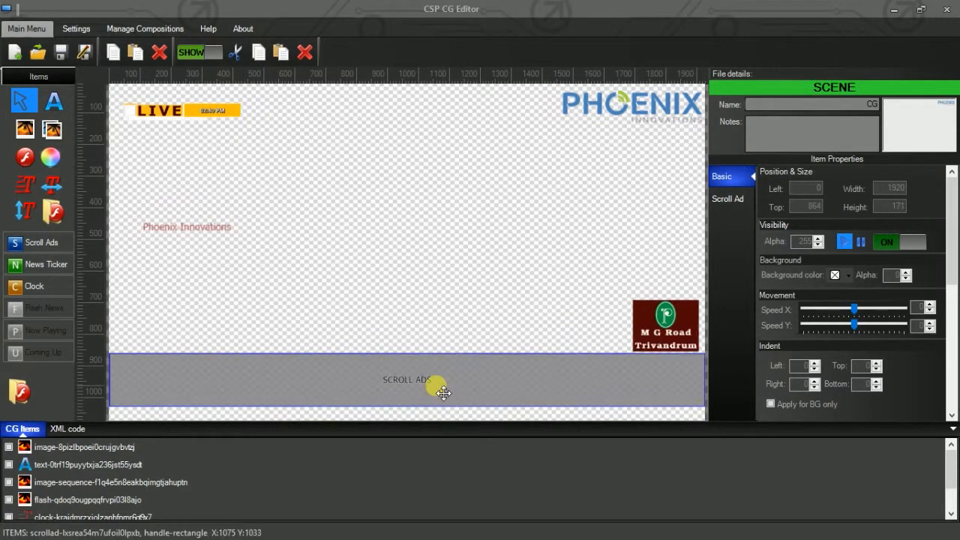
left_click(436, 386)
key("Down")
key("Down")
key("Down")
key("Down")
key("Down")
key("Down")
key("Down")
key("Down")
key("Down")
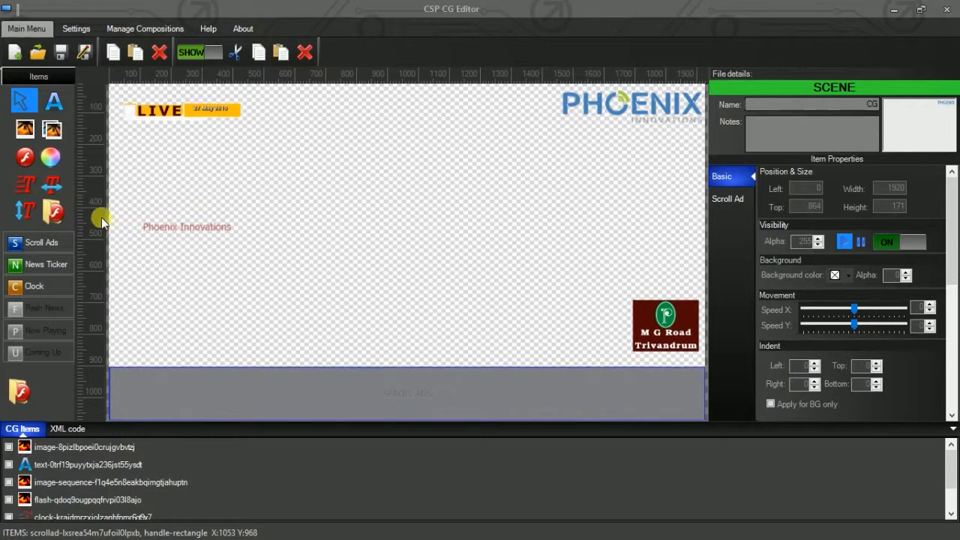
- Add a crawling ticker just above the Scroll Ads band and enlarge it to about 937 by 60, reaching the canvas's right edge
left_click(55, 185)
left_click_drag(247, 248, 520, 368)
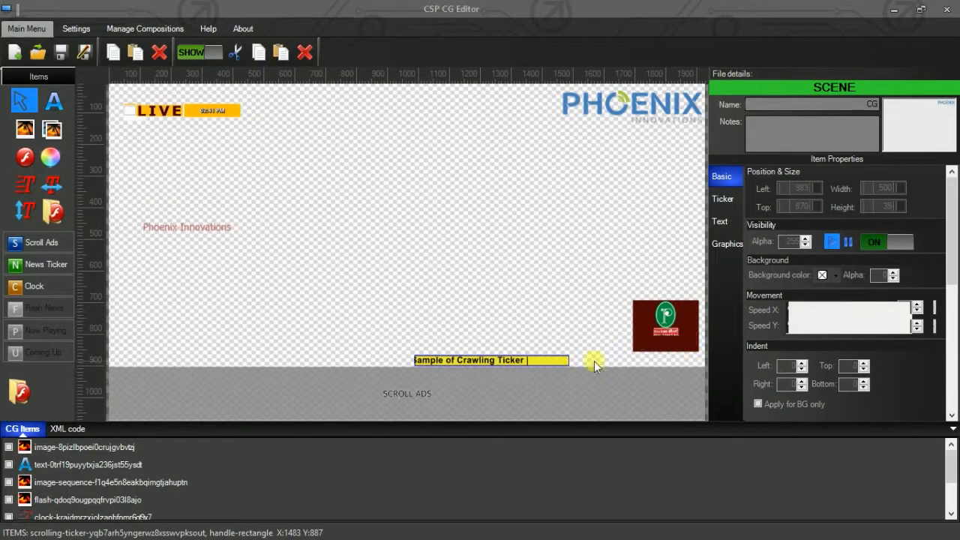
left_click_drag(577, 368, 708, 362)
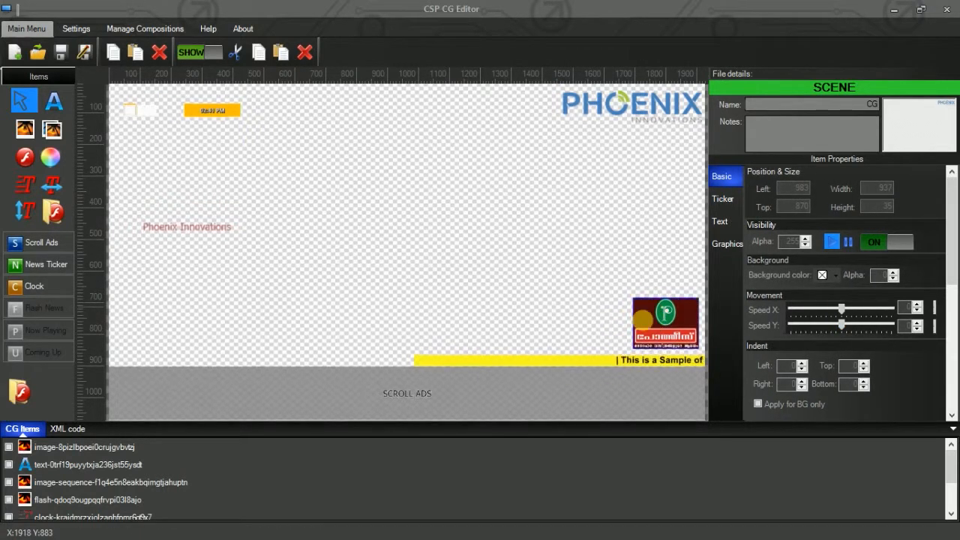
left_click_drag(459, 361, 461, 355)
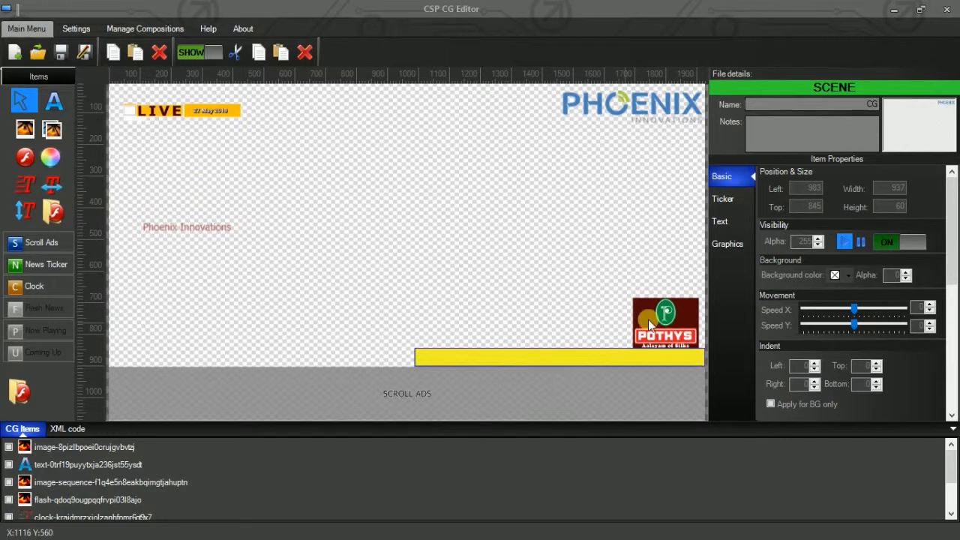
left_click(583, 239)
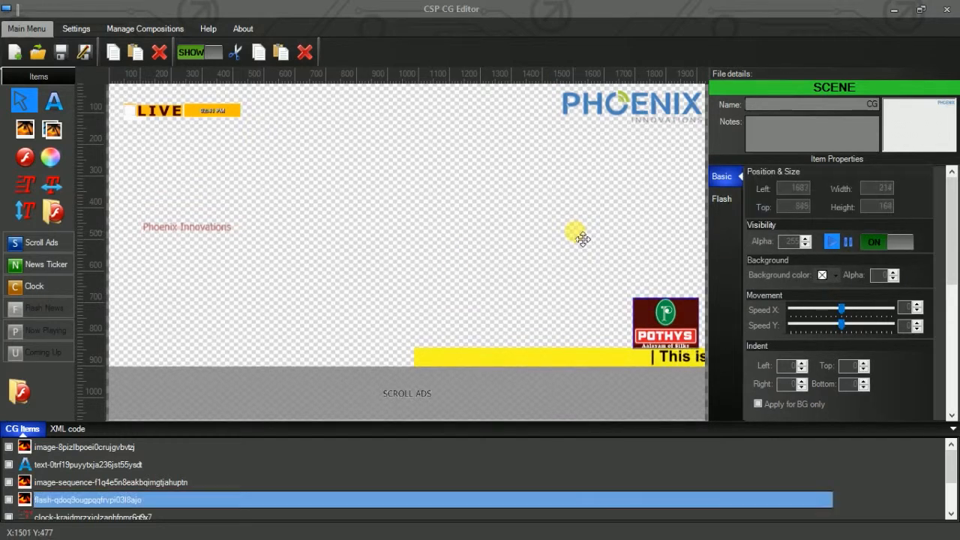
- Trim the crawling ticker's height to about 55 and extend it leftward to a width of about 1859
left_click(564, 357)
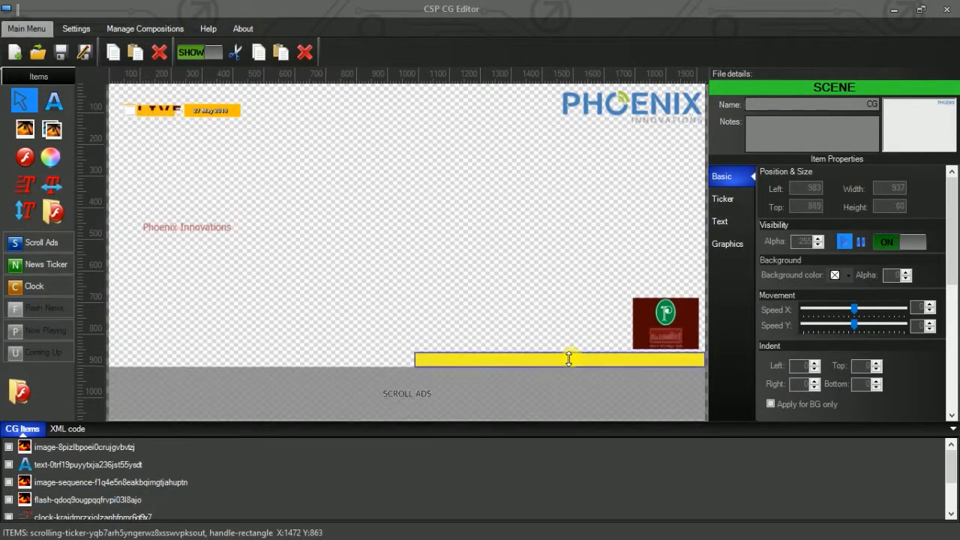
left_click_drag(568, 356, 567, 357)
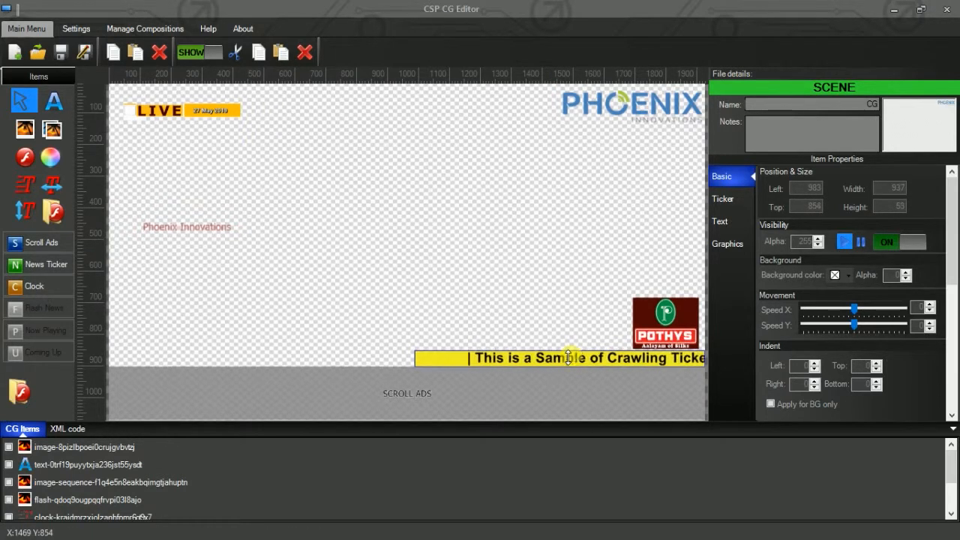
left_click(419, 360)
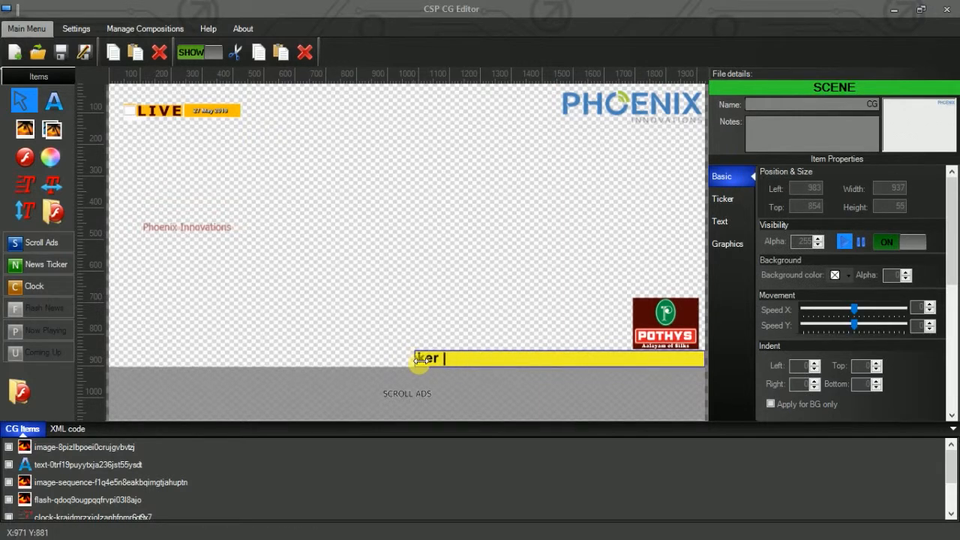
left_click_drag(422, 360, 139, 359)
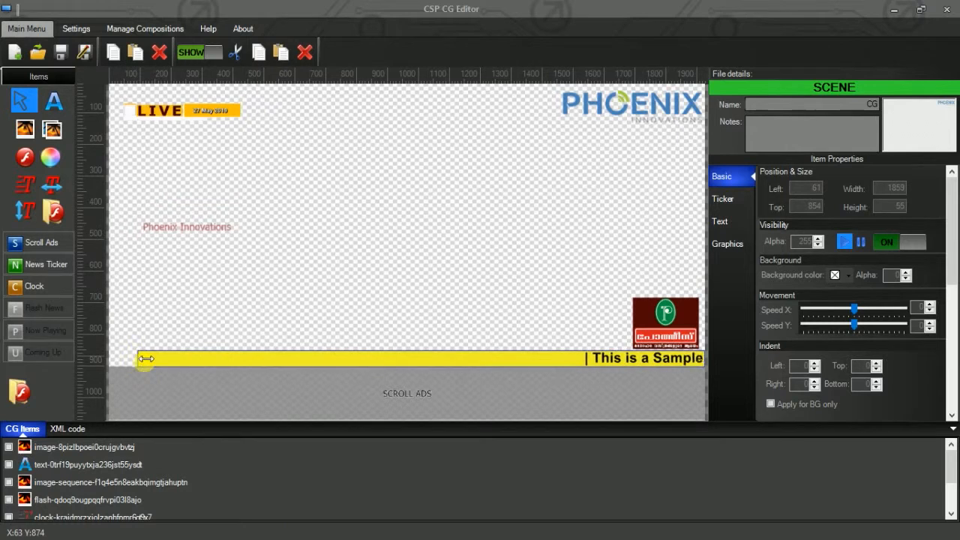
left_click(566, 277)
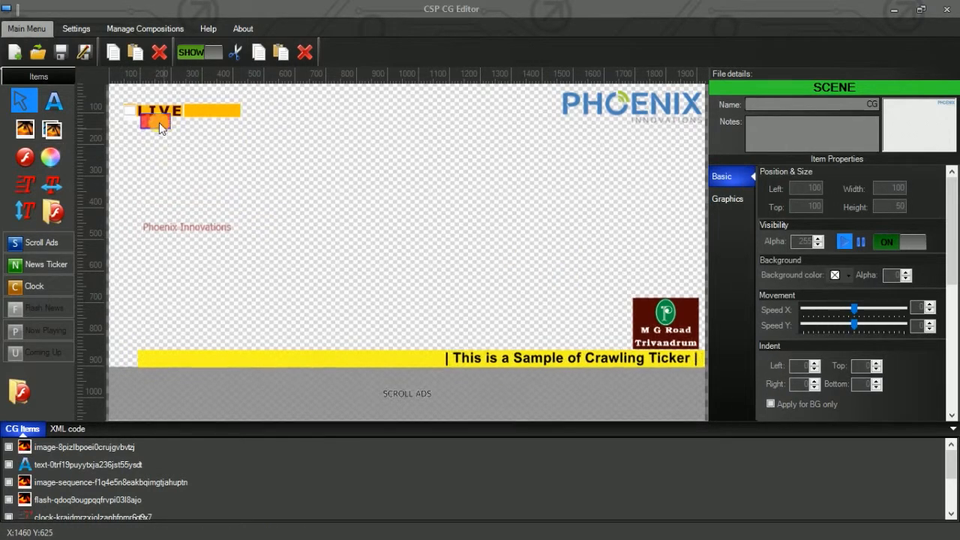
left_click_drag(225, 275, 118, 369)
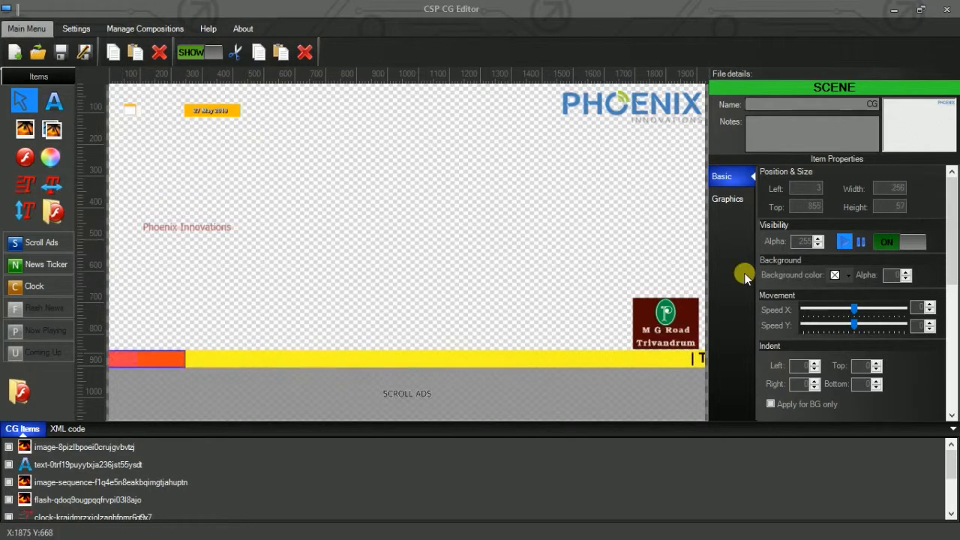
left_click(729, 198)
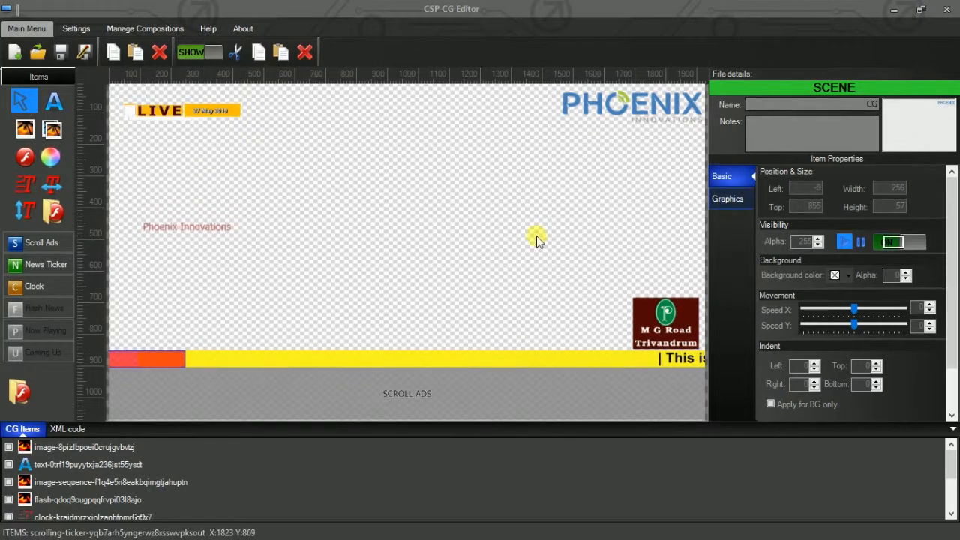
right_click(176, 358)
left_click(194, 365)
- Add a red colour block over the crawling ticker's left end and widen it to about 199
left_click(51, 158)
left_click_drag(154, 122, 126, 362)
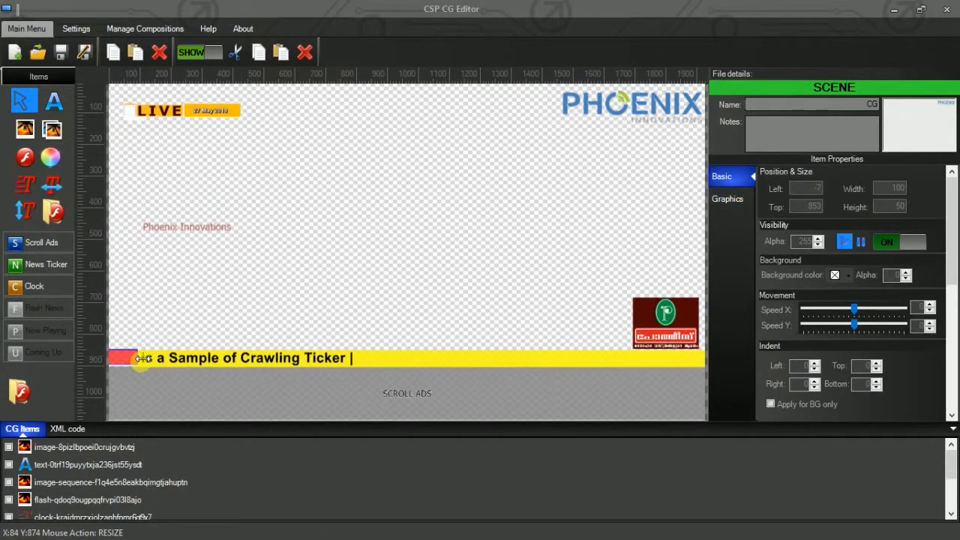
left_click_drag(173, 358, 175, 358)
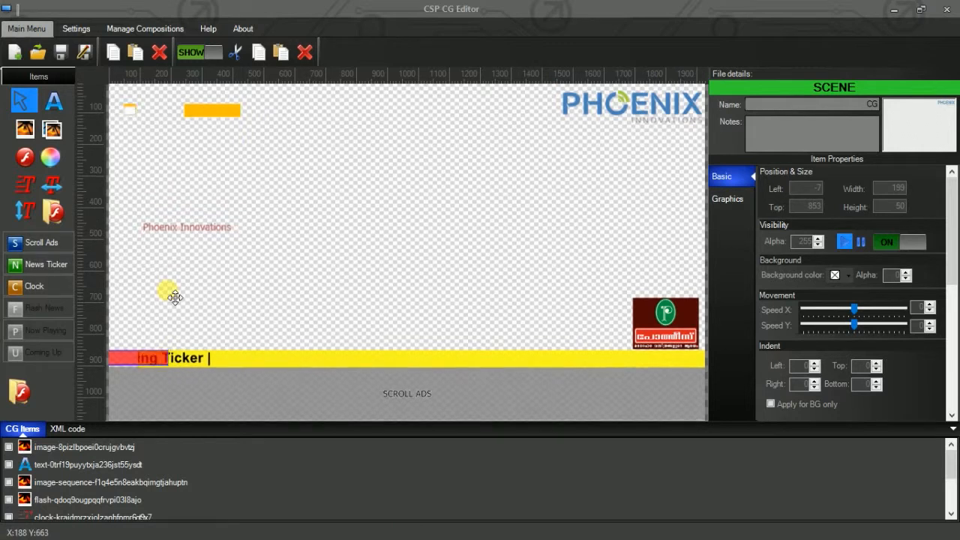
- Shift the red block down slightly over the crawling ticker's left end and widen it to about 276
left_click(128, 360)
left_click_drag(125, 355, 132, 361)
left_click(127, 355)
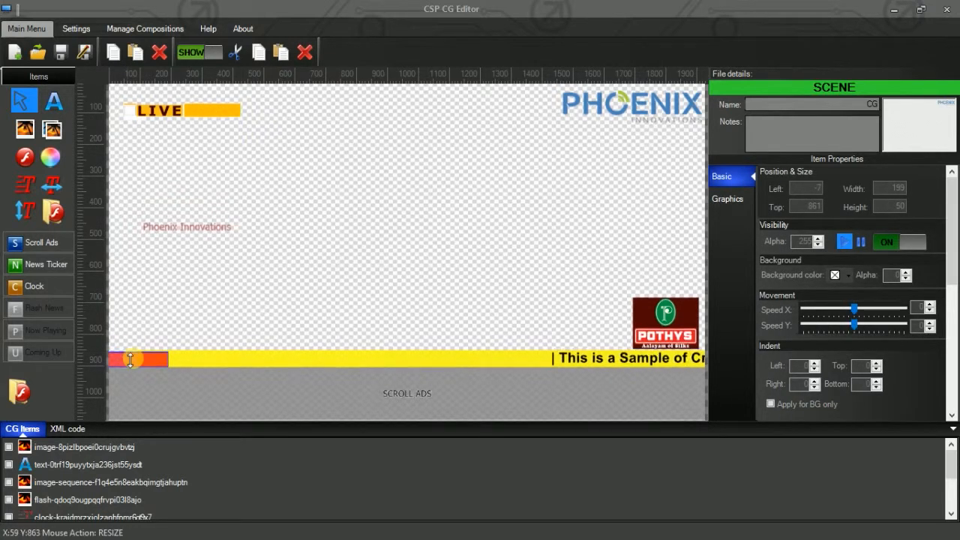
left_click_drag(169, 358, 182, 358)
- Change the block's solid background colour to dark blue
left_click(729, 201)
left_click(816, 328)
left_click(893, 356)
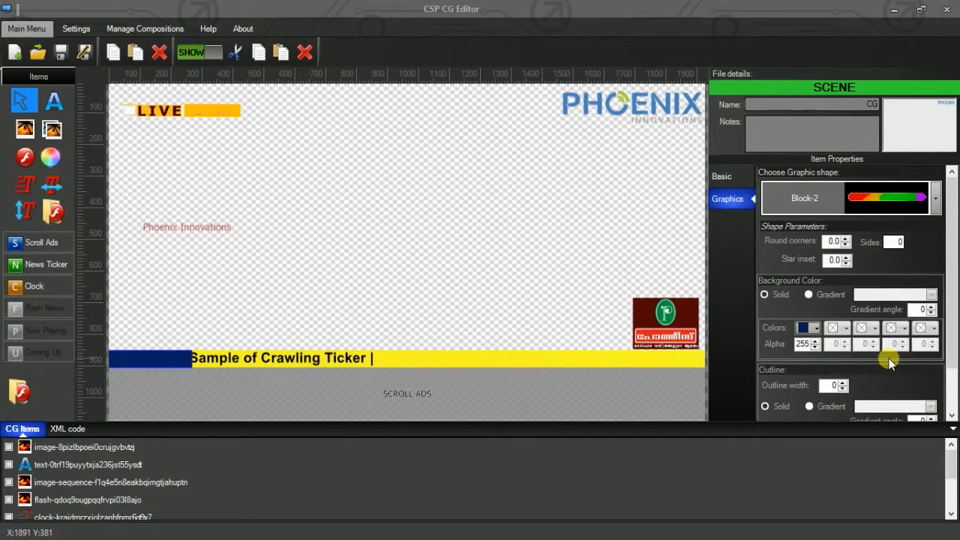
- Change the crawling ticker's background colour from yellow to a bright red
left_click(457, 363)
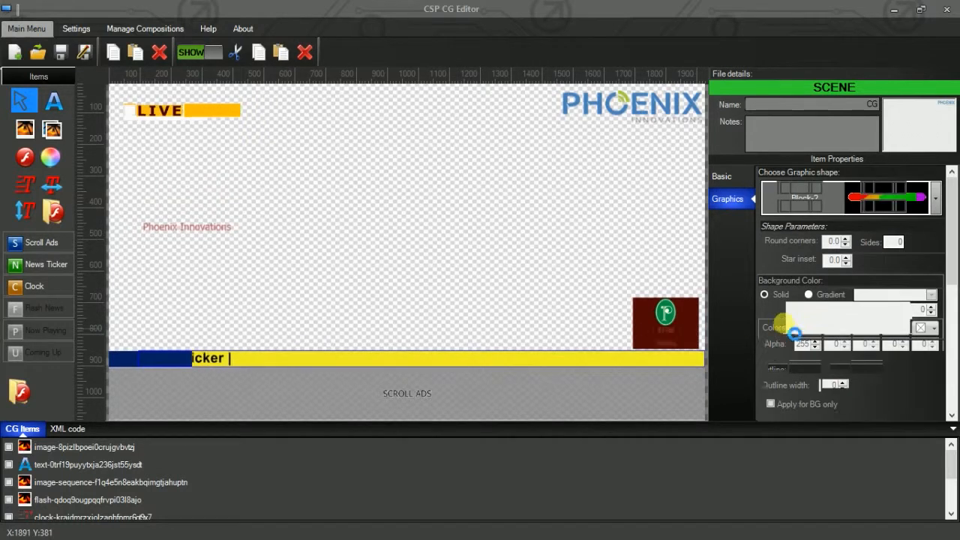
left_click(734, 244)
left_click(818, 328)
left_click(800, 356)
left_click(818, 327)
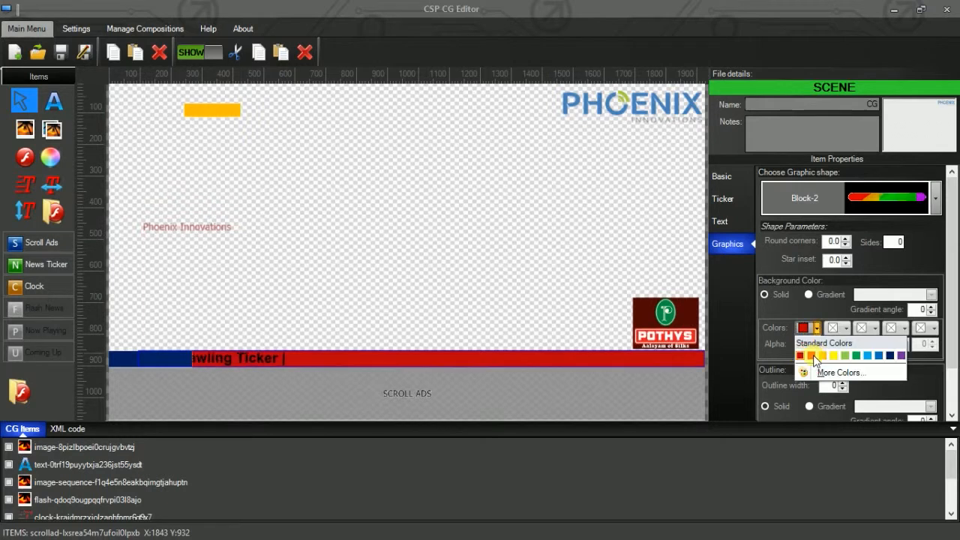
- Set the crawling ticker's text colour to white from the extended colour palette
left_click(731, 223)
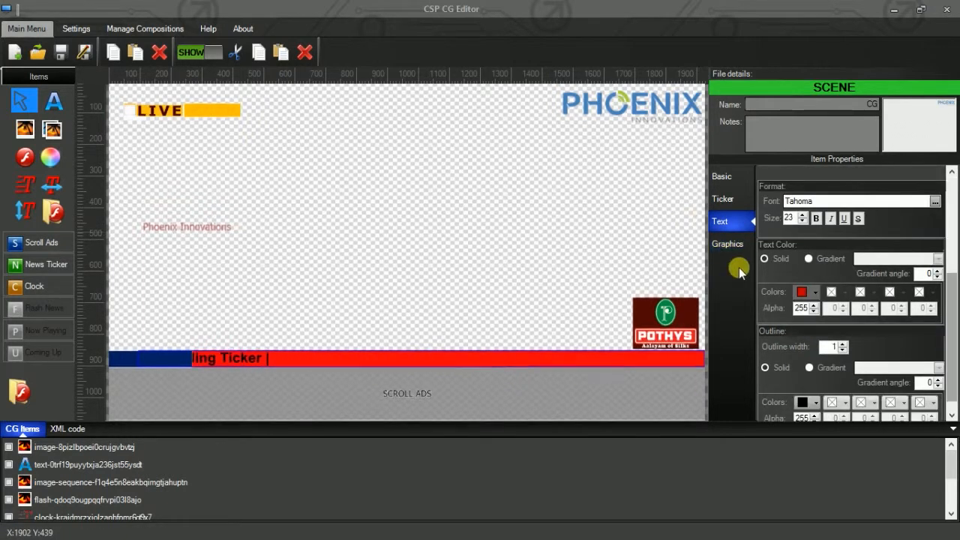
left_click(816, 292)
left_click(827, 338)
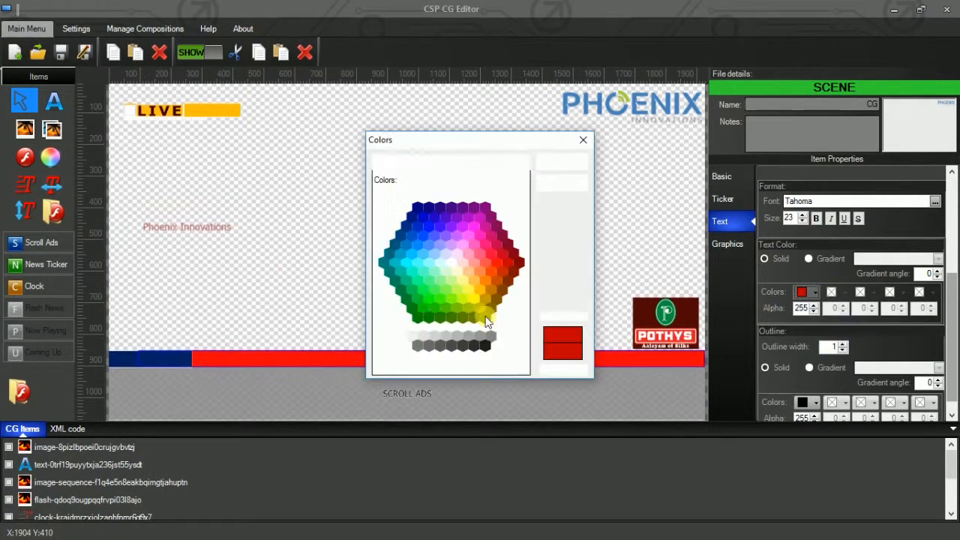
left_click(452, 260)
left_click(562, 162)
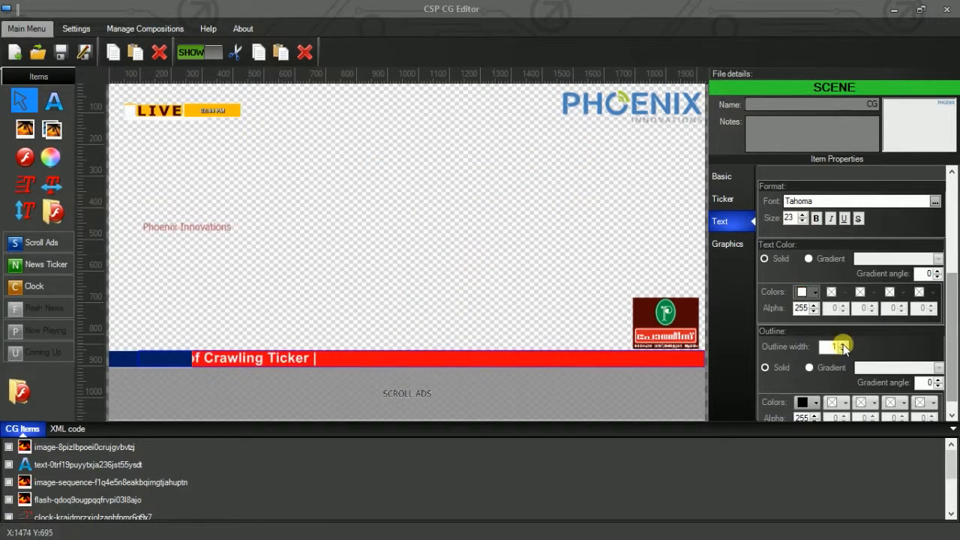
- Set the outline width of the crawling ticker's text to 3
left_click(842, 350)
left_click(842, 344)
left_click(842, 344)
left_click(842, 349)
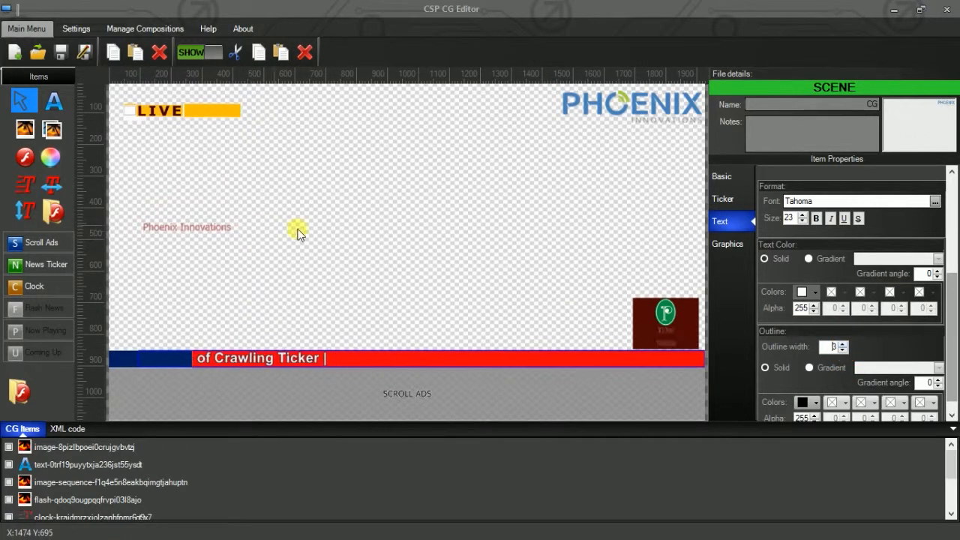
- Save the scene and dismiss the save message
left_click(36, 54)
left_click(469, 313)
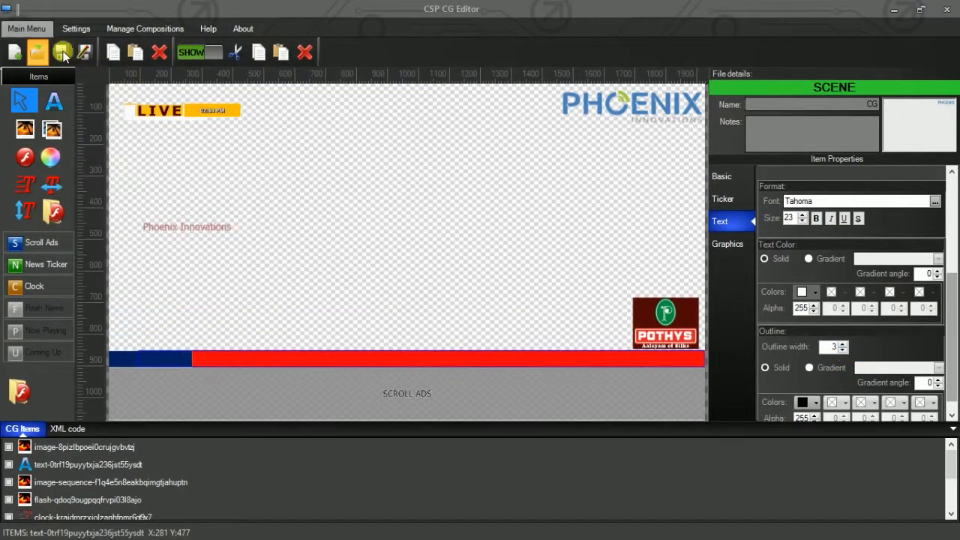
left_click(153, 189)
key("ctrl+s")
left_click(530, 312)
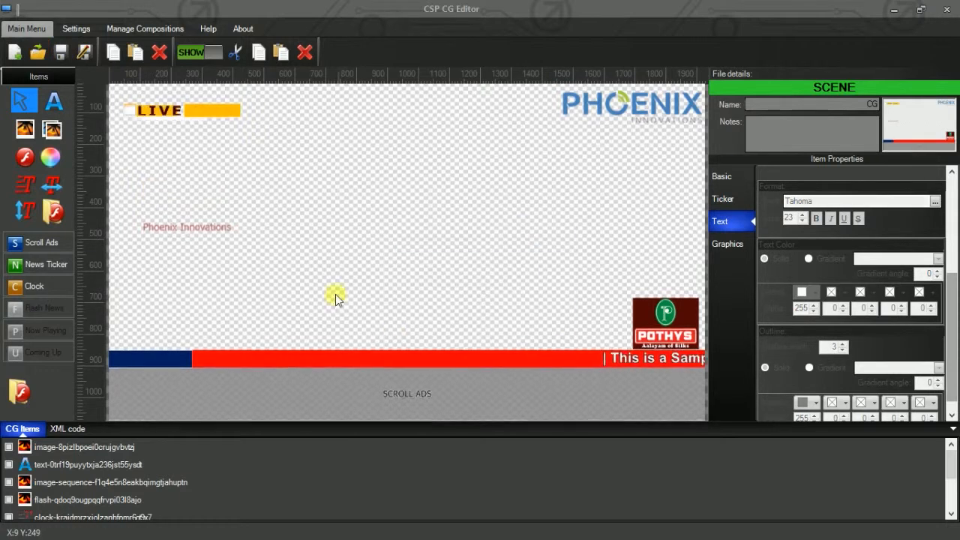
- Move the Phoenix Innovations watermark text down and left to about 48 from the left and 517 from the top
left_click(196, 223)
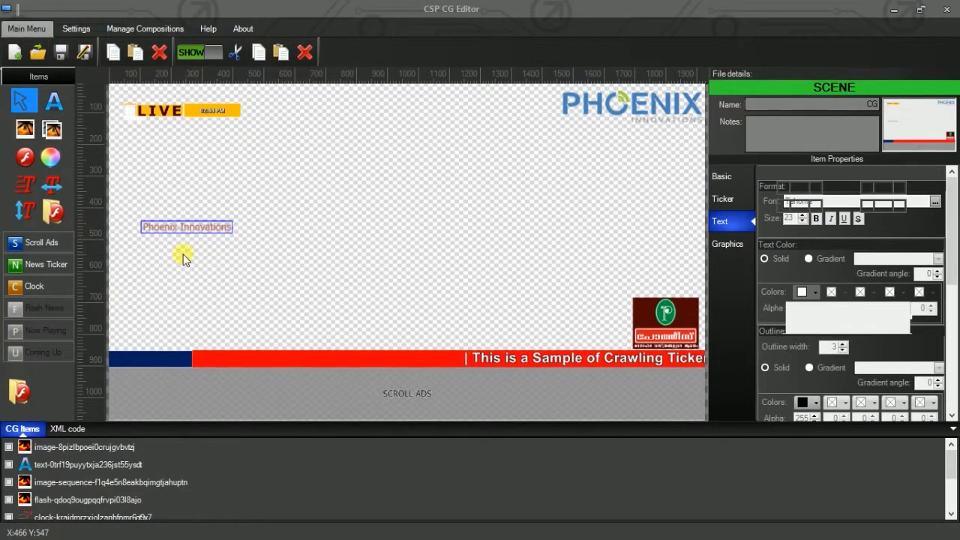
left_click_drag(200, 232, 177, 255)
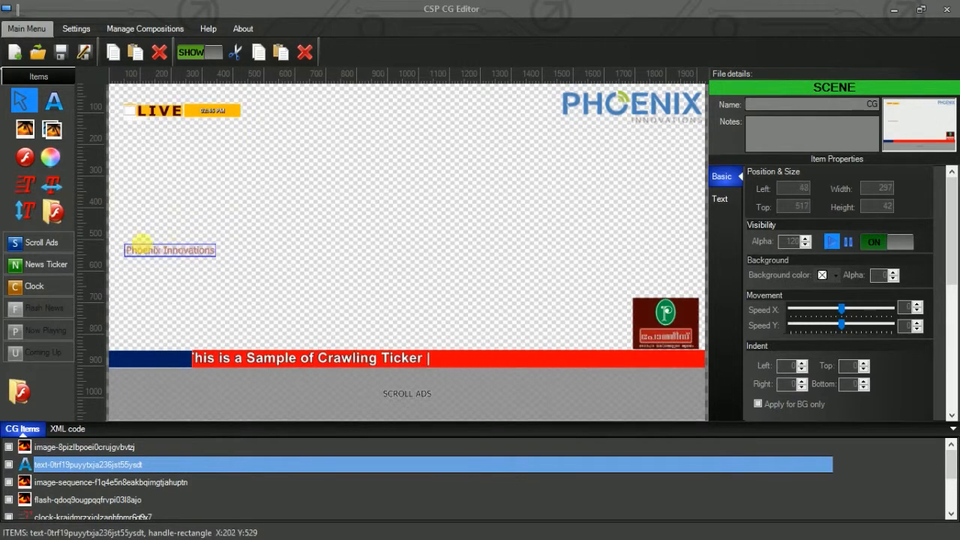
- Open the crawling ticker's text content and copy its sample sentence
left_click(327, 358)
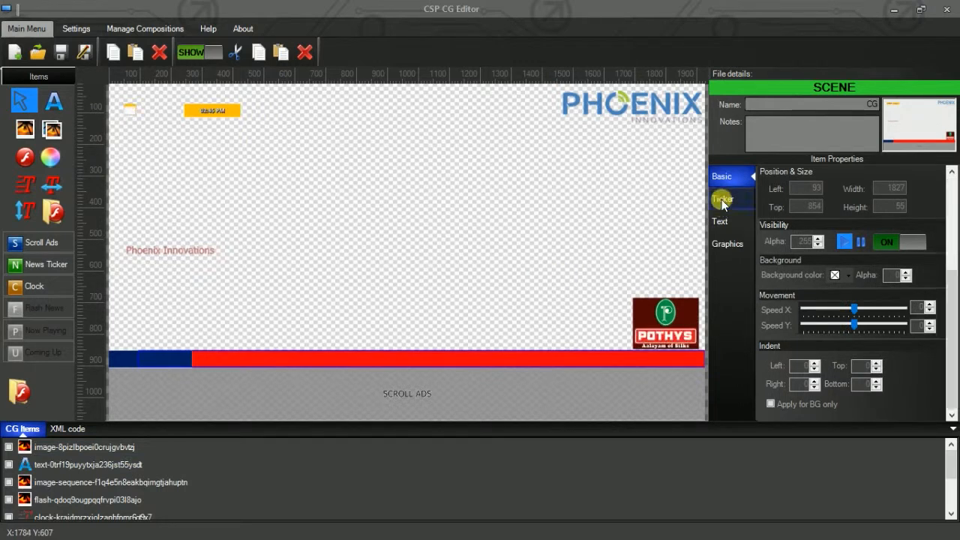
left_click(721, 200)
left_click(719, 240)
left_click(719, 222)
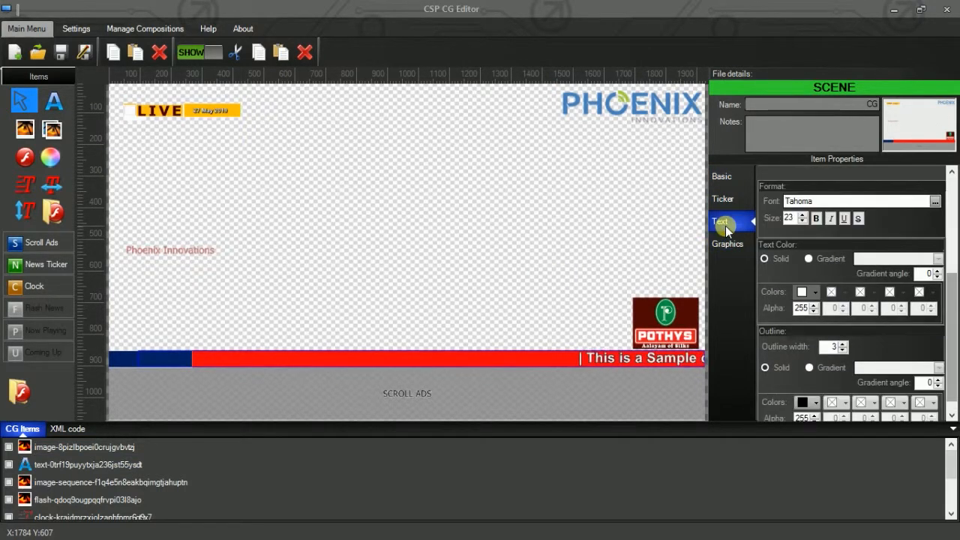
left_click_drag(952, 323, 721, 275)
right_click(810, 259)
left_click(819, 307)
- Paste the copied sentence three times after the original in the ticker's text content and apply it
left_click(892, 248)
right_click(892, 248)
left_click(808, 306)
right_click(818, 253)
left_click(825, 311)
right_click(870, 288)
left_click(870, 343)
left_click(900, 346)
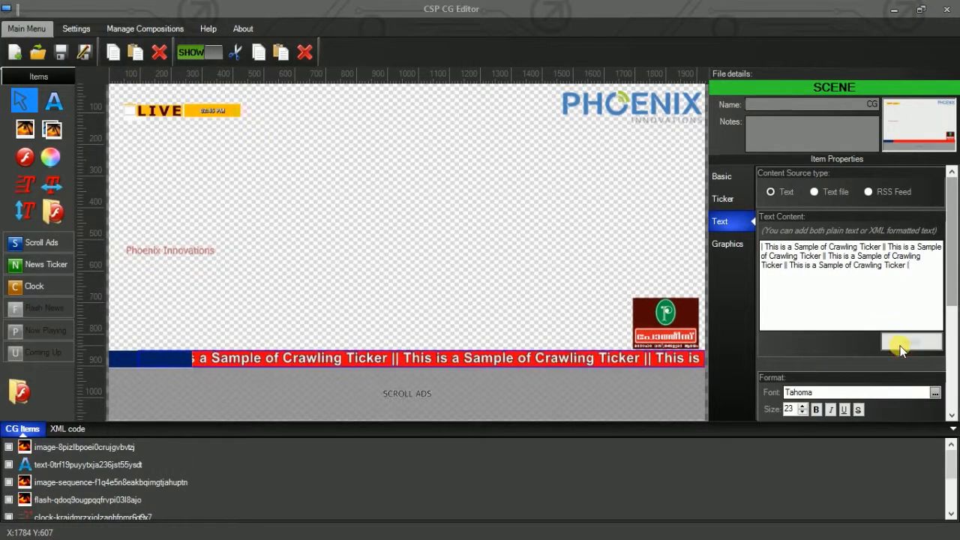
- Try the Text file content source for the ticker and browse the Channel Files folder on drive D for a file
left_click_drag(930, 270, 753, 242)
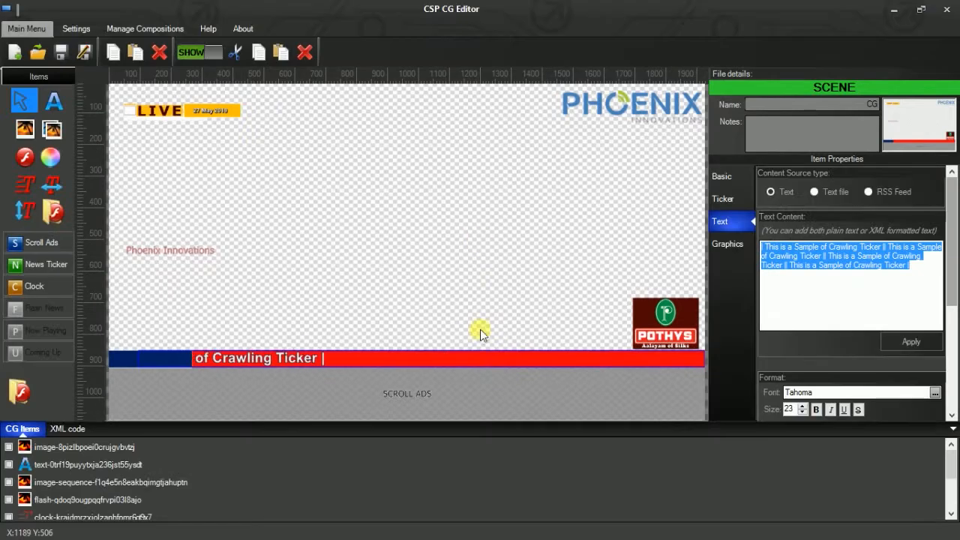
left_click(813, 192)
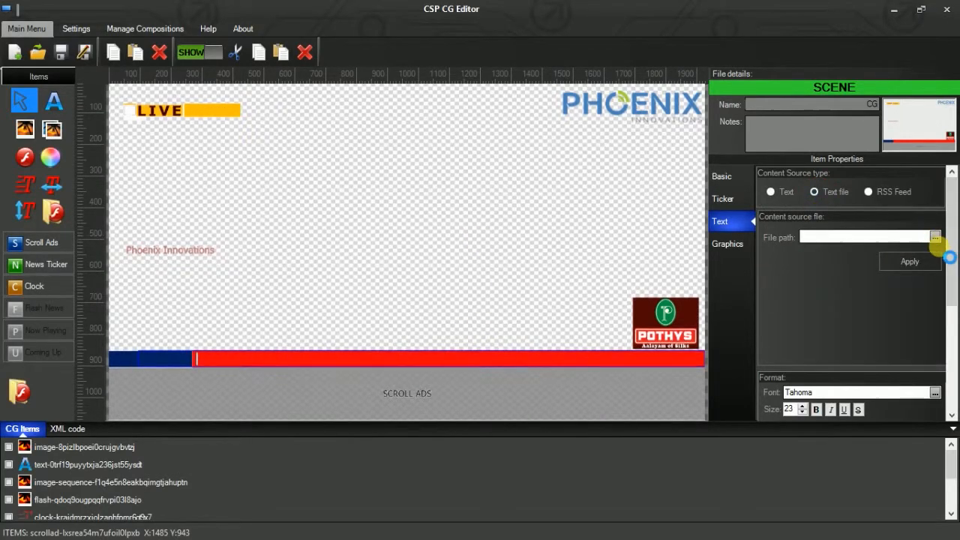
left_click(936, 237)
left_click(282, 363)
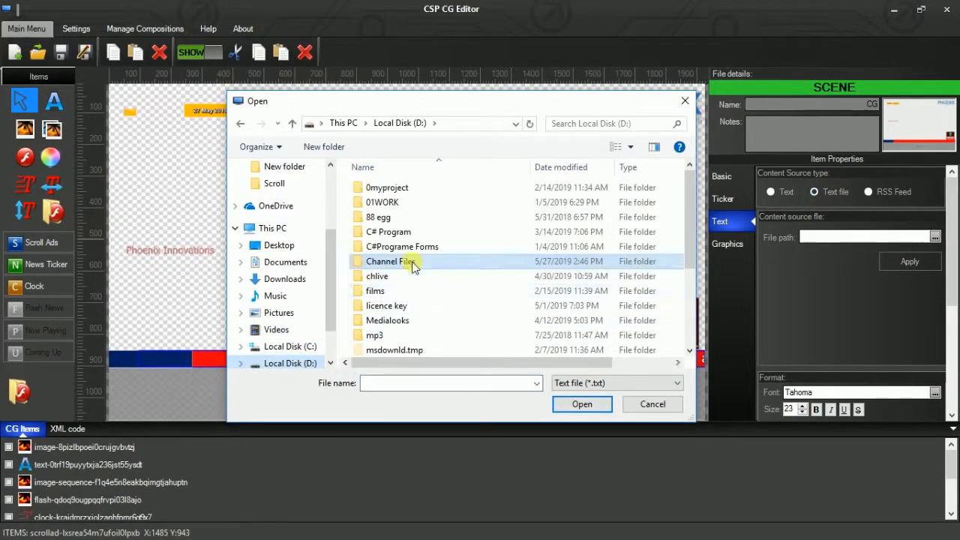
double_click(352, 262)
left_click(387, 348)
left_click(582, 404)
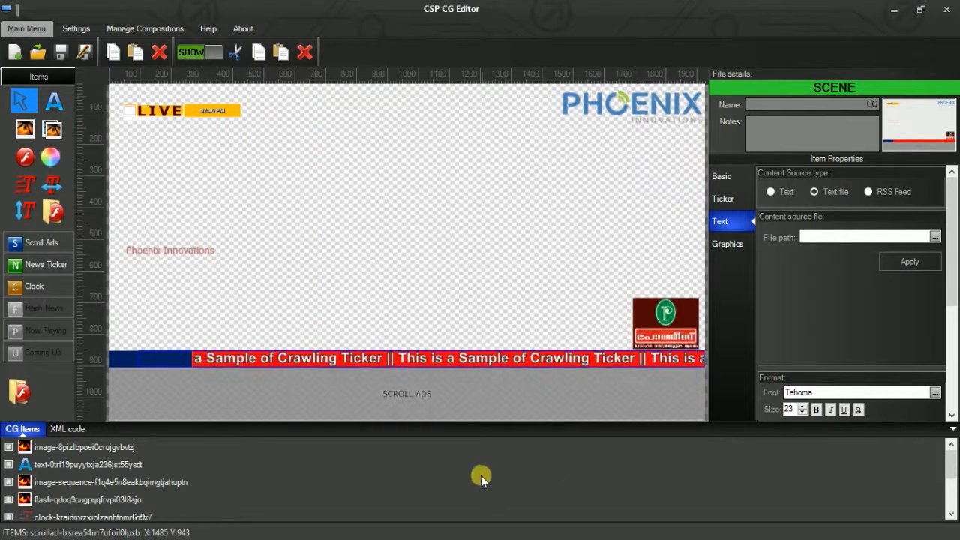
- Try the RSS Feed content source, switch the crawling ticker back to plain Text and apply it
left_click(868, 192)
left_click(814, 237)
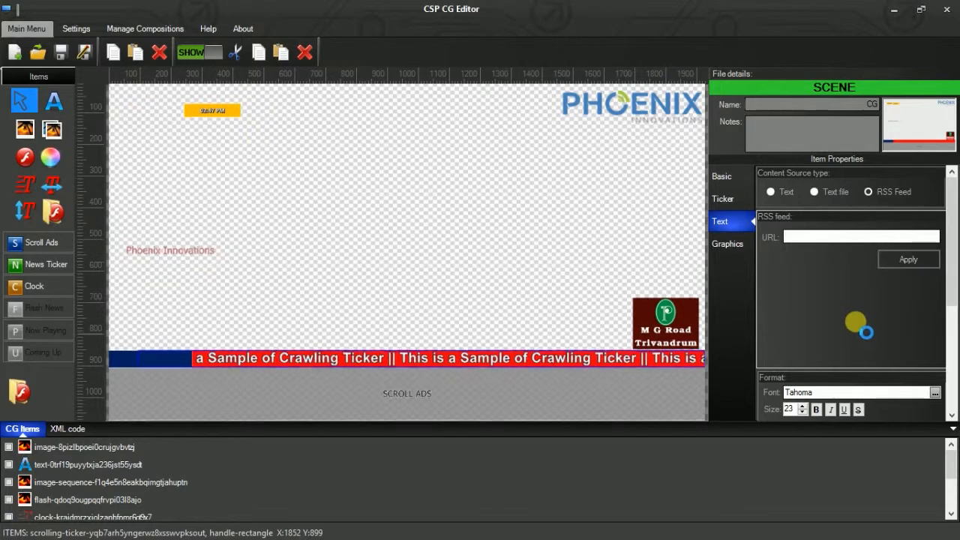
left_click(770, 192)
left_click(814, 192)
left_click(770, 192)
left_click(904, 339)
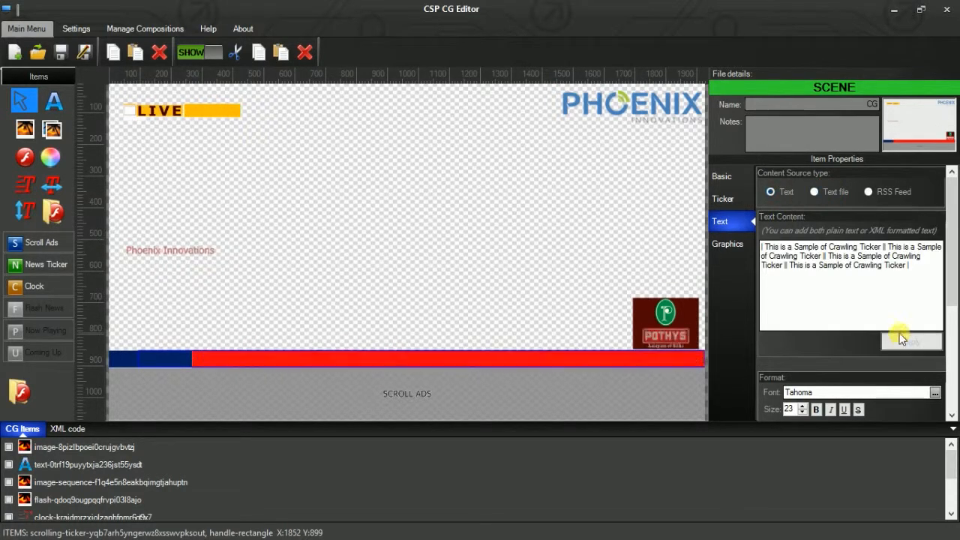
- Save the scene with the repeated ticker text
left_click(61, 52)
left_click(532, 311)
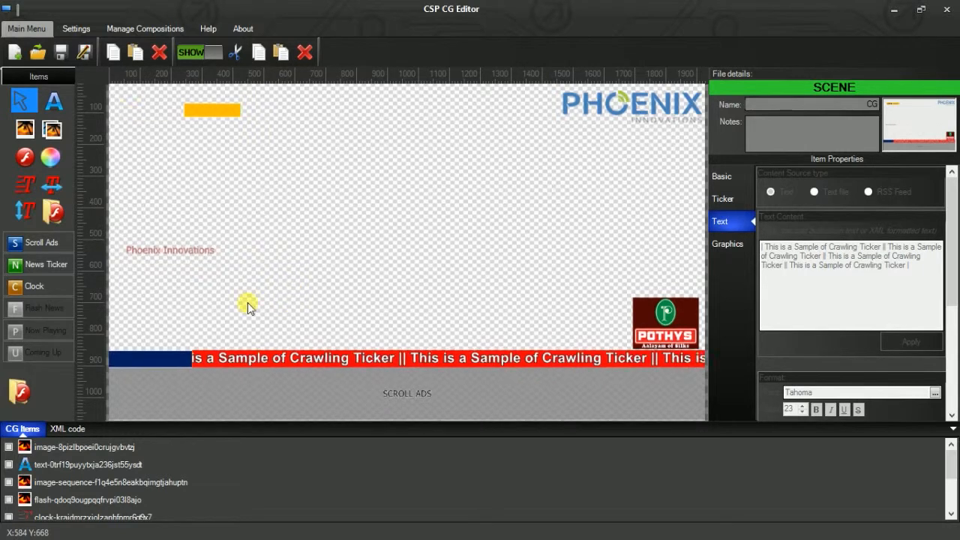
- Add a text item and place it over the dark blue block at the crawling ticker's left end
left_click(30, 188)
right_click(233, 130)
left_click(275, 137)
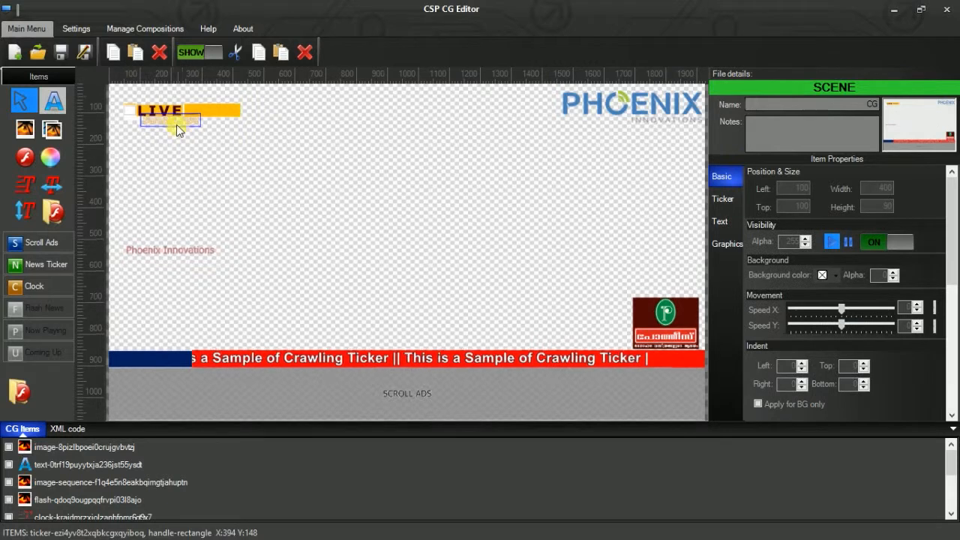
left_click_drag(180, 128, 162, 367)
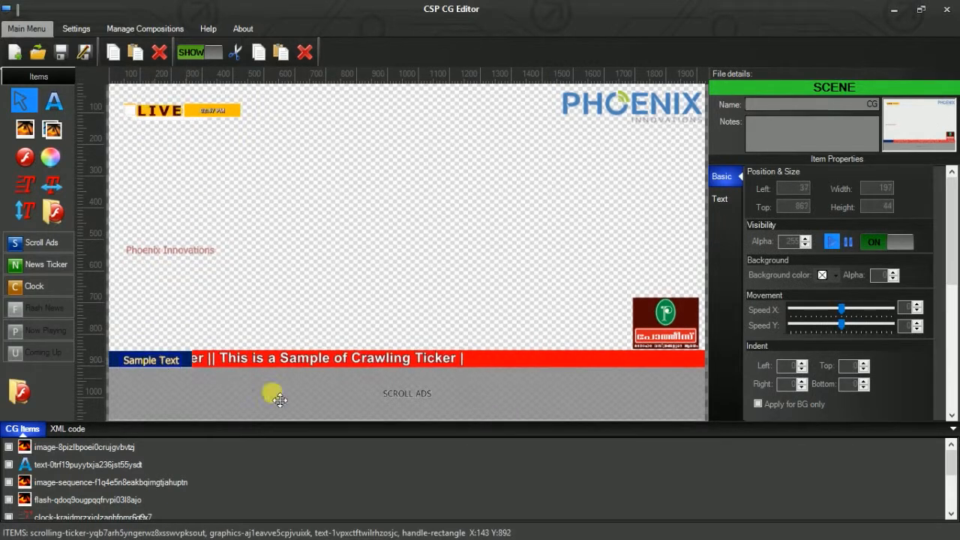
left_click(300, 324)
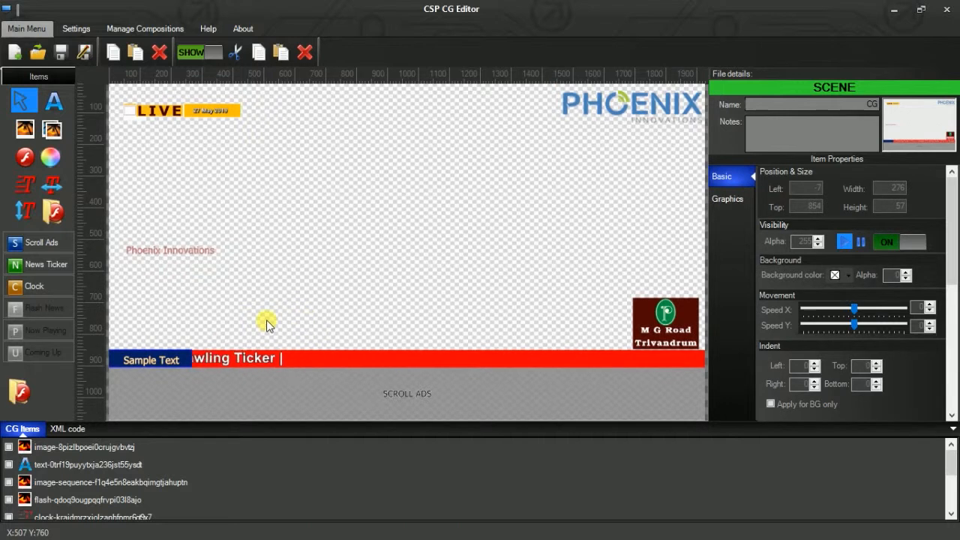
- Replace the text item's content with NEWS UPDATES and apply it
left_click(161, 360)
left_click(729, 201)
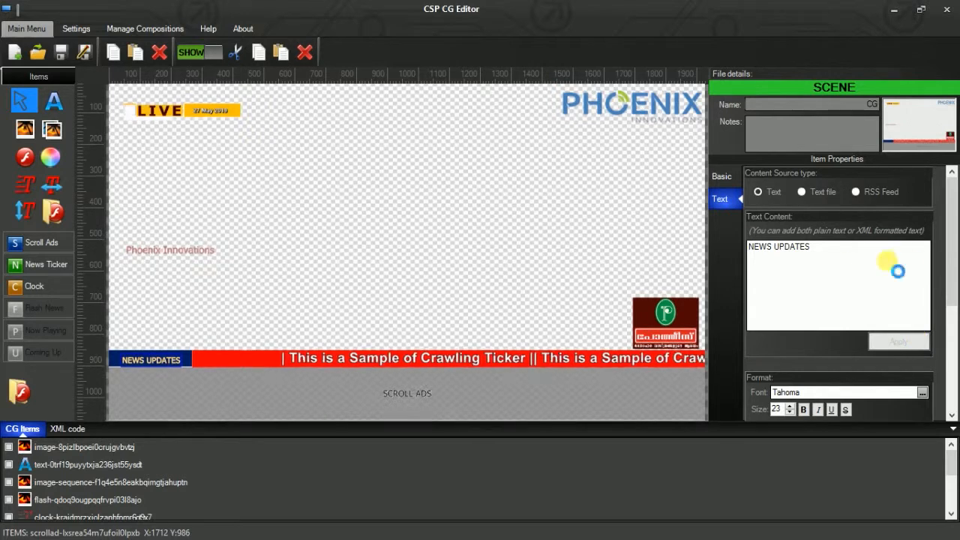
- Set the text colour of the NEWS UPDATES label to yellow
mouse_move(951, 276)
left_mouse_down()
mouse_move(954, 451)
mouse_move(950, 276)
left_mouse_up()
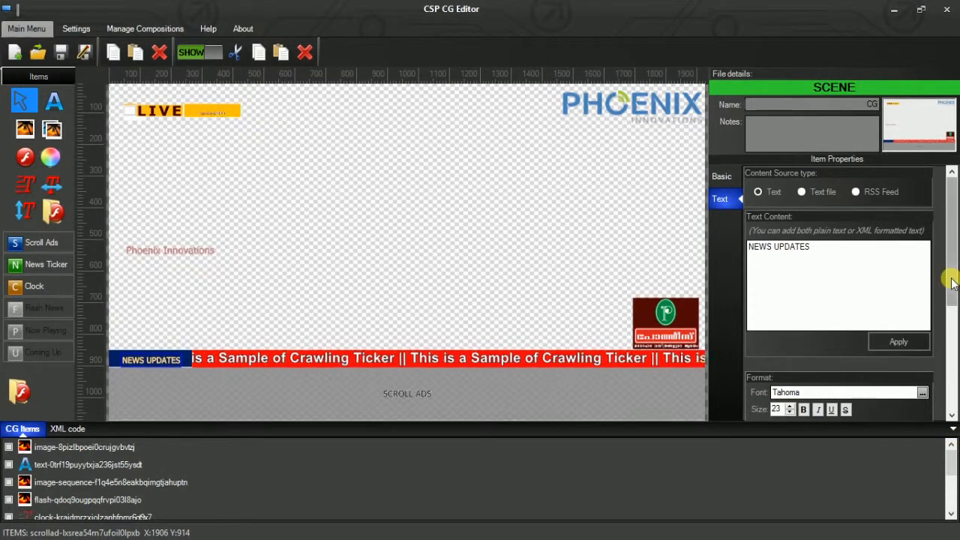
scroll(951, 282, "down", 3)
left_click(801, 346)
left_click(786, 373)
left_click(801, 346)
left_click(820, 373)
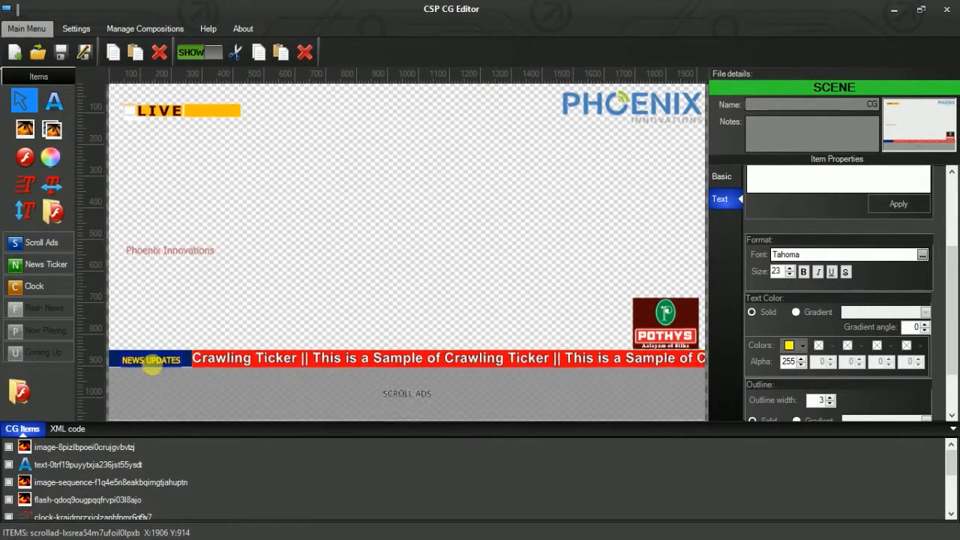
left_click(247, 312)
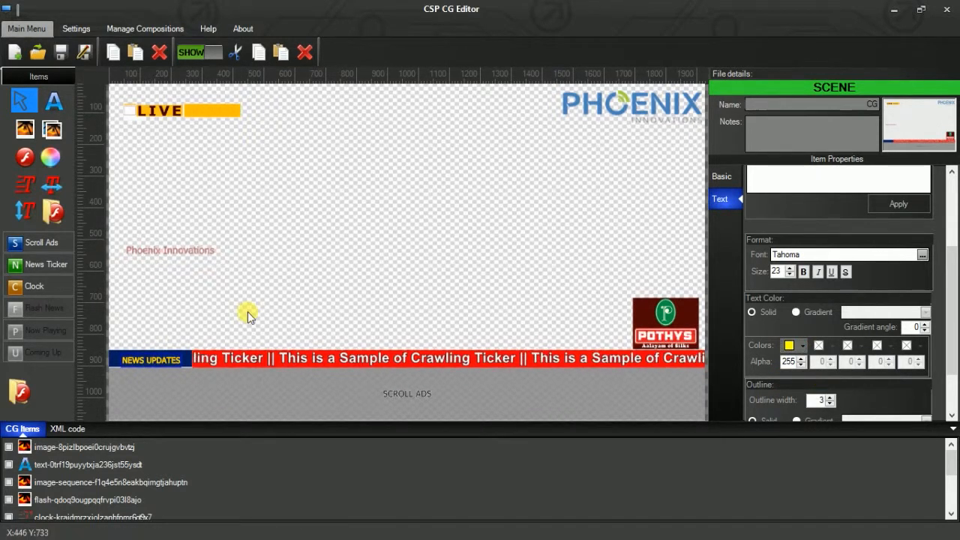
- Nudge the NEWS UPDATES label up slightly and resize the blue block behind it to a height of about 62
left_click(155, 367)
left_click(183, 358)
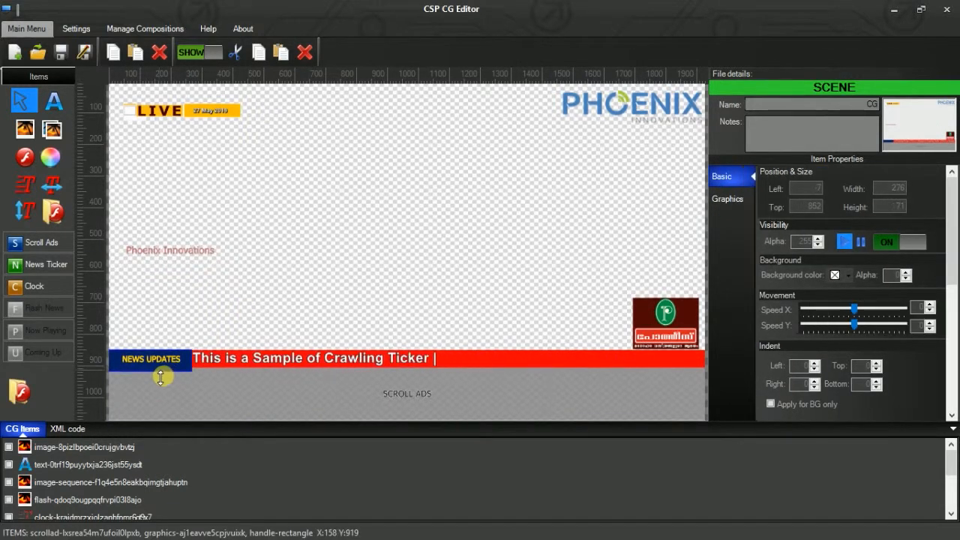
left_click_drag(160, 377, 161, 373)
- Save the scene with the finished NEWS UPDATES label
left_click(352, 289)
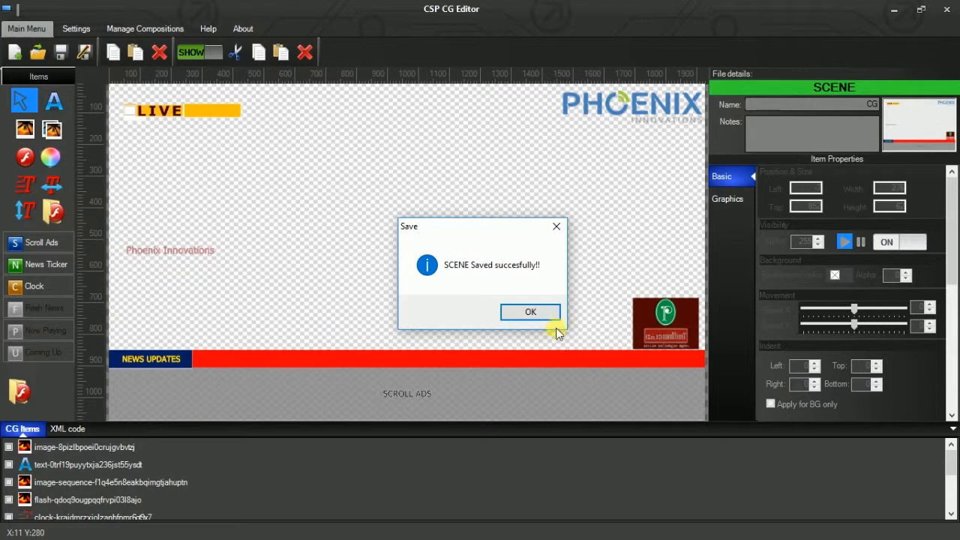
left_click(551, 316)
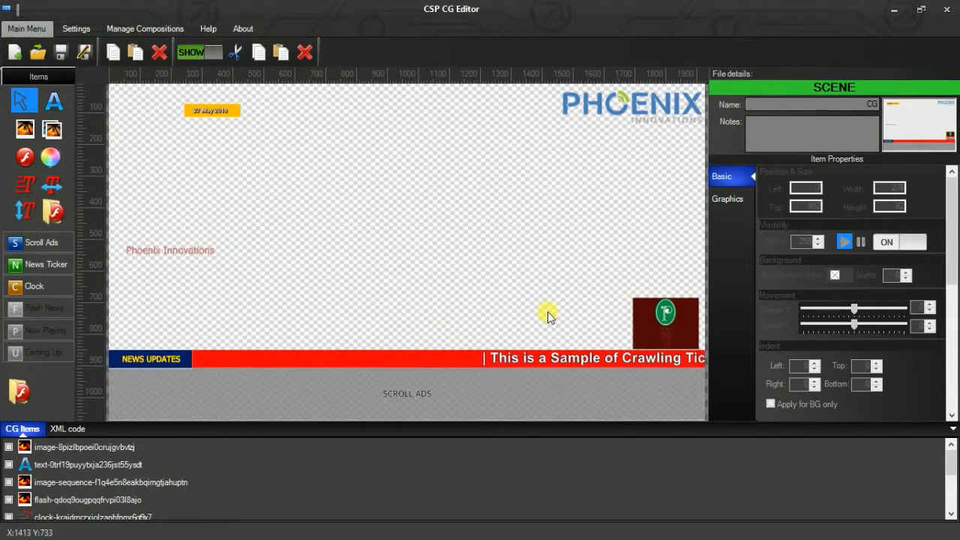
- Add a line ticker directly above the crawling ticker and stretch it to about 1426 wide, reaching the Flash logo
left_click(33, 194)
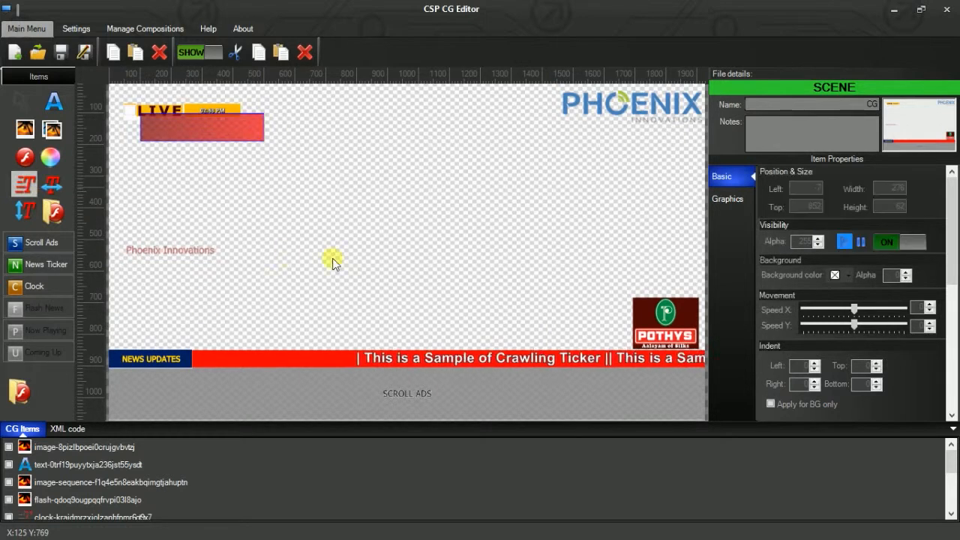
left_click_drag(247, 130, 621, 353)
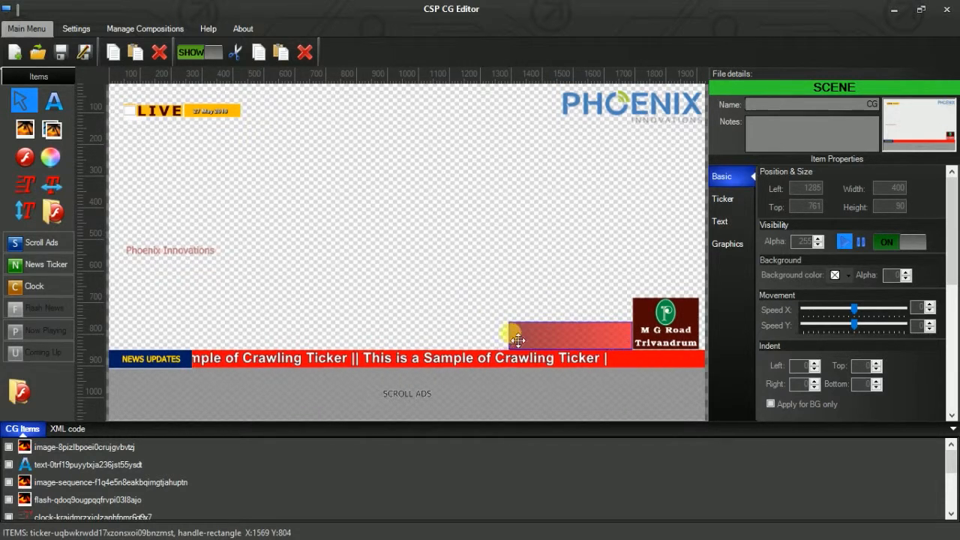
left_click_drag(517, 336, 264, 345)
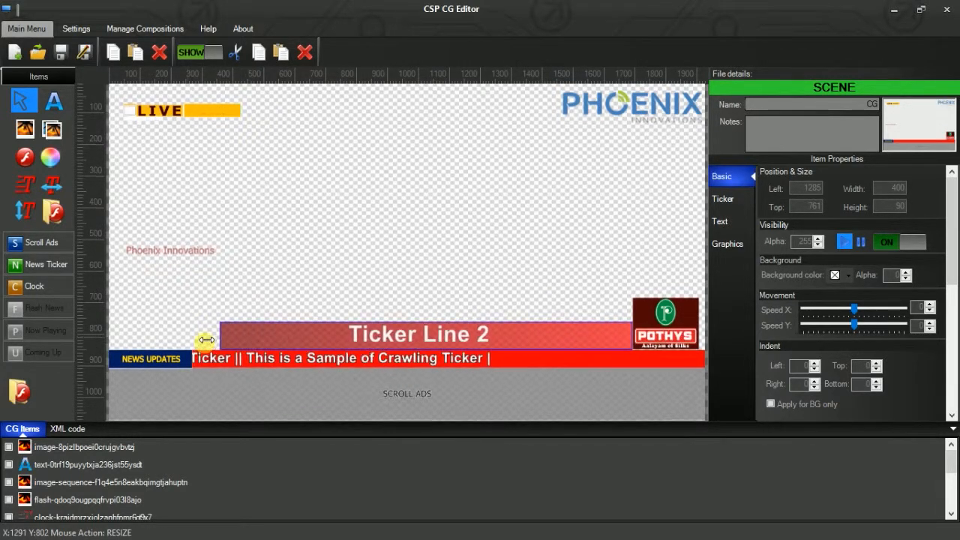
left_click_drag(196, 346, 199, 346)
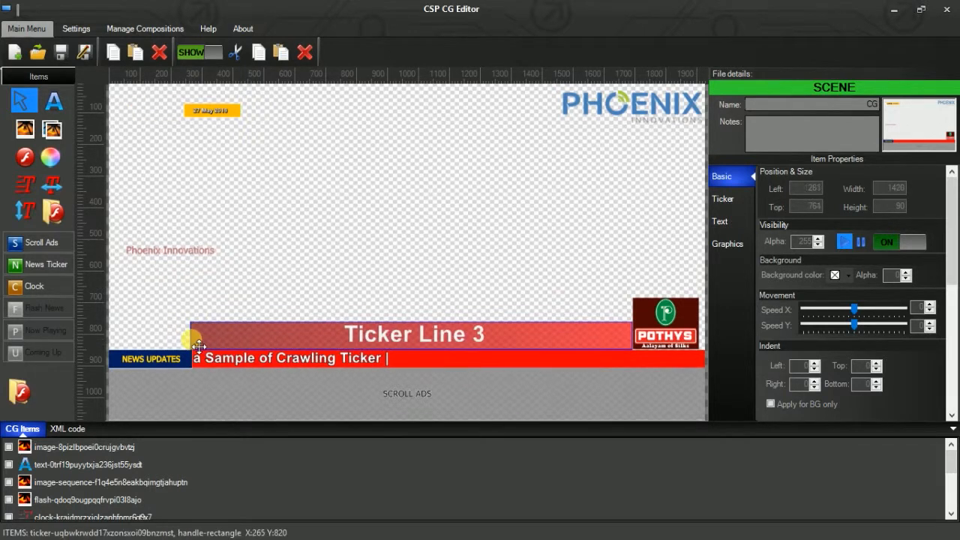
- Try light blue, dark blue and orange as the line ticker's solid background colour
left_click(727, 244)
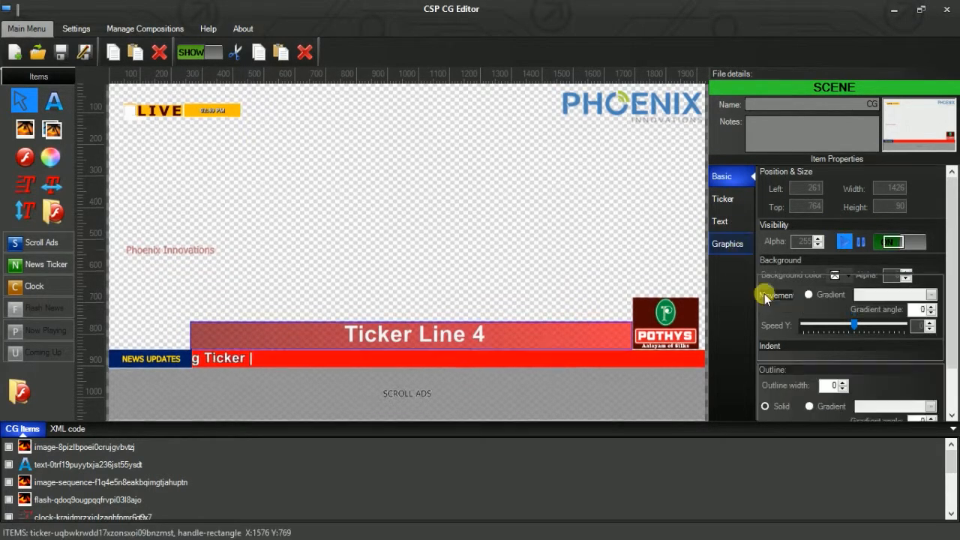
left_click(810, 328)
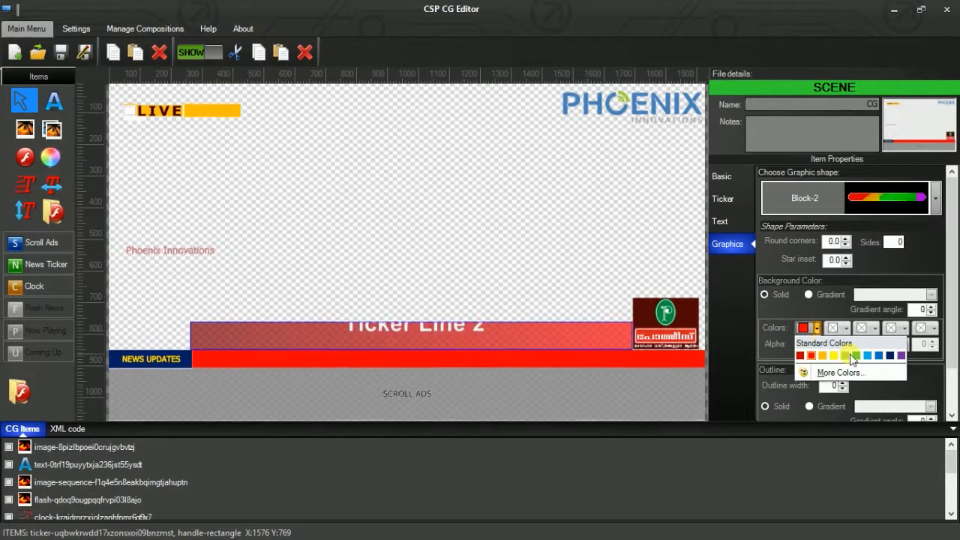
left_click(814, 333)
left_click(814, 330)
left_click(867, 355)
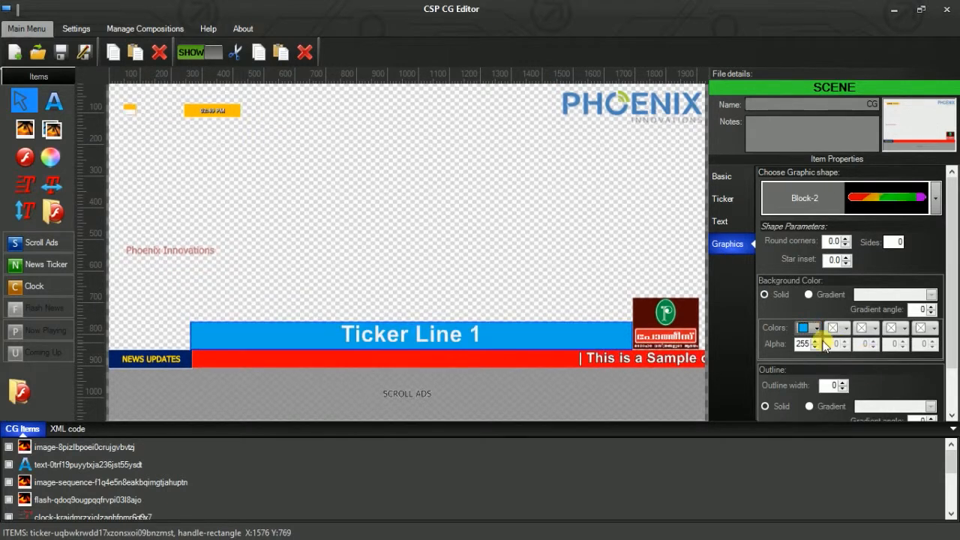
left_click(816, 328)
left_click(889, 355)
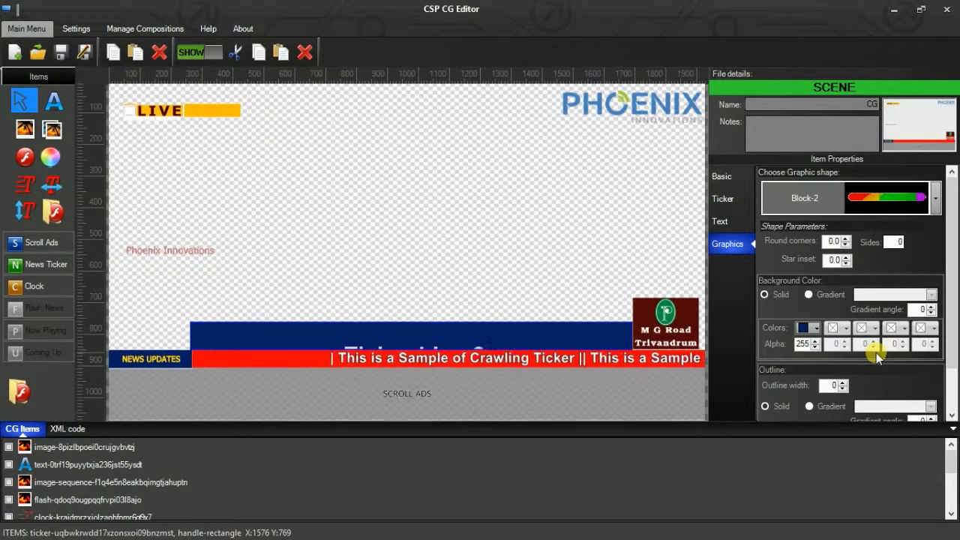
left_click(816, 329)
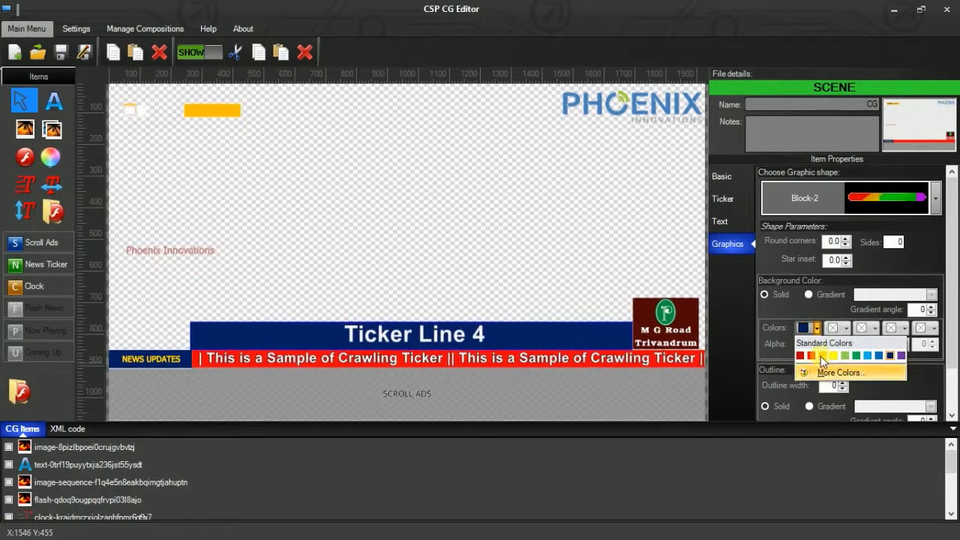
left_click(822, 355)
- Set the line ticker's background to dark green from the extended colour palette
left_click(816, 328)
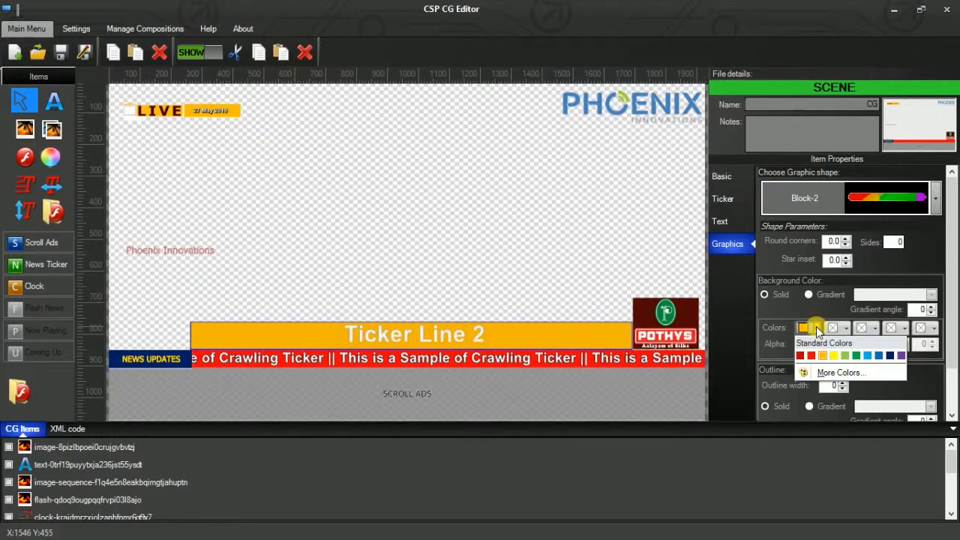
left_click(825, 372)
left_click(487, 249)
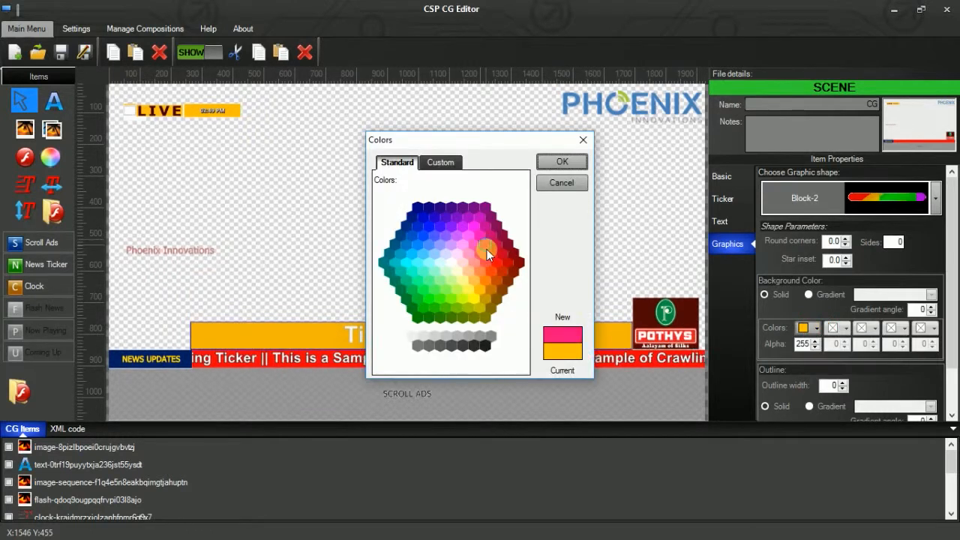
left_click(418, 315)
left_click(550, 163)
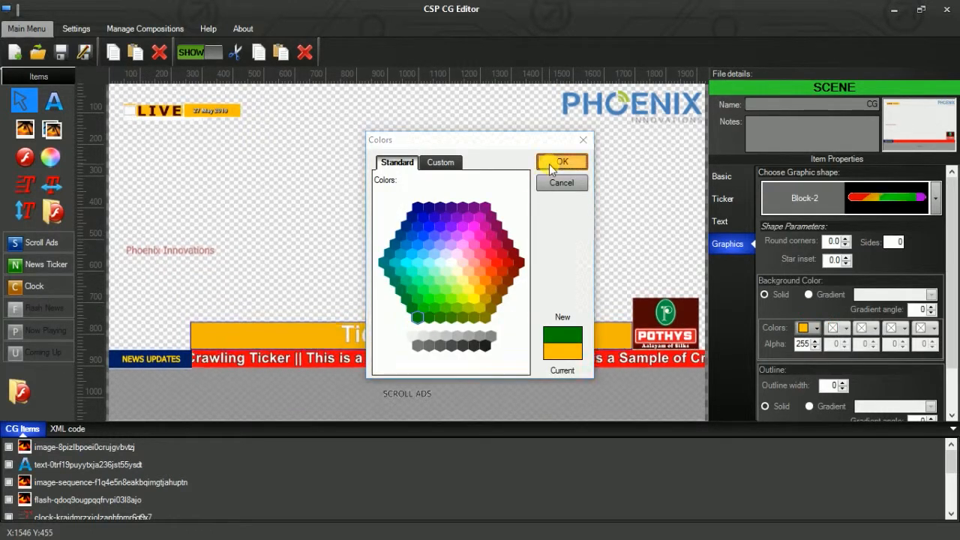
- Replace the line ticker's sample text with the single line Breaking News 1
left_click(721, 221)
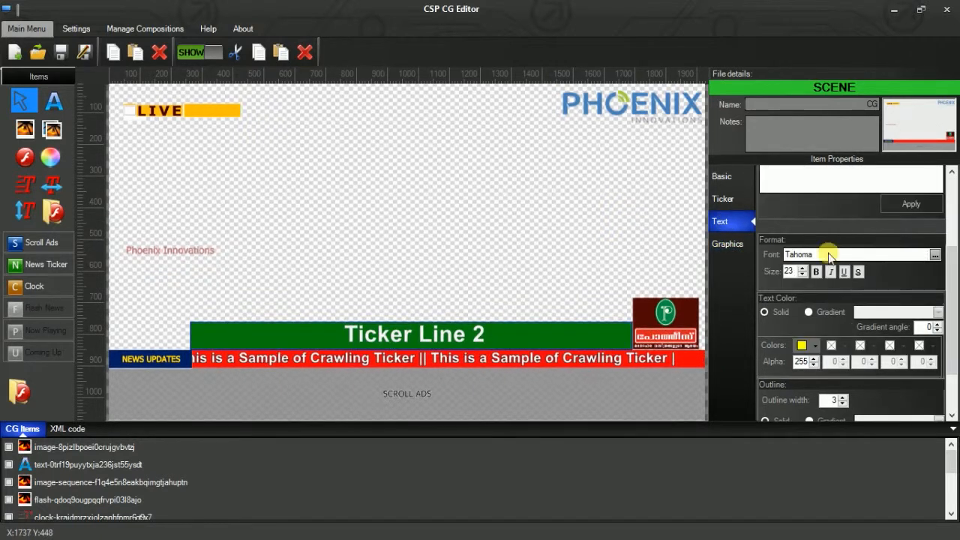
scroll(829, 255, "up", 2)
left_click(813, 194)
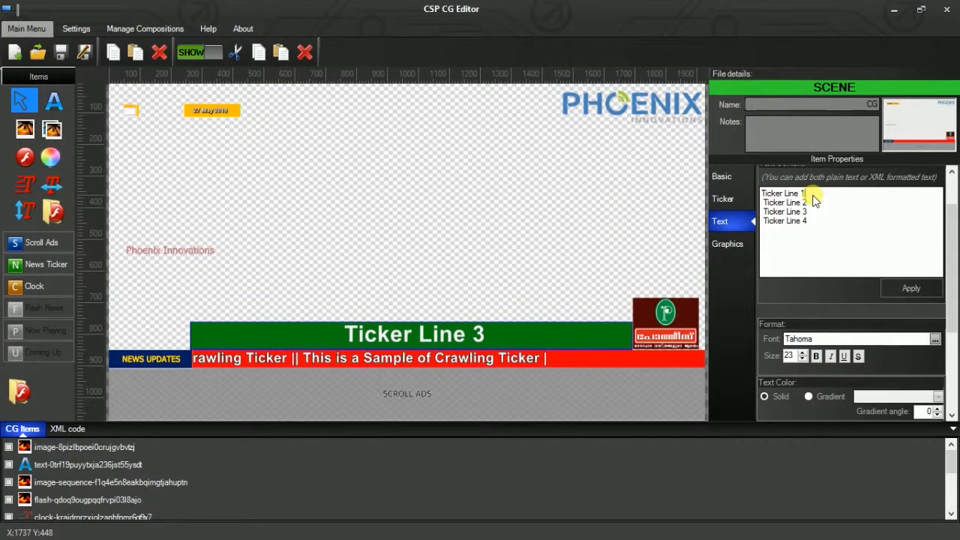
key("ctrl+a")
type("Beaking N")
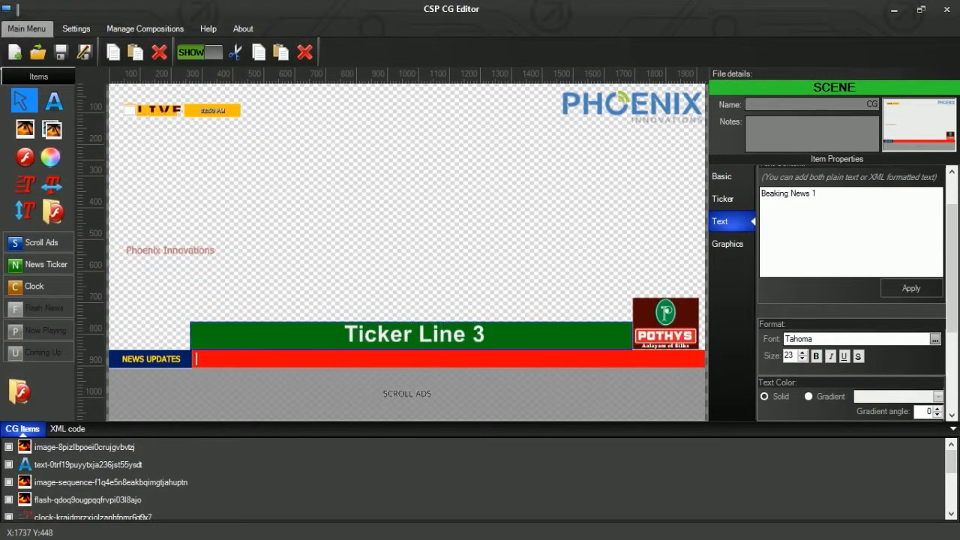
left_click_drag(819, 193, 741, 213)
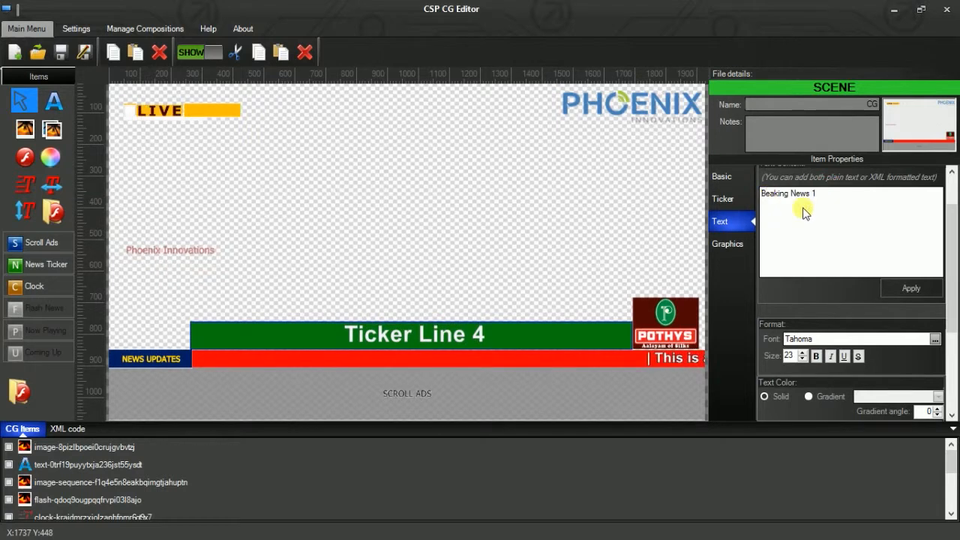
type("r")
- Duplicate the line to make six ticker lines, Breaking News 1 to Breaking News 6, and apply the text
left_click_drag(836, 193, 759, 201)
key("ctrl+c")
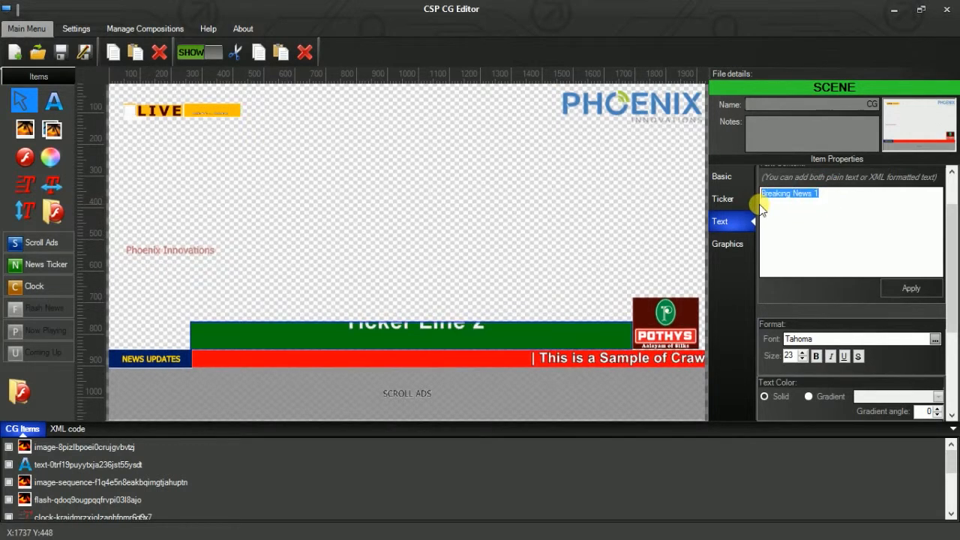
left_click(885, 193)
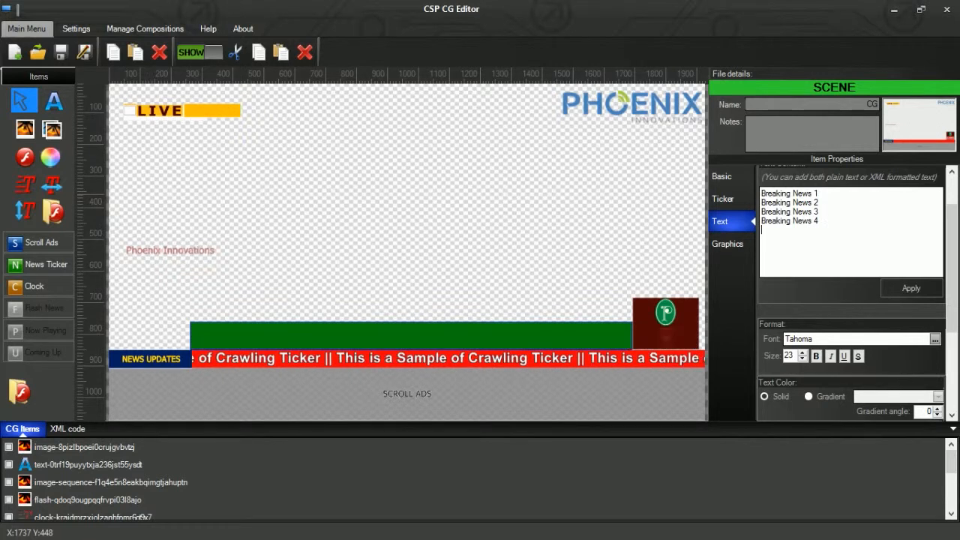
key("Return")
key("ctrl+v")
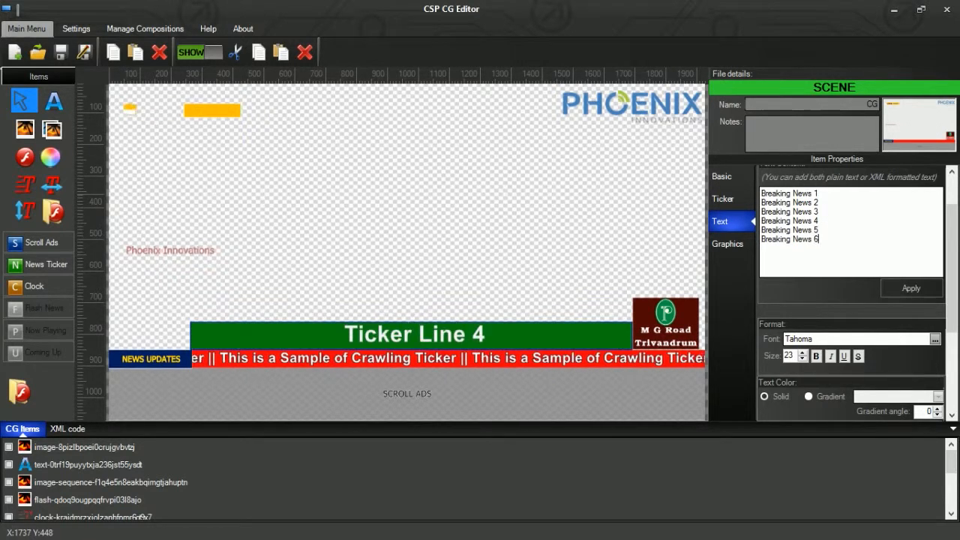
left_click(904, 288)
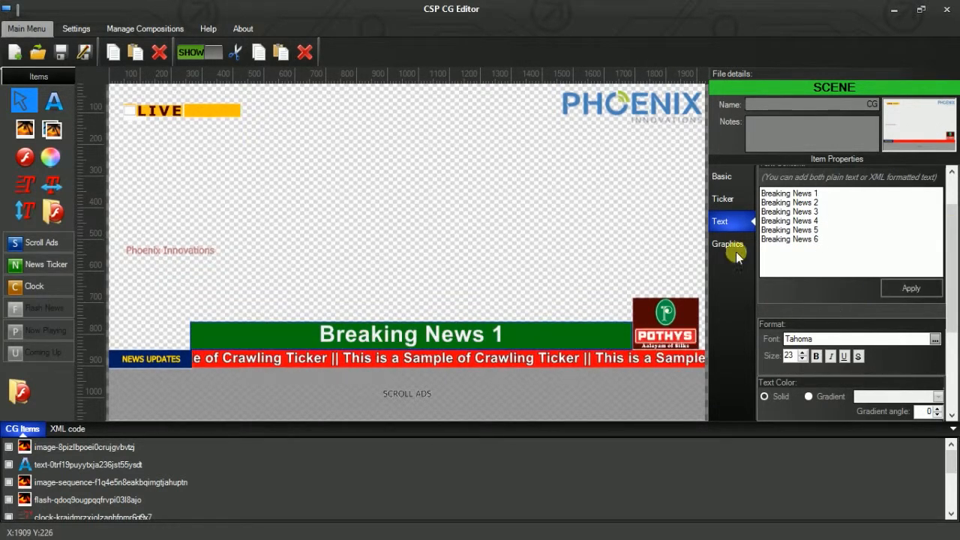
- Set the line ticker's Move effect to enter from the right and exit to the left
scroll(945, 314, "down", 2)
left_click(841, 363)
left_click(825, 395)
left_click(934, 364)
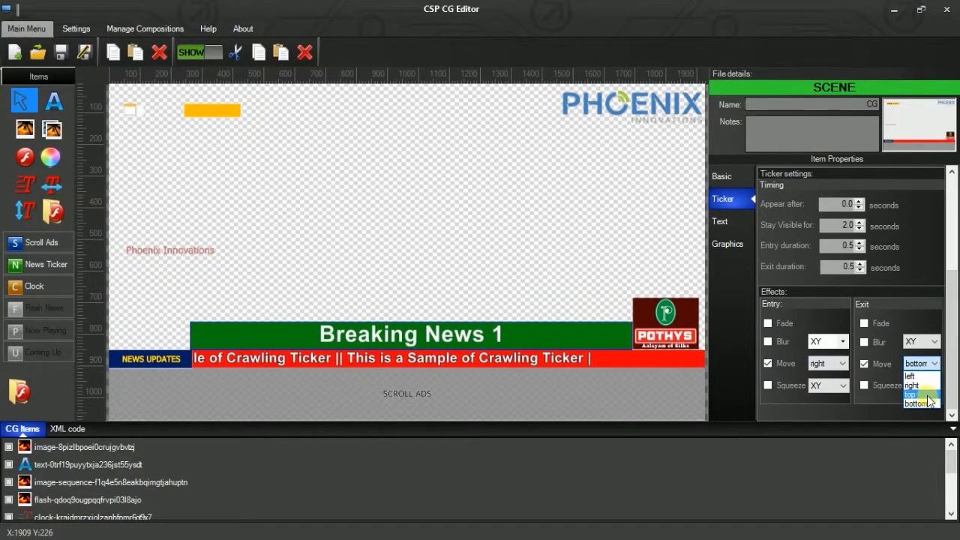
left_click(919, 390)
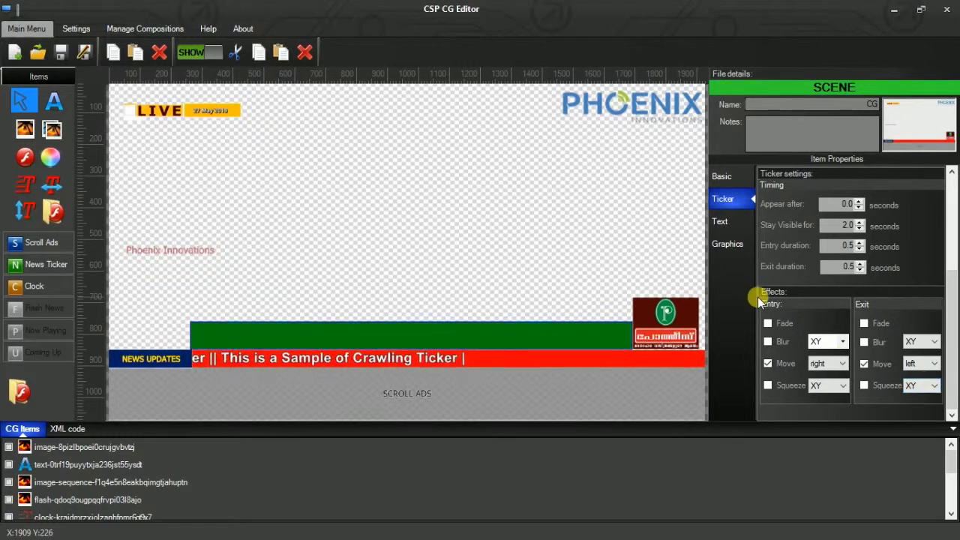
- Set the Breaking News text colour to white and its outline width to 5
left_click(729, 244)
left_click(720, 221)
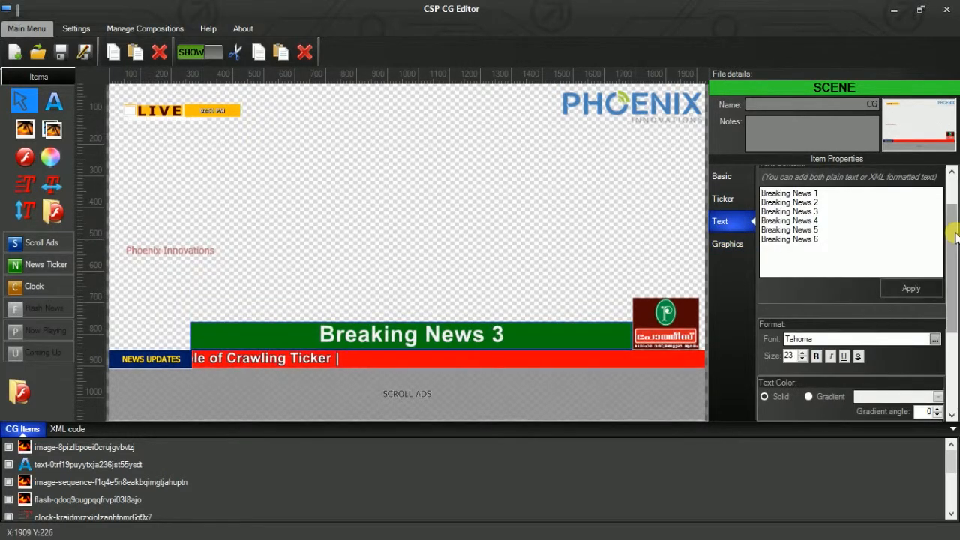
left_click_drag(956, 237, 954, 300)
left_click(816, 302)
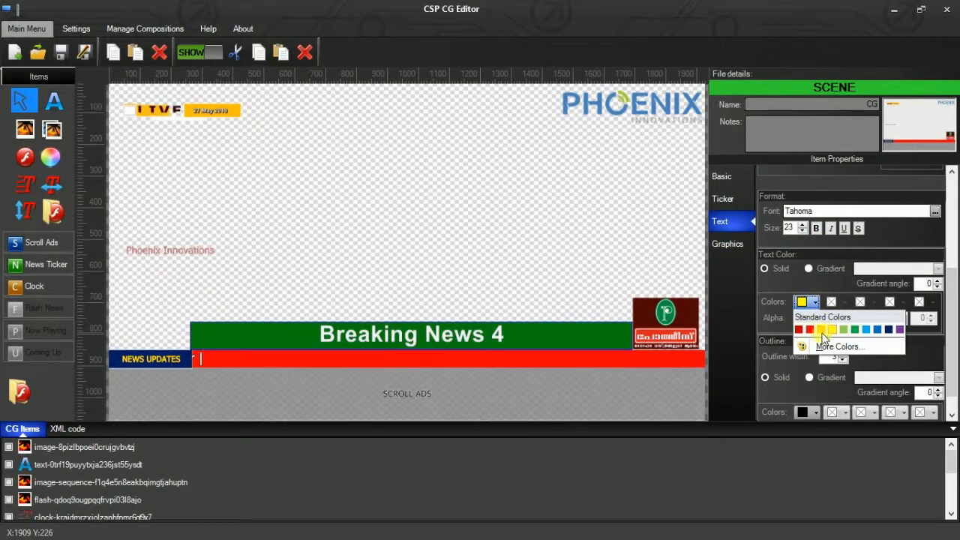
left_click(799, 329)
left_click(815, 302)
left_click(837, 347)
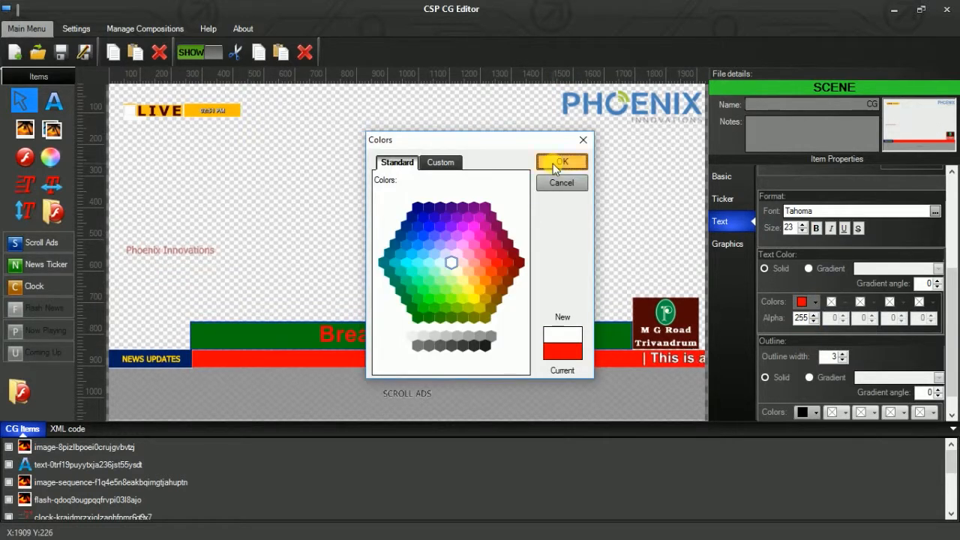
left_click(555, 164)
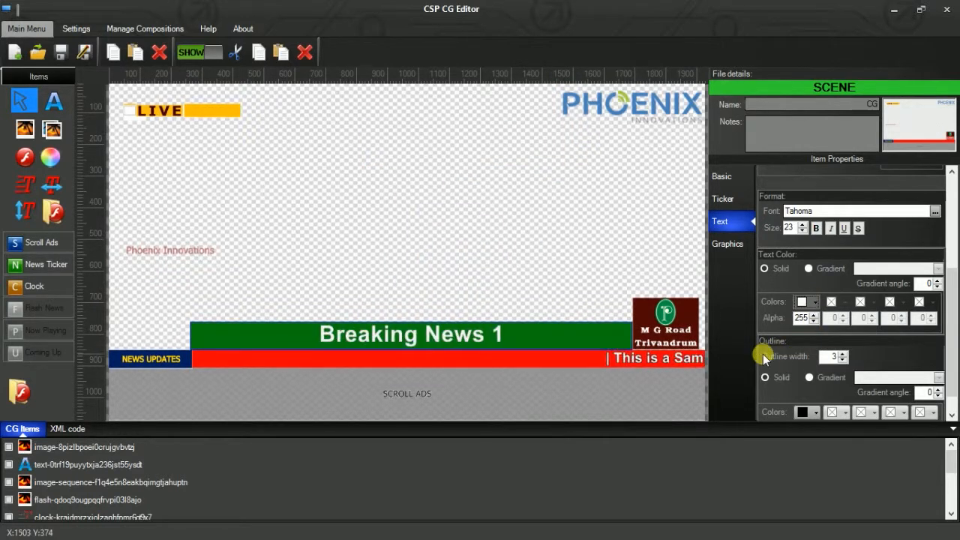
left_click(843, 353)
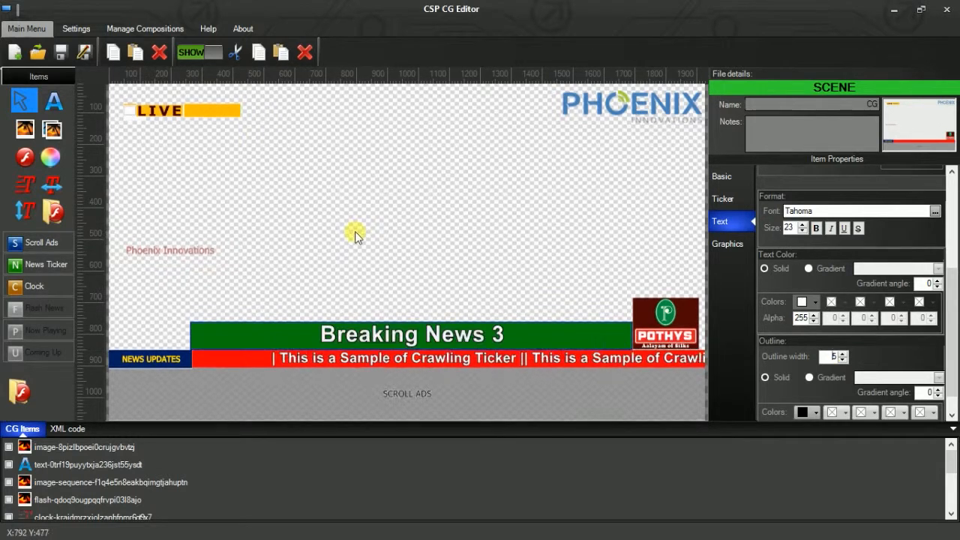
- Set each Breaking News line to stay visible for 3.2 seconds and save the scene
left_click_drag(953, 285, 947, 246)
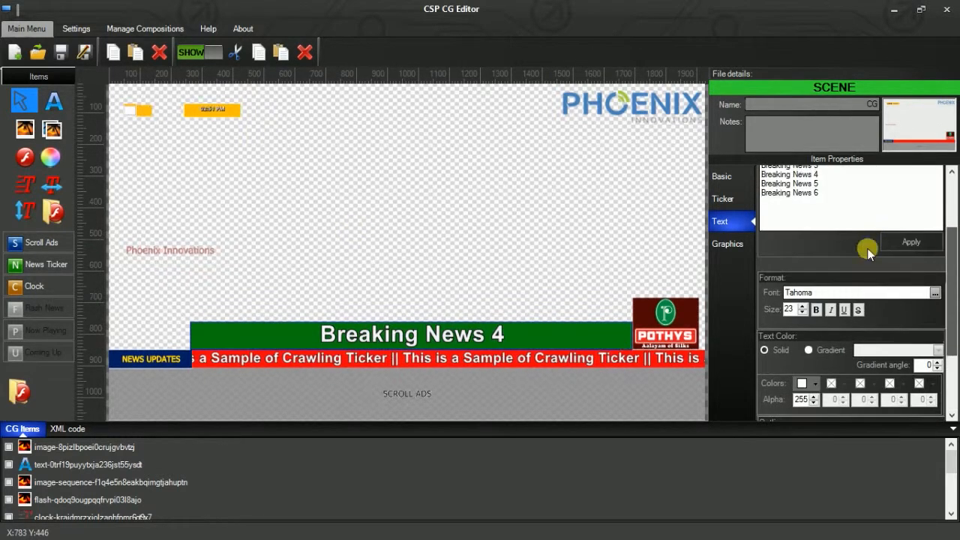
left_click(729, 242)
left_click(723, 200)
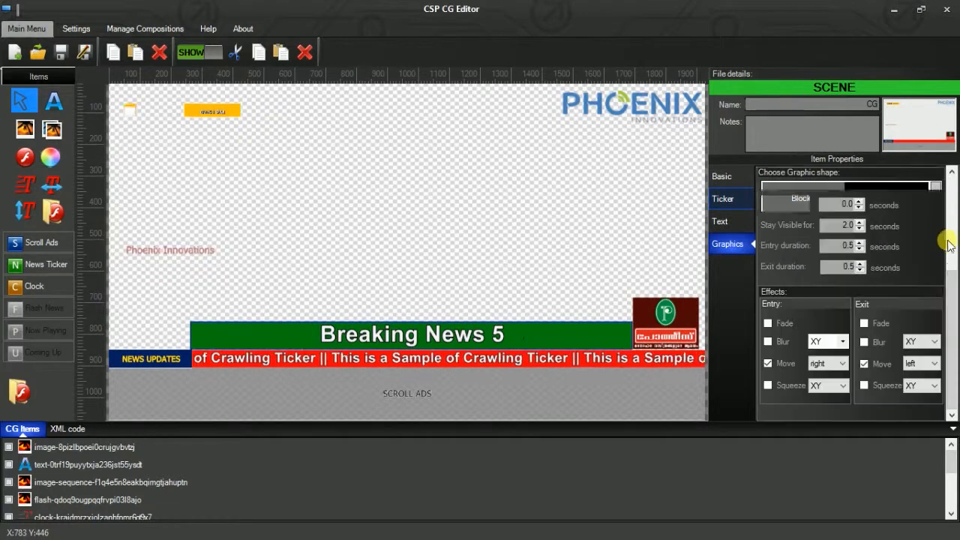
left_click(859, 223)
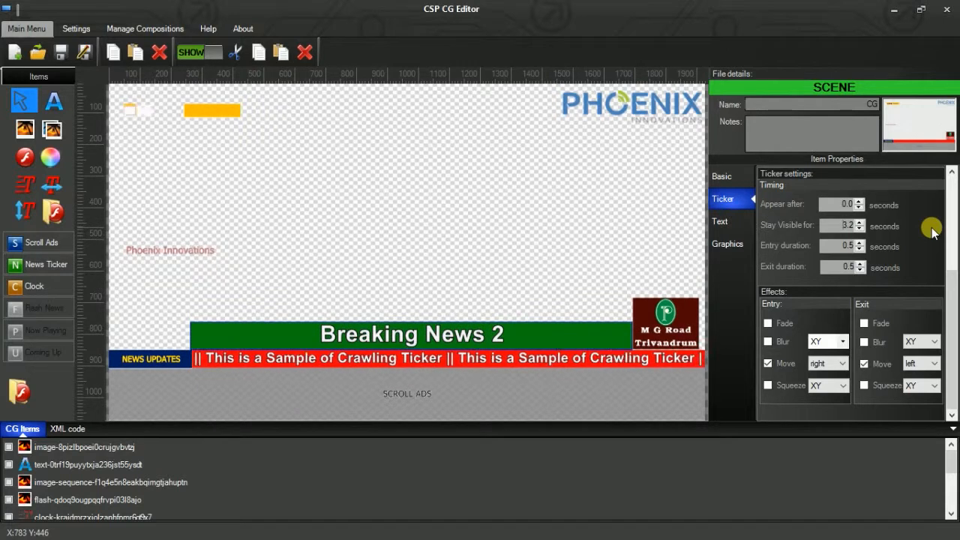
left_click(60, 55)
left_click(530, 310)
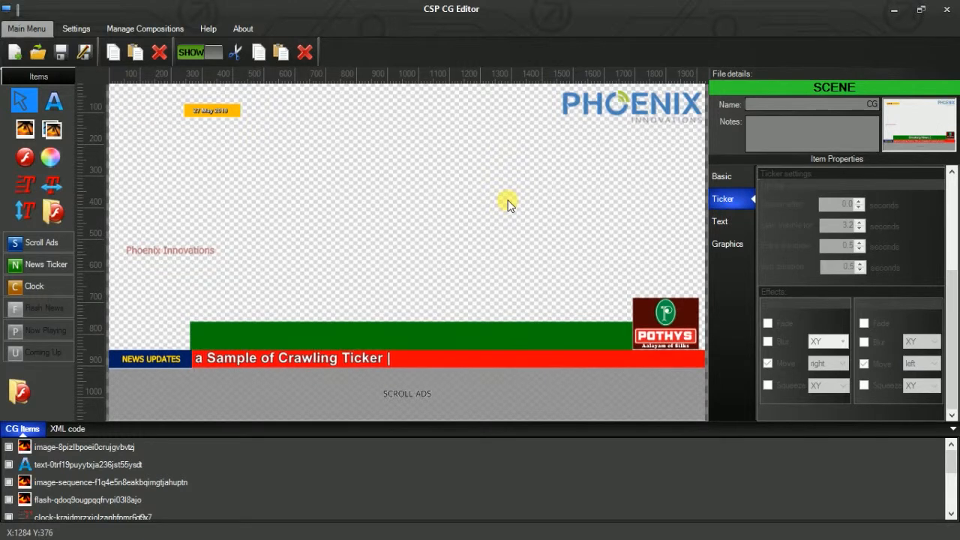
- Add a vertical ticker about 211 wide and 50 high directly above the Flash logo
left_click(25, 210)
left_click_drag(333, 195, 642, 294)
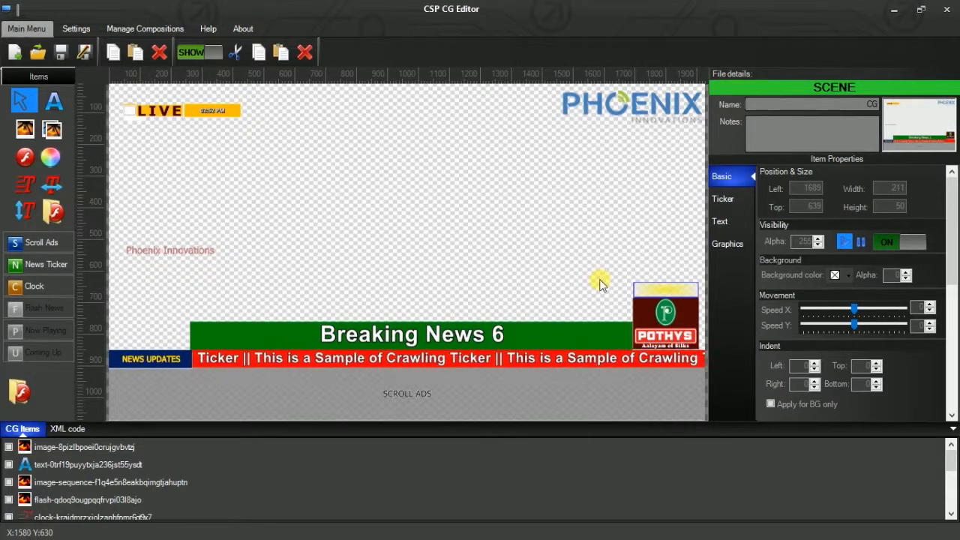
left_click(740, 222)
left_click_drag(951, 244, 955, 188)
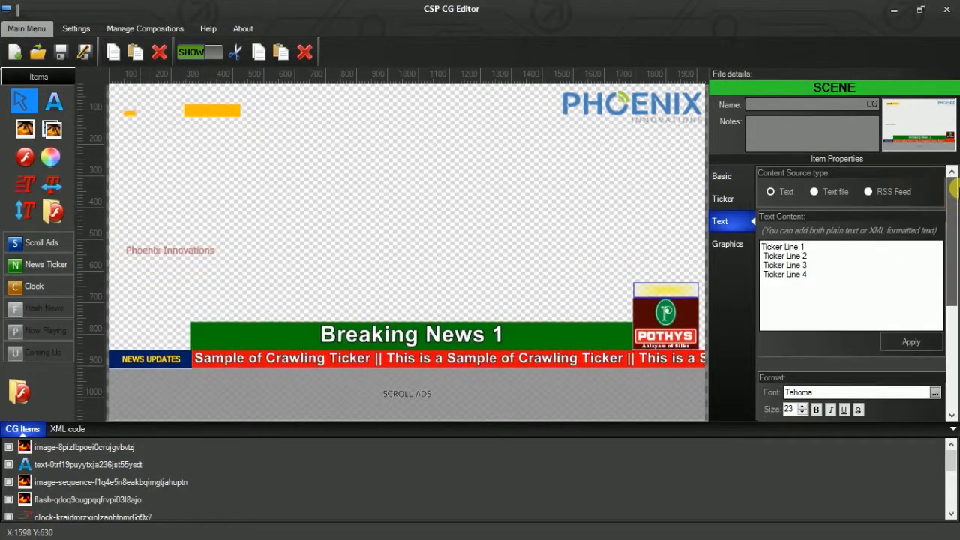
- Set the vertical ticker's solid background colour to dark red, trying the standard red, dark blue and purple first
left_click(727, 243)
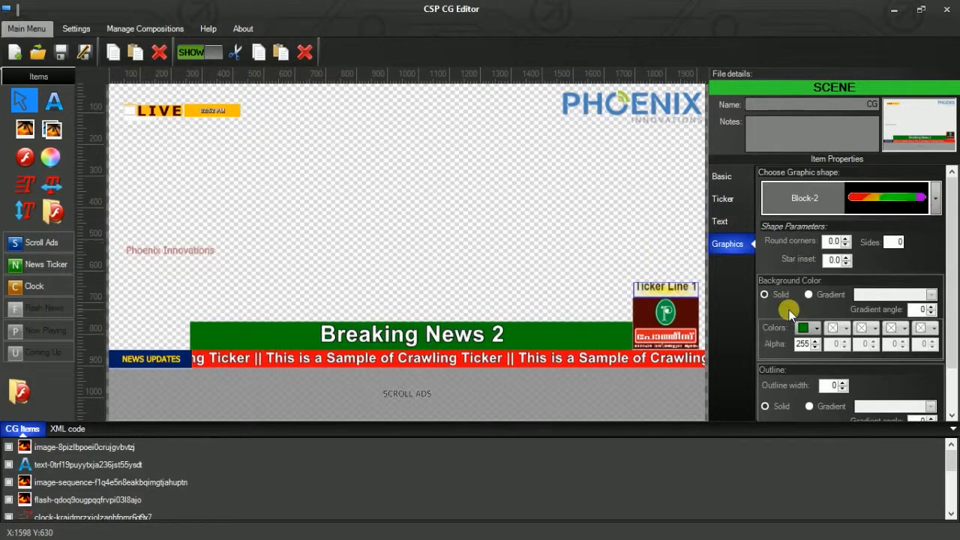
left_click(816, 327)
left_click(816, 355)
left_click(818, 327)
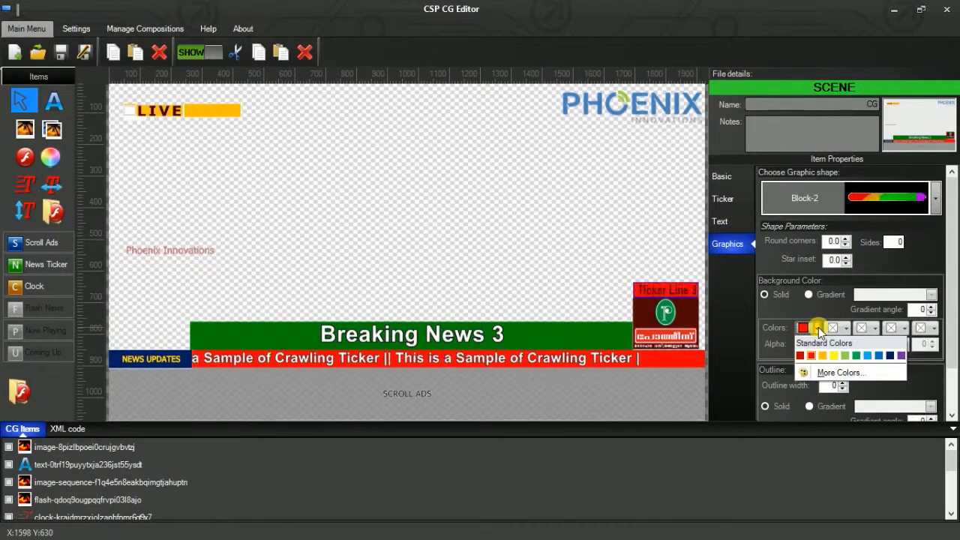
left_click(887, 355)
left_click(816, 328)
left_click(901, 355)
left_click(816, 327)
left_click(832, 372)
left_click(410, 219)
left_click(562, 161)
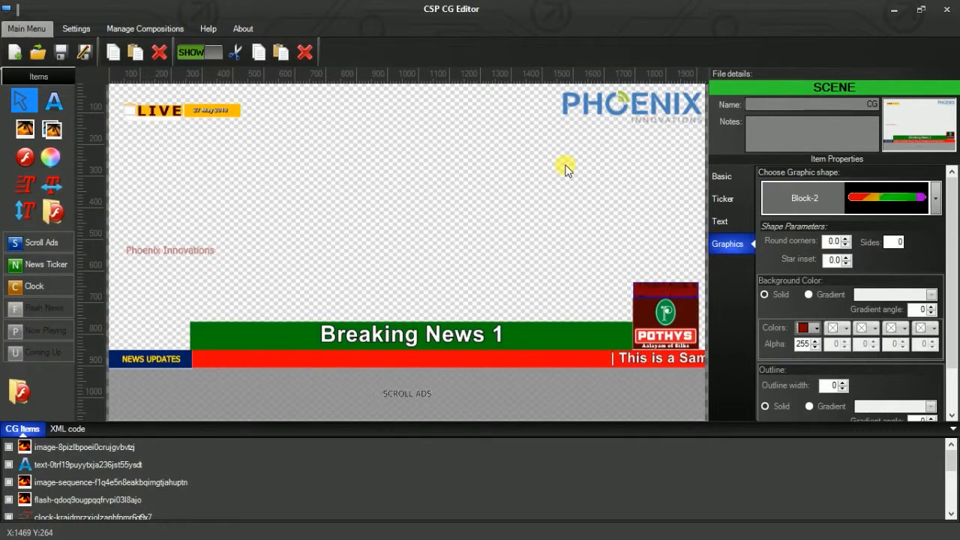
- Set the vertical ticker's text colour to white
left_click(722, 221)
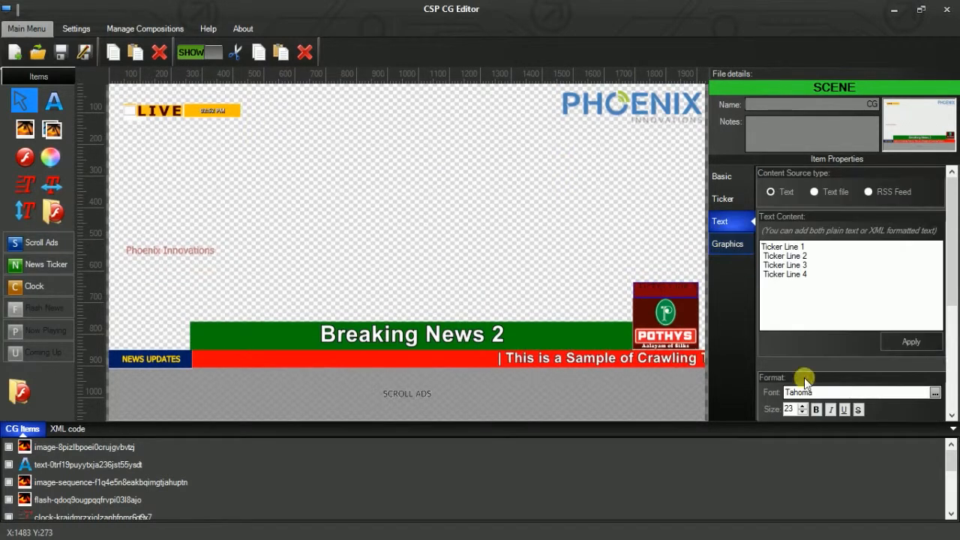
scroll(804, 383, "down", 3)
left_click(810, 344)
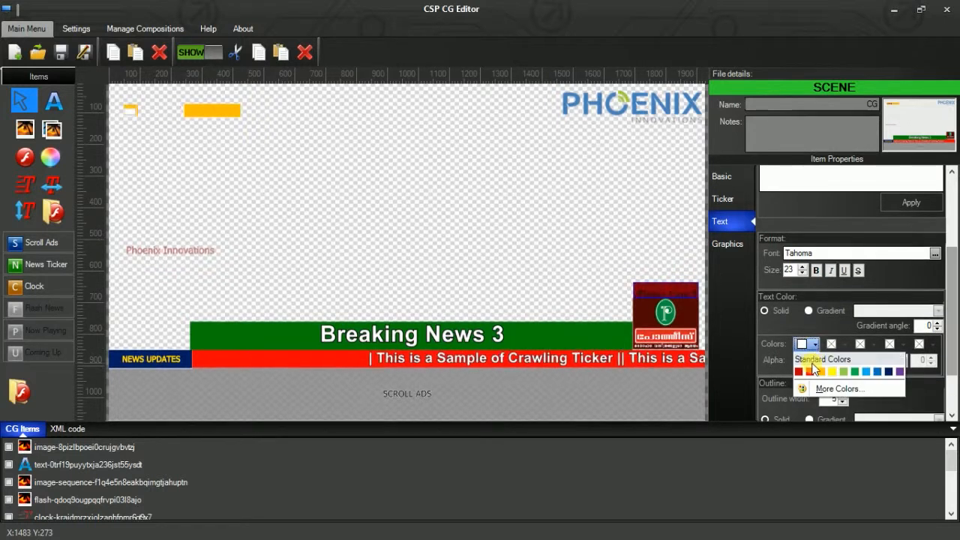
left_click(835, 388)
left_click(457, 265)
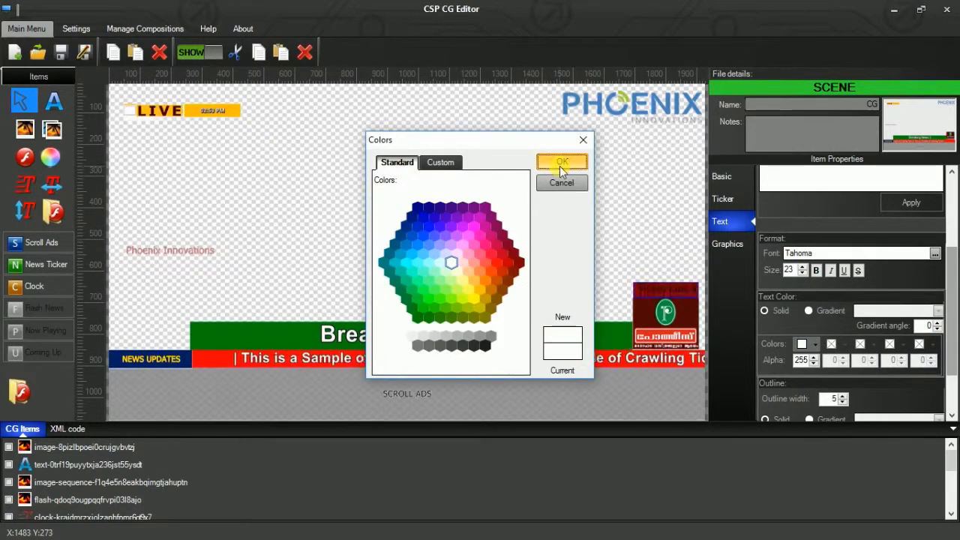
left_click(560, 166)
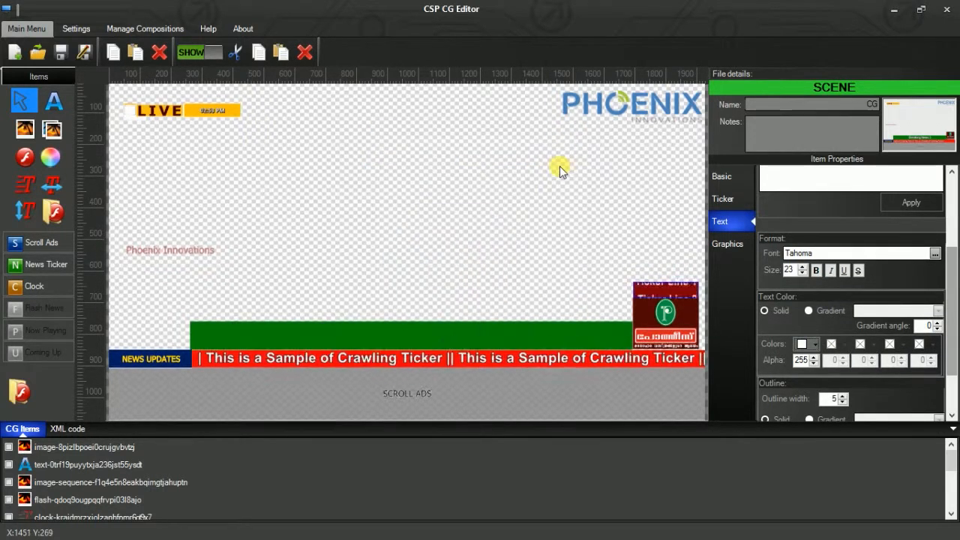
- Set the vertical ticker's scroll speed to -1 and its number of lines to 1
left_click(741, 219)
scroll(954, 281, "down", 5)
scroll(954, 281, "up", 5)
left_click(723, 198)
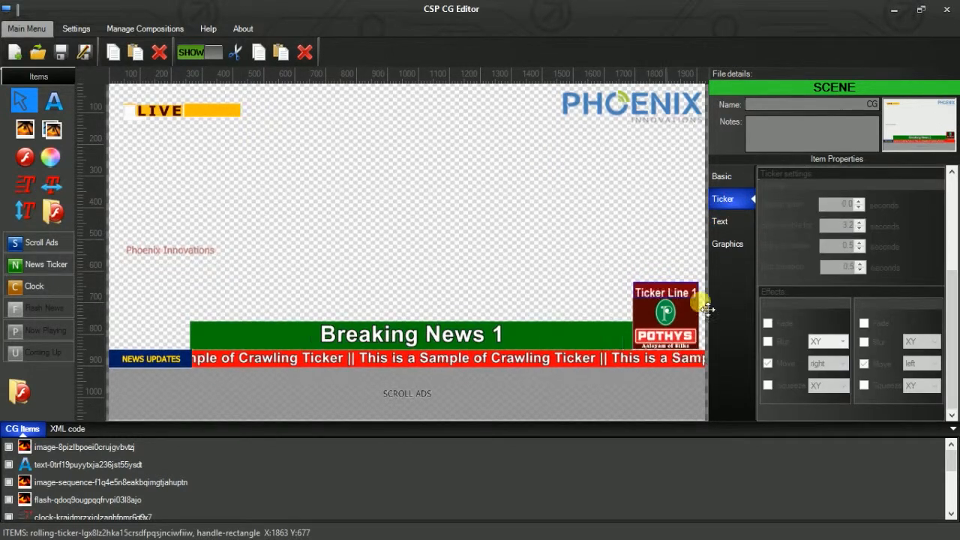
left_click_drag(950, 293, 954, 264)
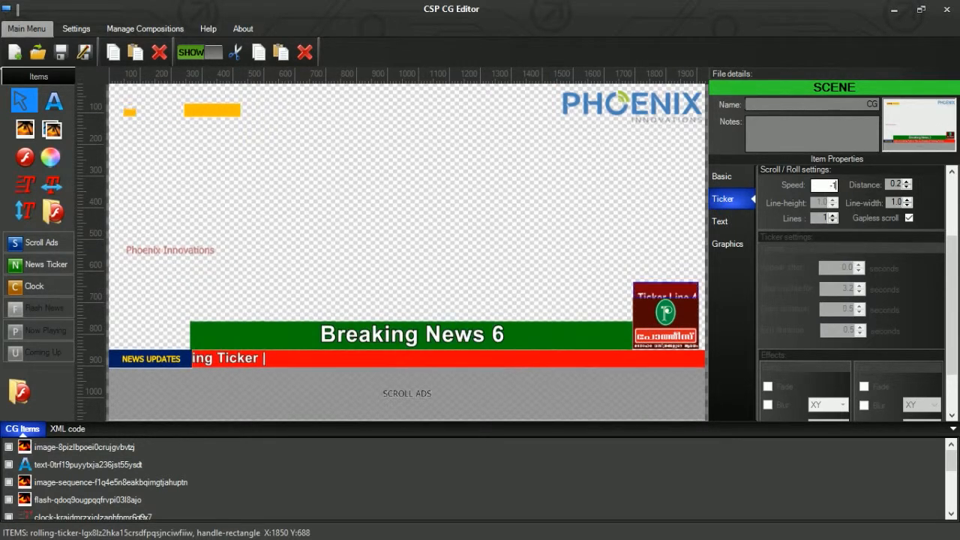
left_click(933, 197)
left_click(831, 214)
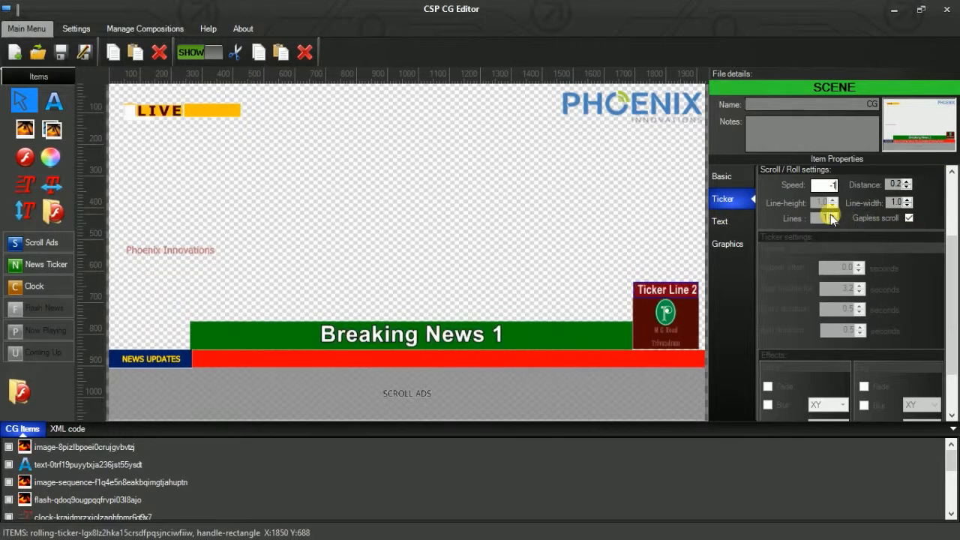
left_click(833, 219)
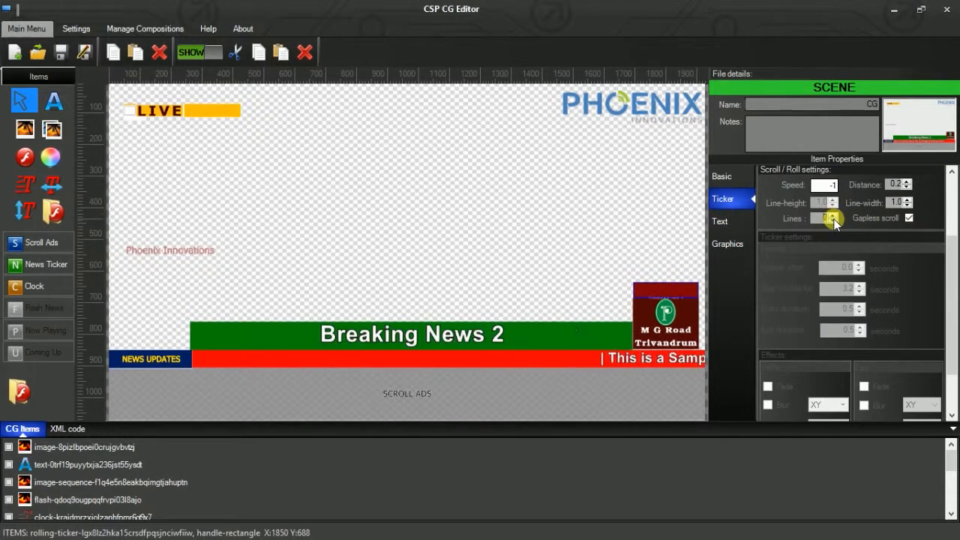
- Replace the vertical ticker's text with LINE1, LINE2, LINE3 and LINE4 on separate lines, and save the scene
left_click(732, 221)
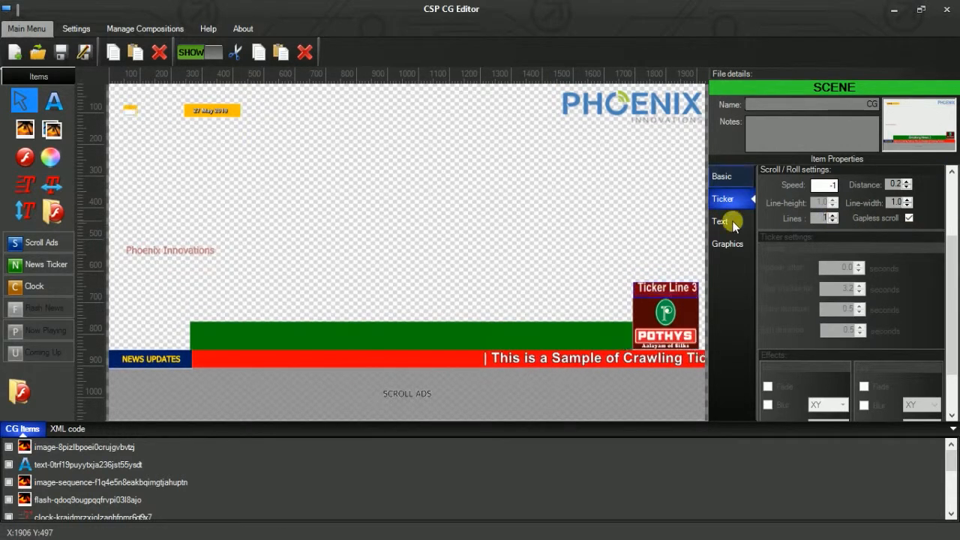
left_click(954, 306)
left_click_drag(954, 306, 952, 252)
left_click_drag(840, 276, 743, 231)
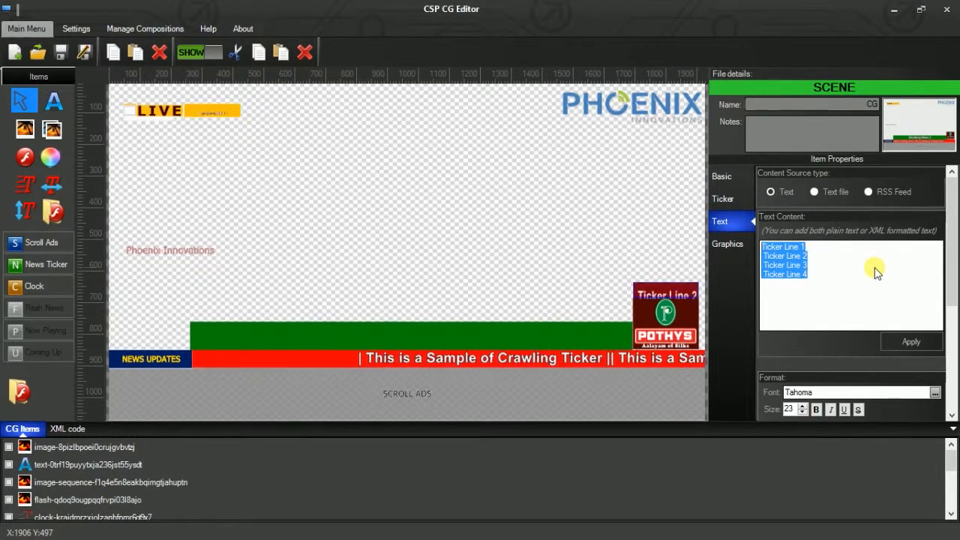
type("LiNE1")
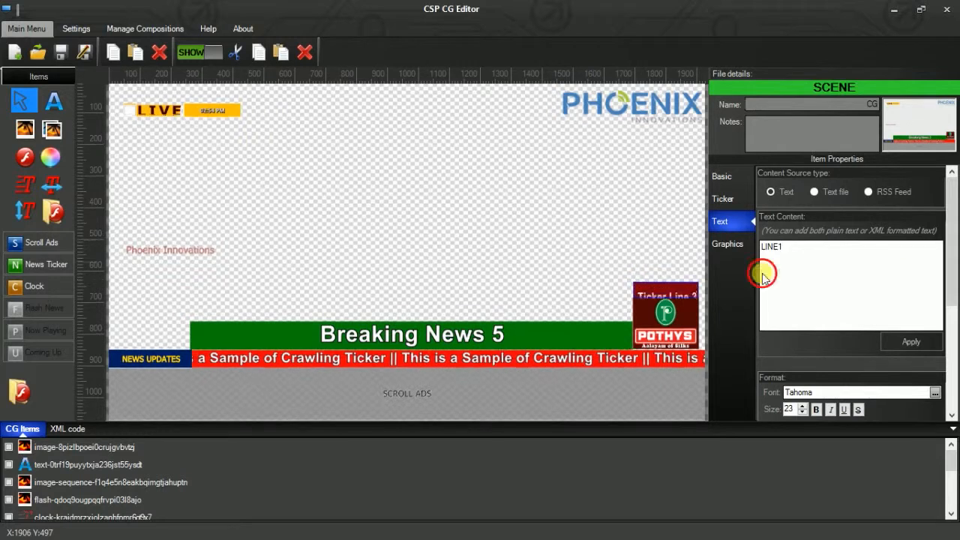
key("Return")
type("LINE2")
key("Return")
type("LINE3")
key("Return")
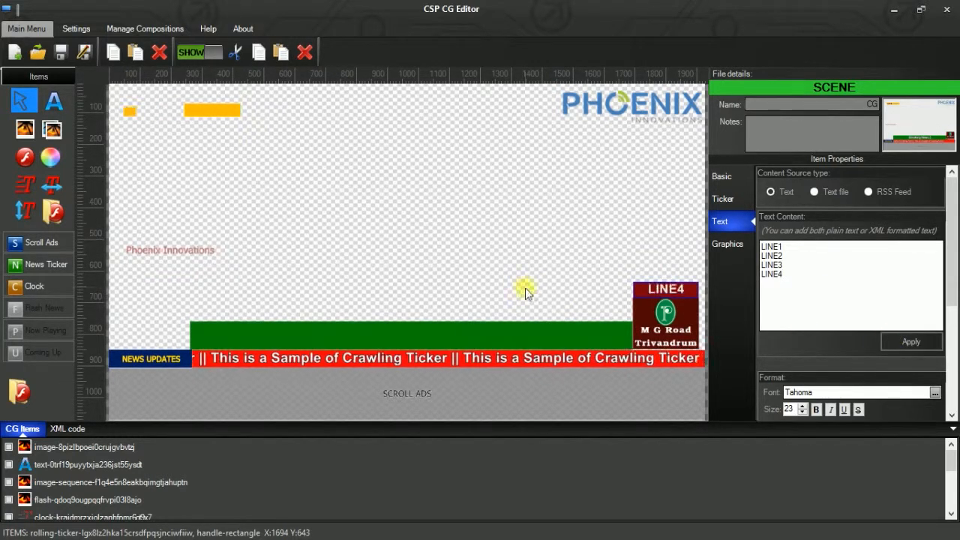
left_click(61, 54)
left_click(523, 314)
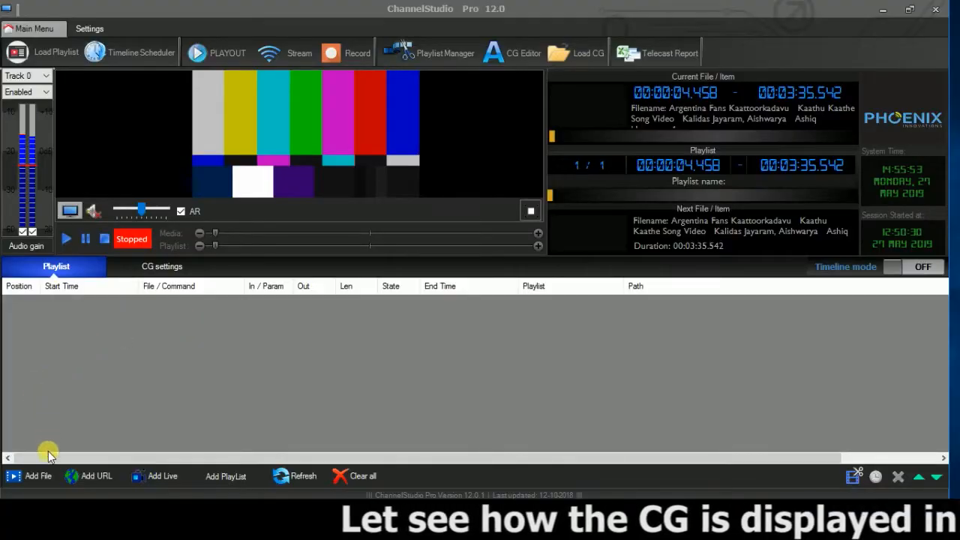
- In ChannelStudio Pro, add four song videos from the SONGS folder to the playlist and start playback
left_click(43, 474)
left_click(318, 139)
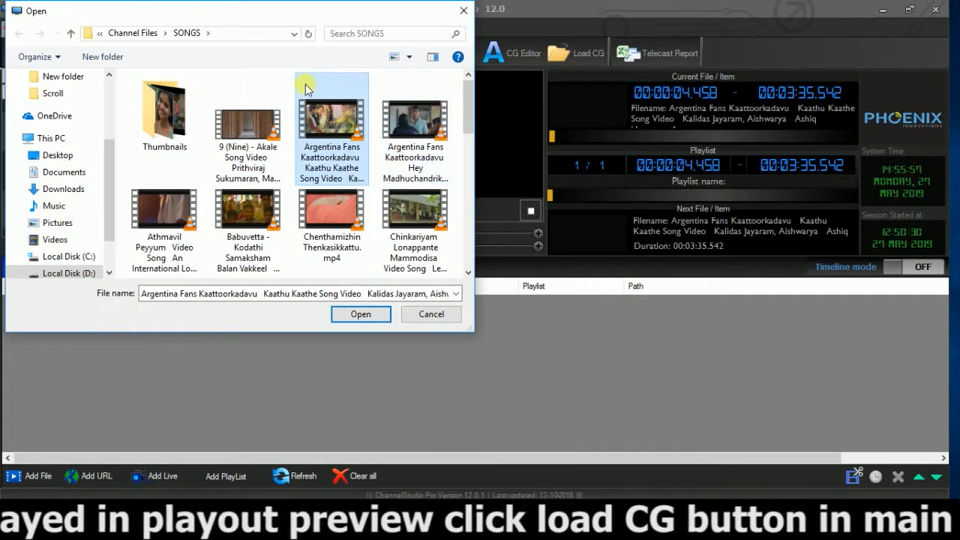
left_click_drag(373, 74, 413, 162)
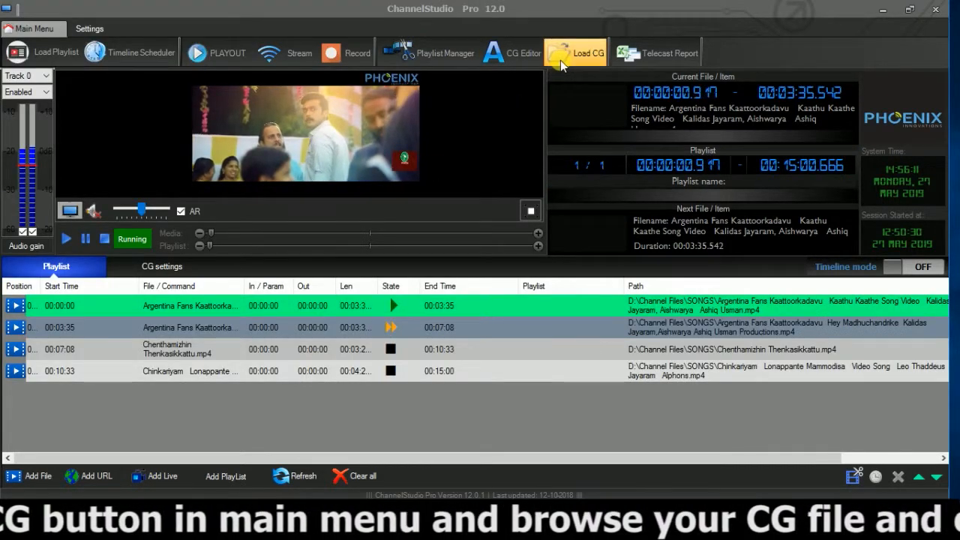
- Load the scene named CG as the default playout graphics, apply it and check the preview in full screen
left_click(561, 66)
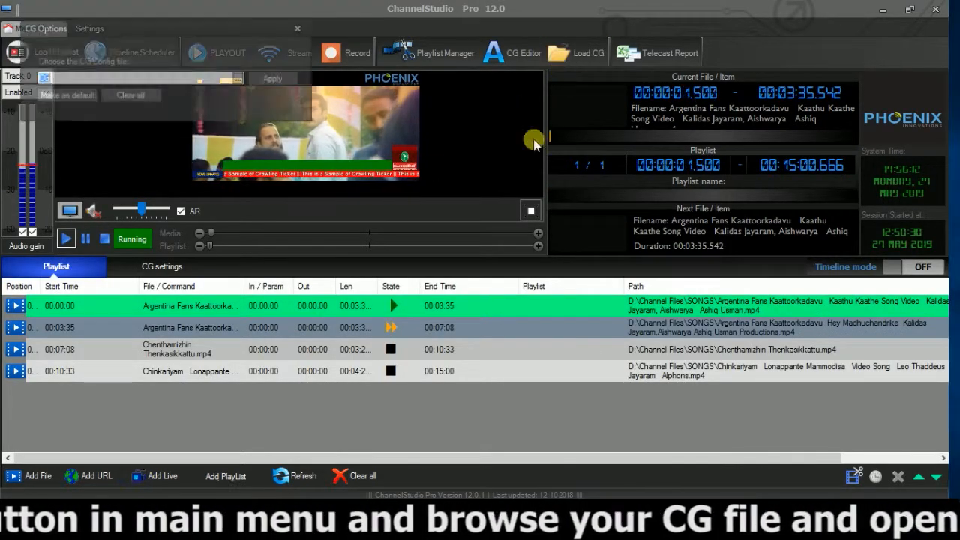
left_click(240, 78)
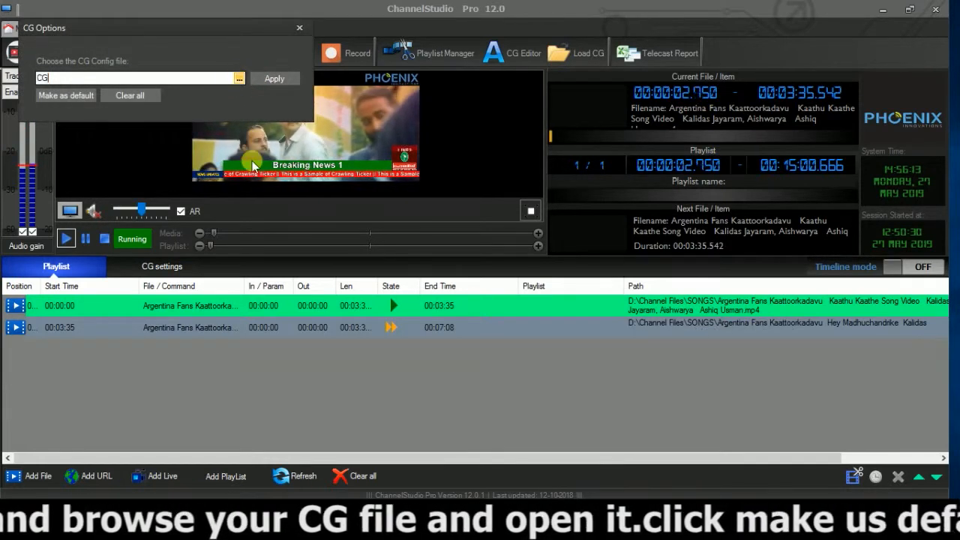
left_click(120, 124)
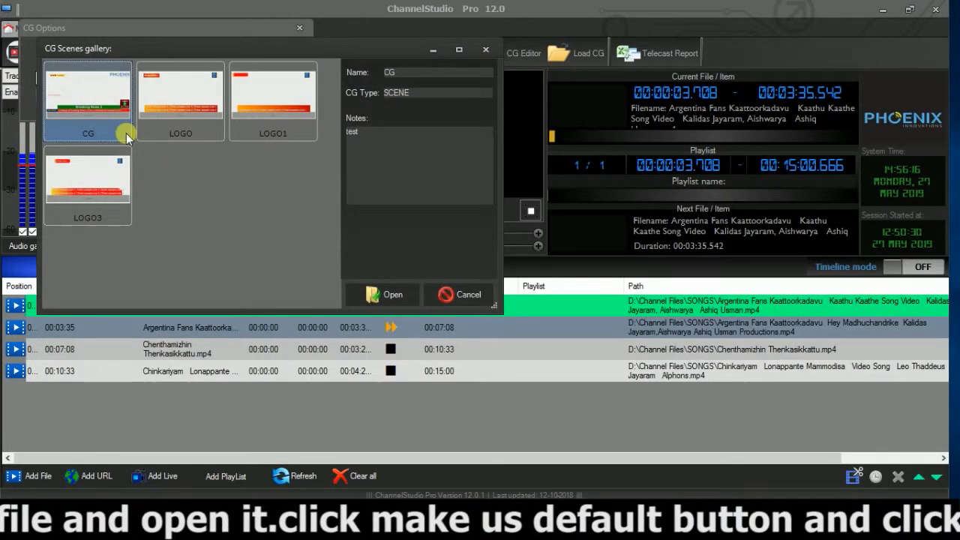
left_click(384, 294)
left_click(66, 95)
left_click(275, 78)
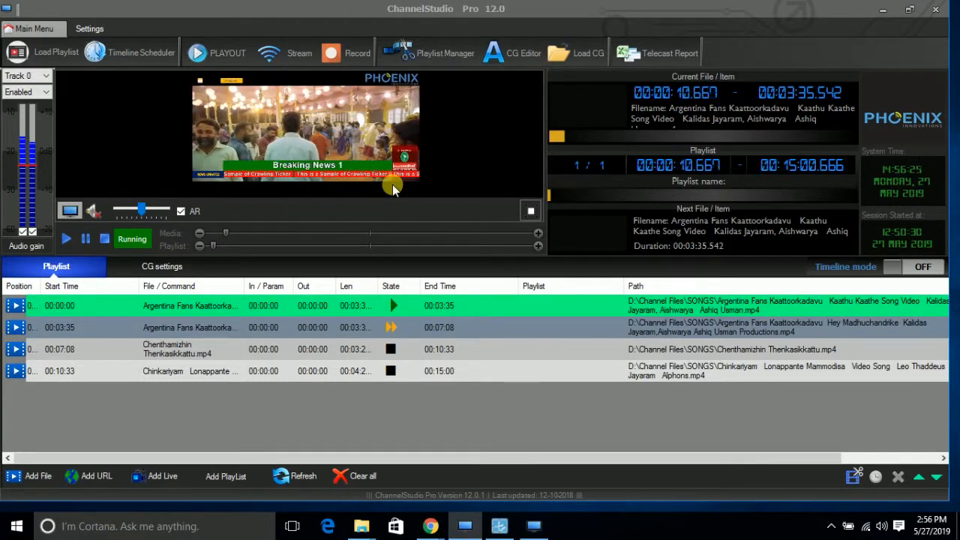
left_click(531, 210)
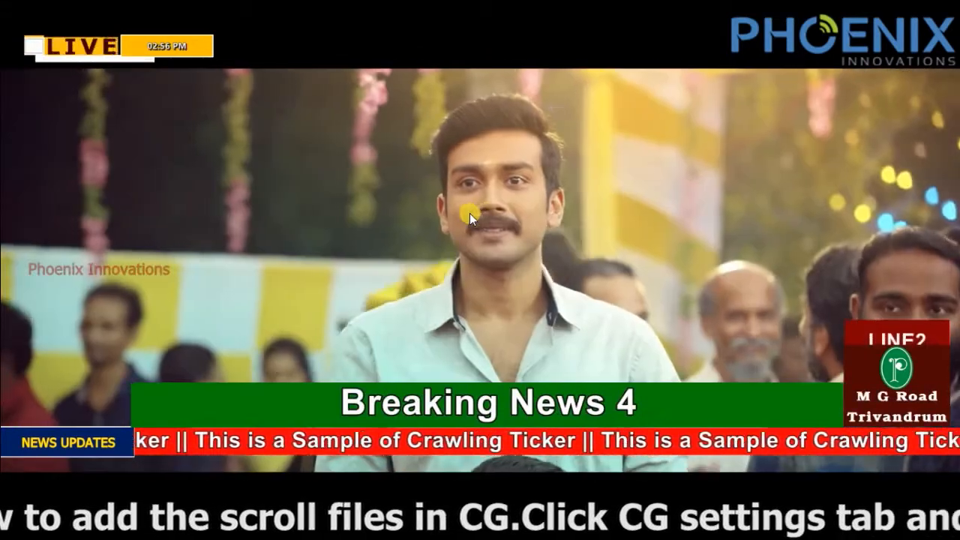
double_click(470, 213)
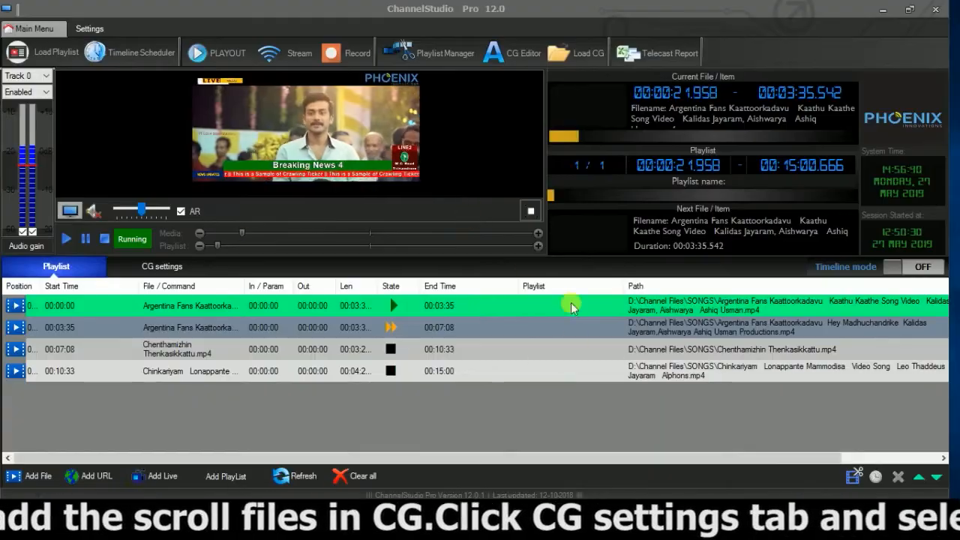
- Add Pothys Scroll.swf and kalyan sarees.swf as Flash scroll ads, save the list and view the playout full screen
left_click(159, 267)
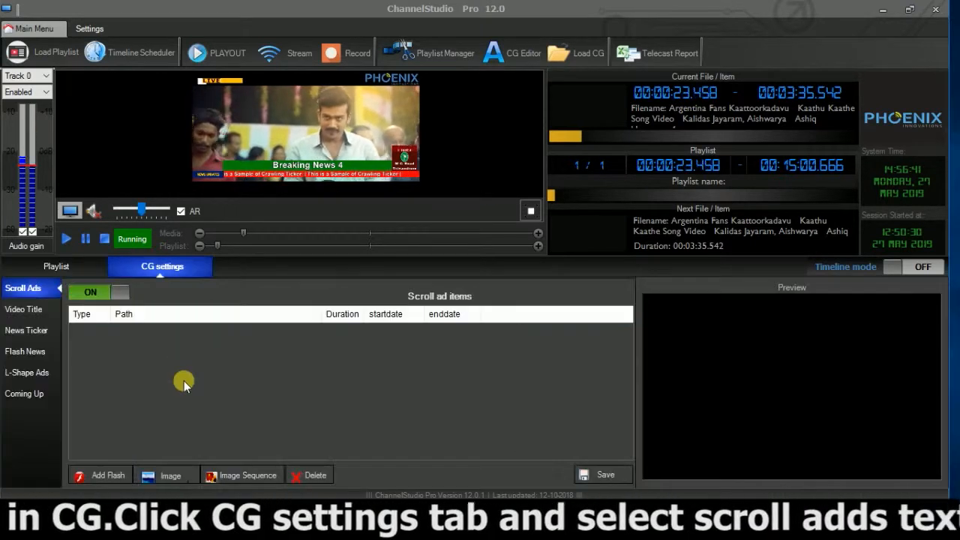
left_click(144, 478)
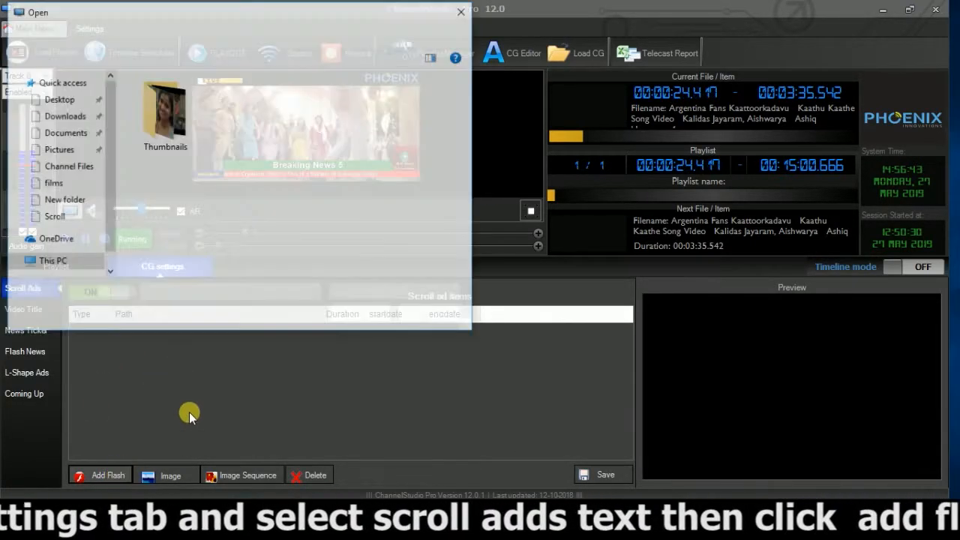
left_click(133, 33)
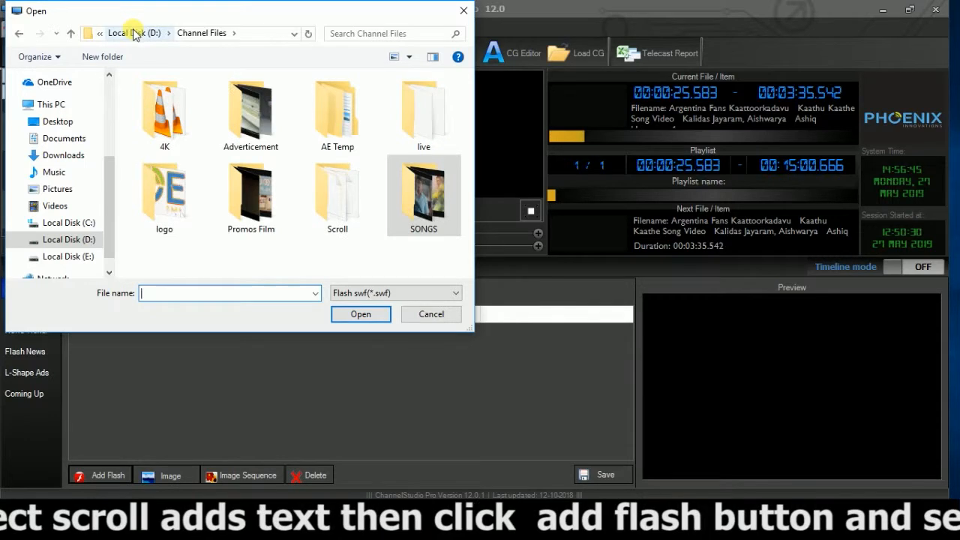
double_click(342, 239)
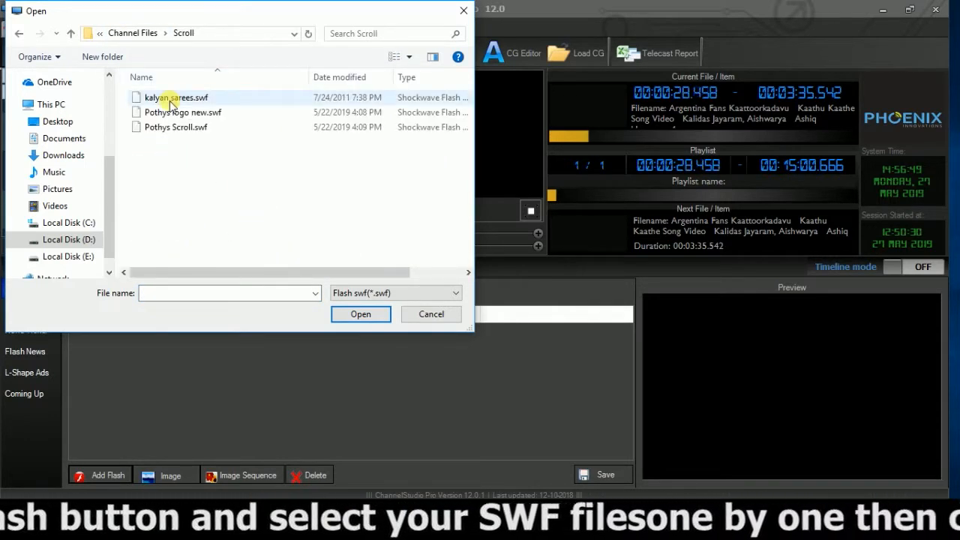
left_click(353, 314)
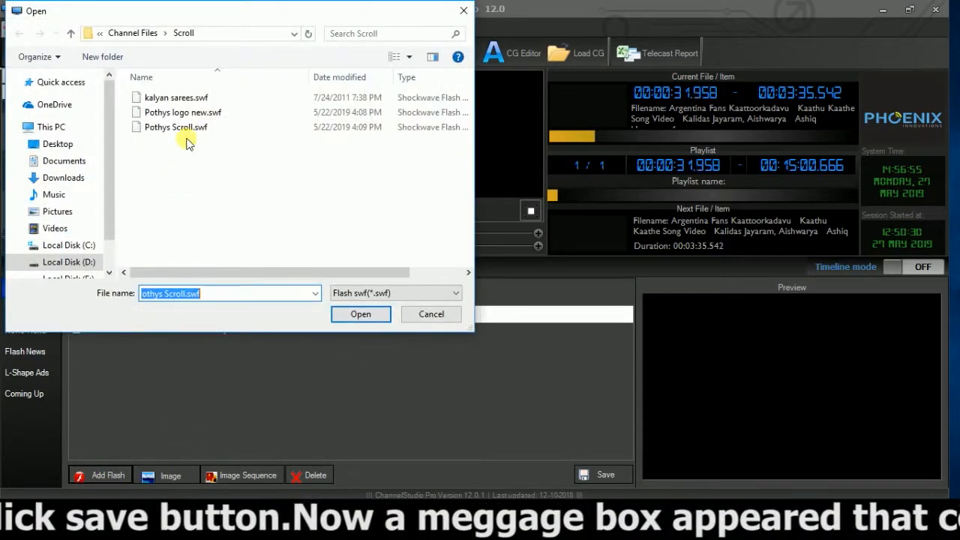
double_click(193, 101)
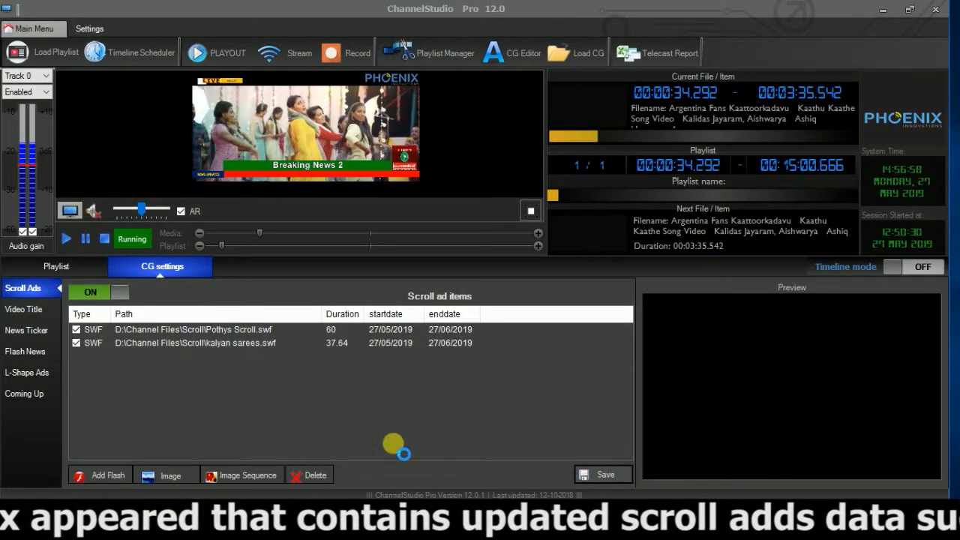
left_click(530, 306)
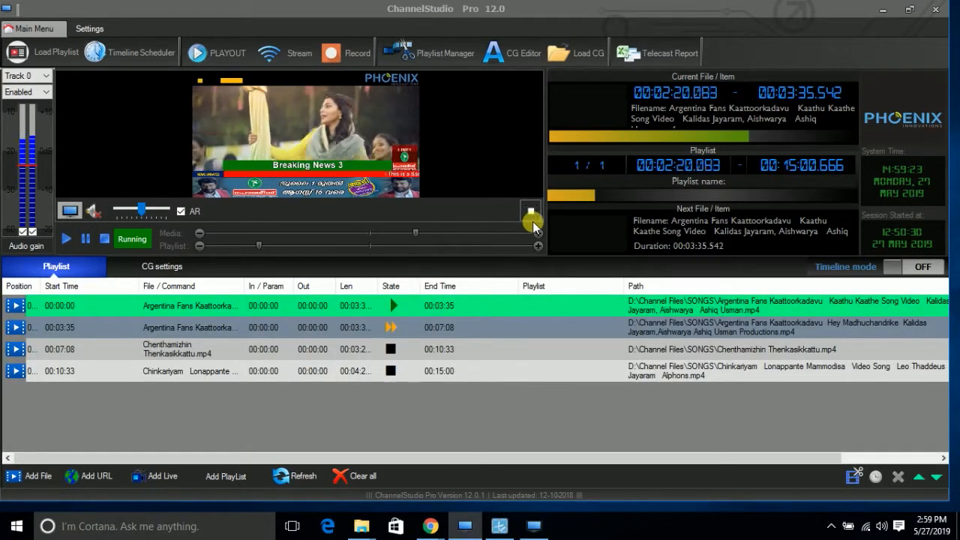
left_click(532, 218)
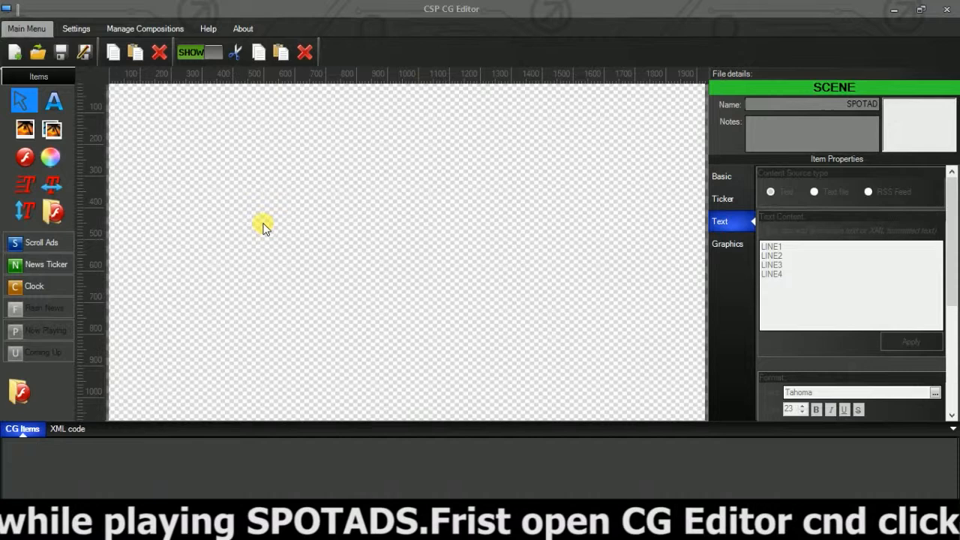
- Open the scene named CG and save a copy of it as SPOTAD
left_click(37, 51)
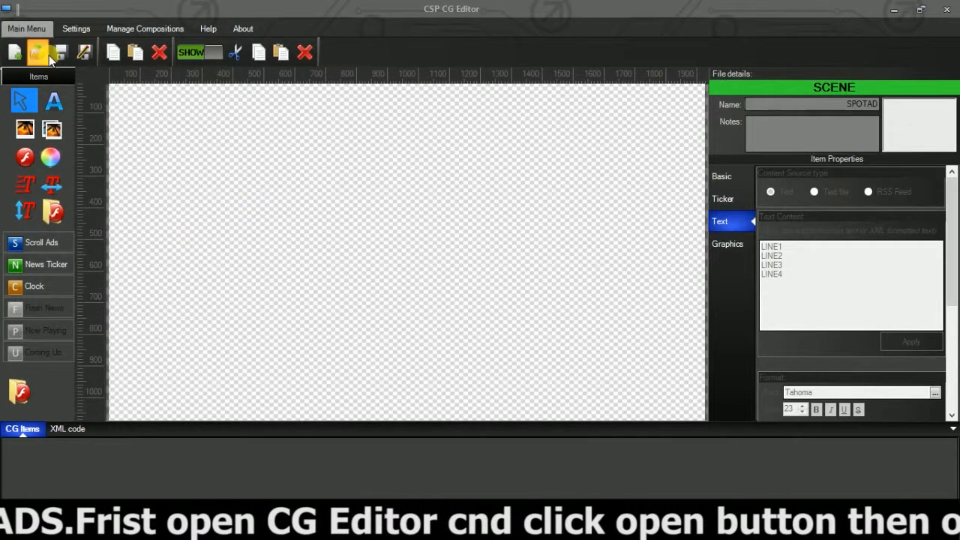
double_click(96, 146)
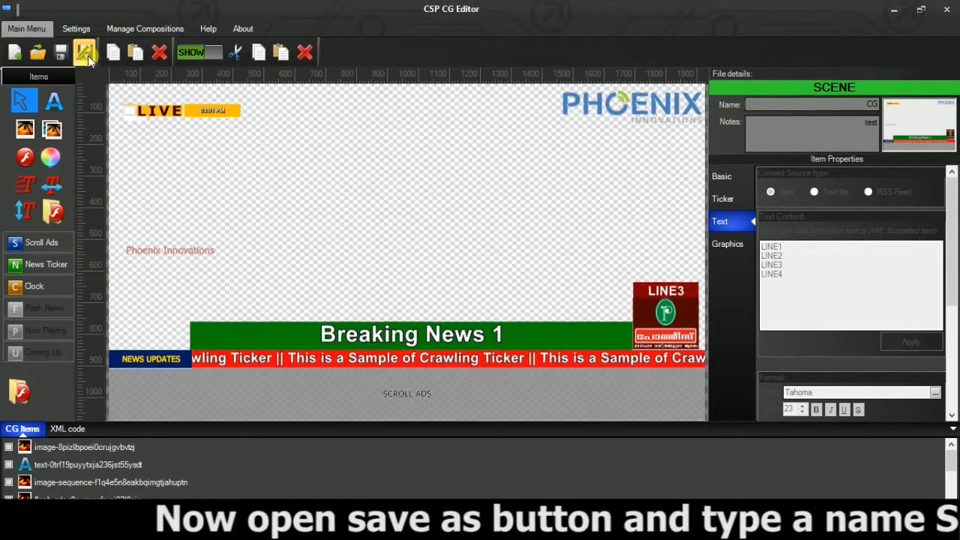
left_click(83, 54)
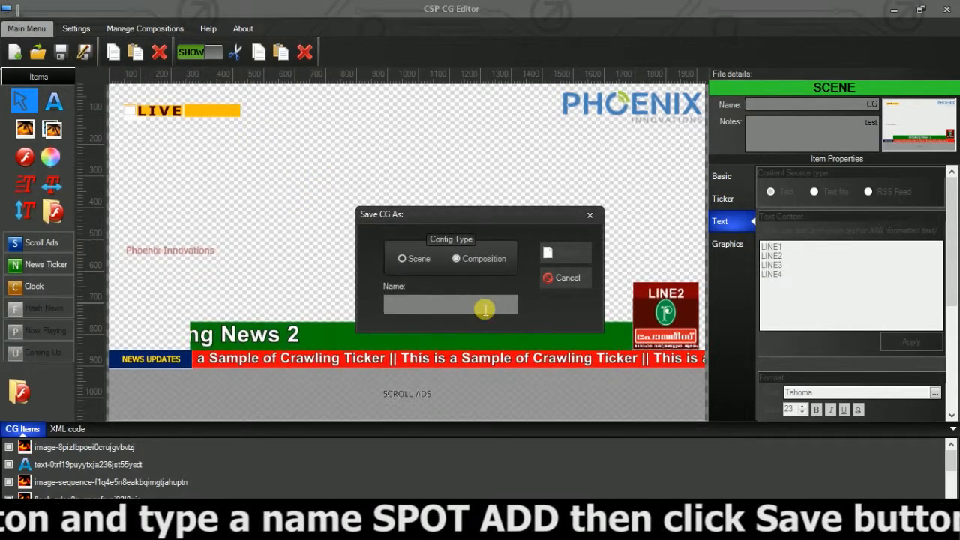
type("SPOTAD")
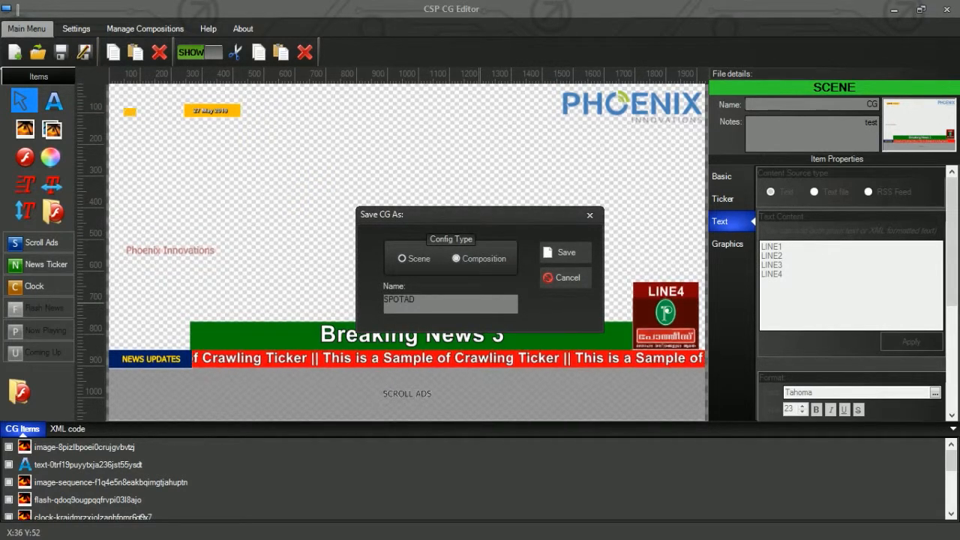
left_click(567, 253)
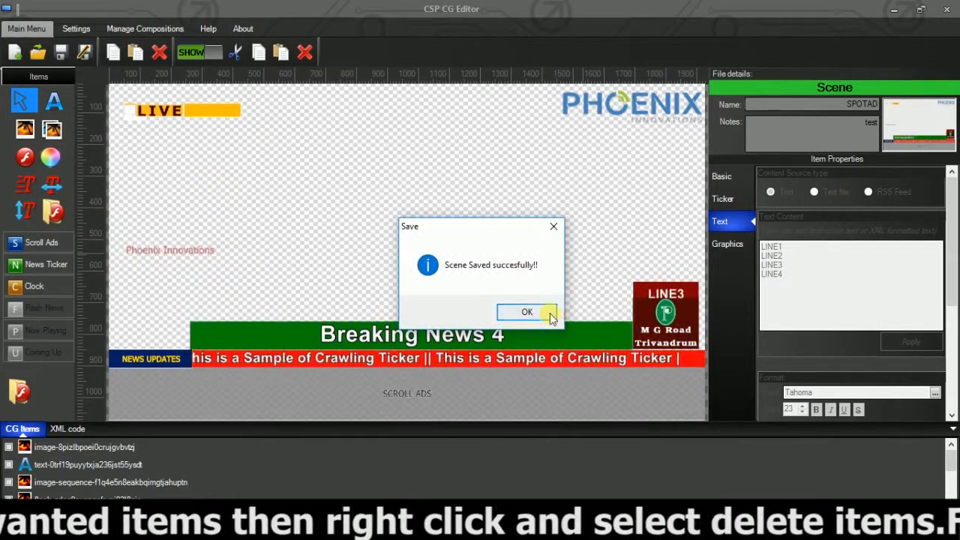
left_click(542, 313)
- Delete the vertical ticker box, the Breaking News ticker and the crawling ticker from the SPOTAD scene
right_click(673, 312)
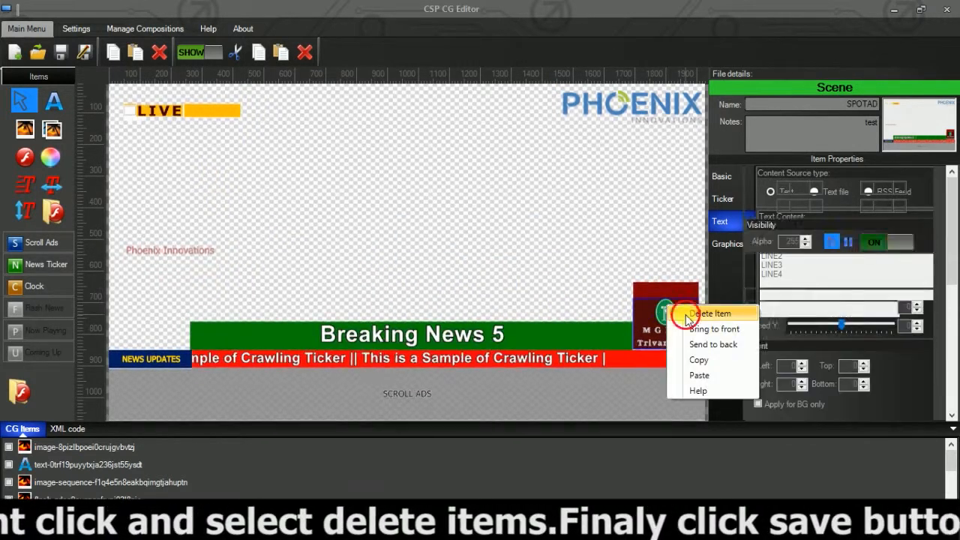
left_click(694, 315)
right_click(601, 335)
left_click(644, 348)
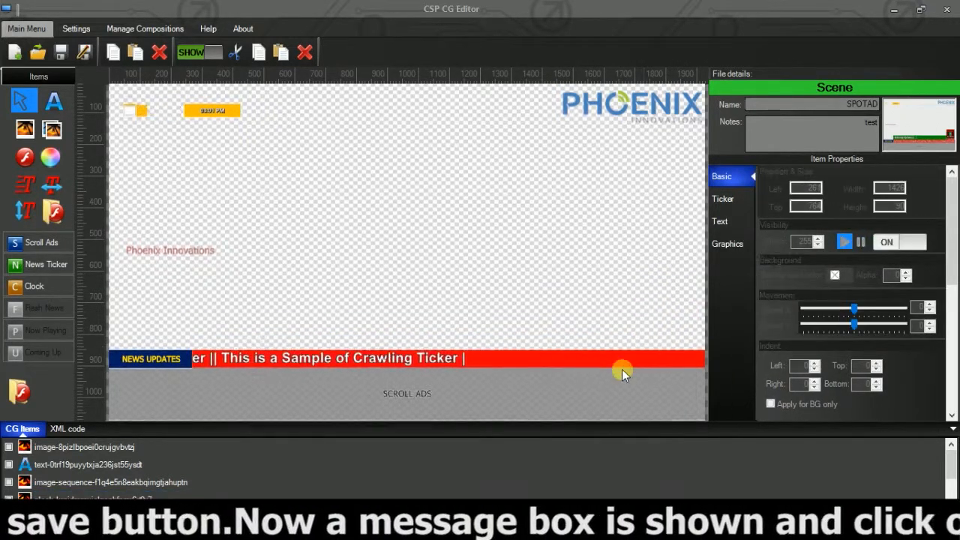
right_click(628, 369)
left_click(636, 370)
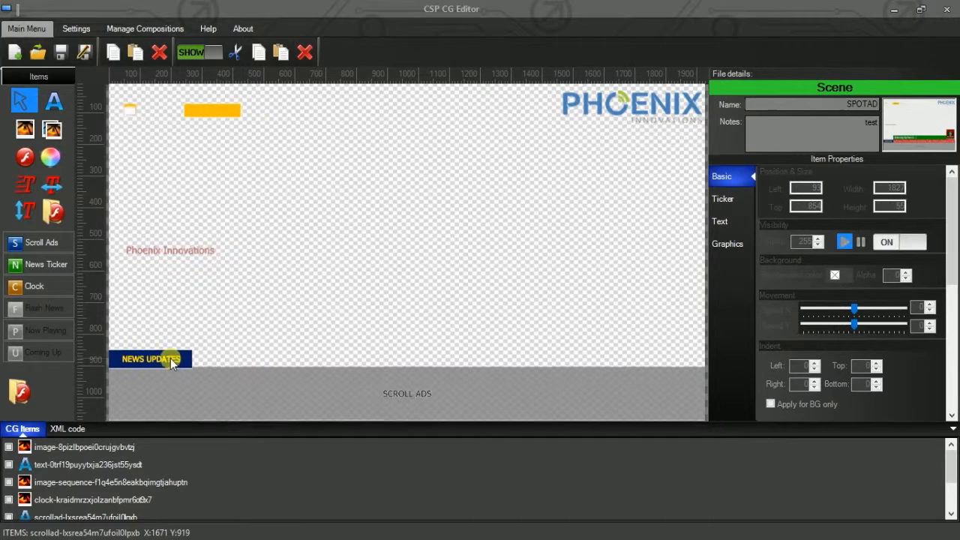
- Delete the NEWS UPDATES text, its blue background and the scroll ads area from the scene
right_click(187, 367)
left_click(196, 368)
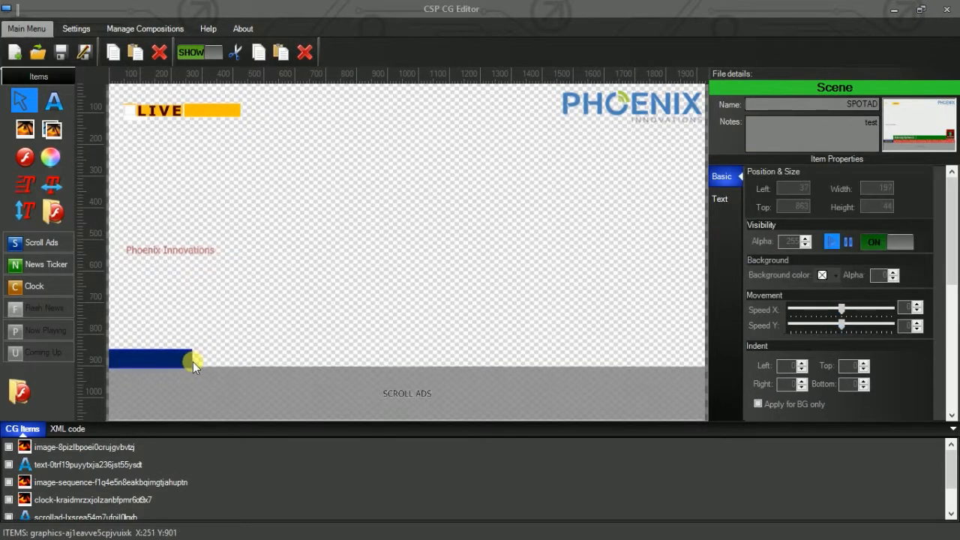
left_click(319, 396)
right_click(317, 392)
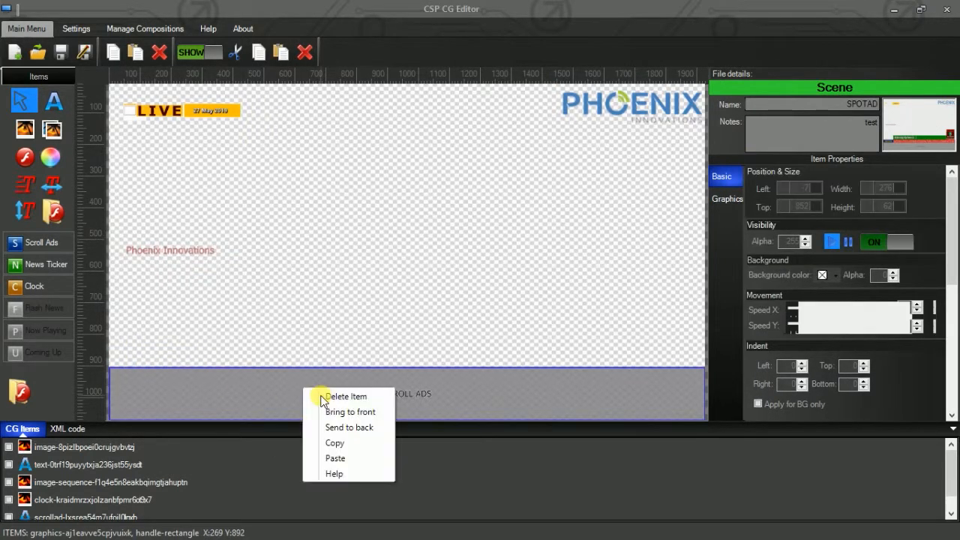
left_click(333, 396)
- Delete the clock and the LIVE image sequence, keeping the logo and Phoenix Innovations text, and save the scene
right_click(200, 255)
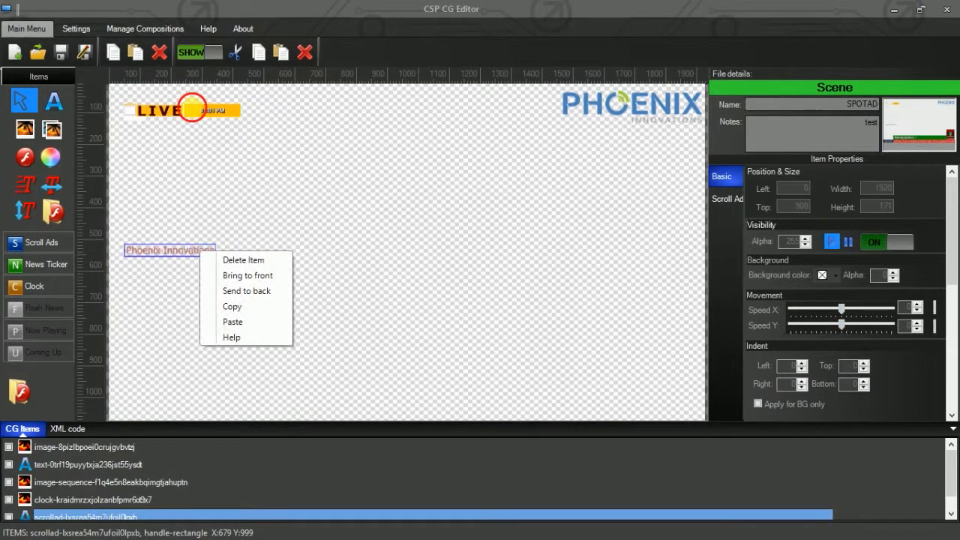
left_click(193, 110)
right_click(193, 109)
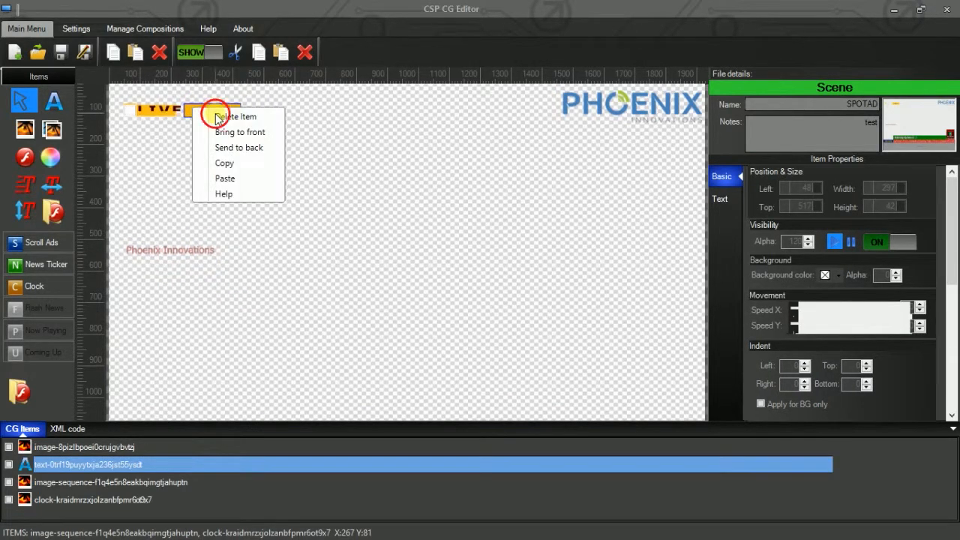
left_click(218, 117)
left_click(150, 107)
right_click(145, 110)
left_click(163, 118)
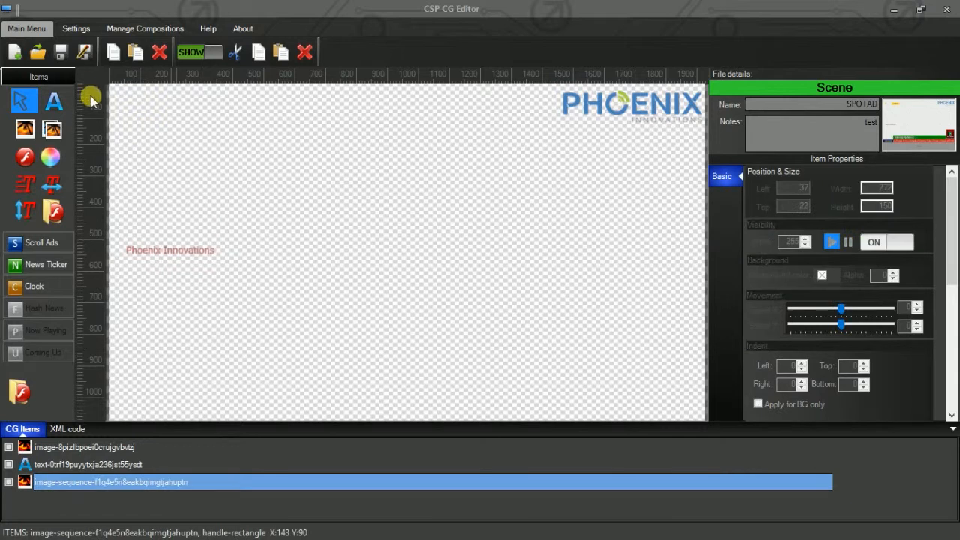
key("Delete")
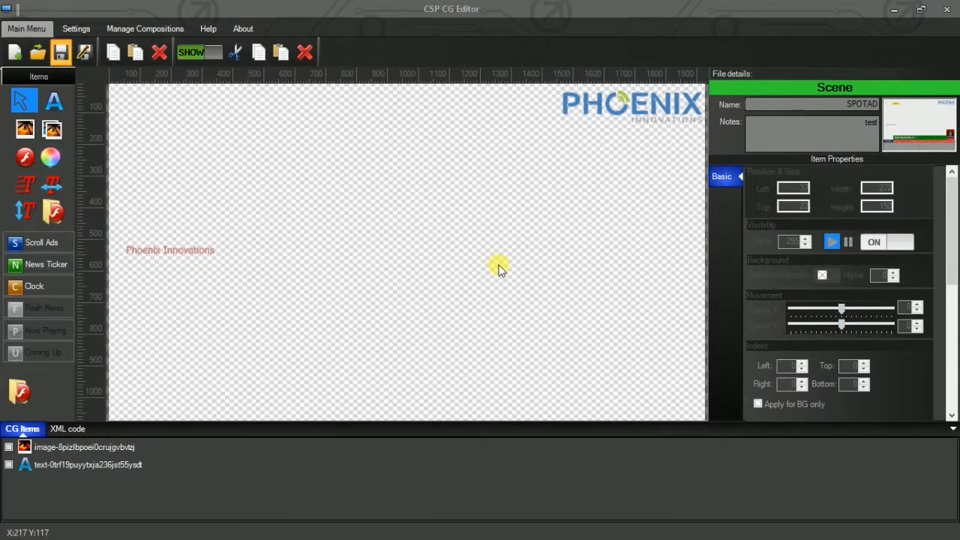
left_click(527, 311)
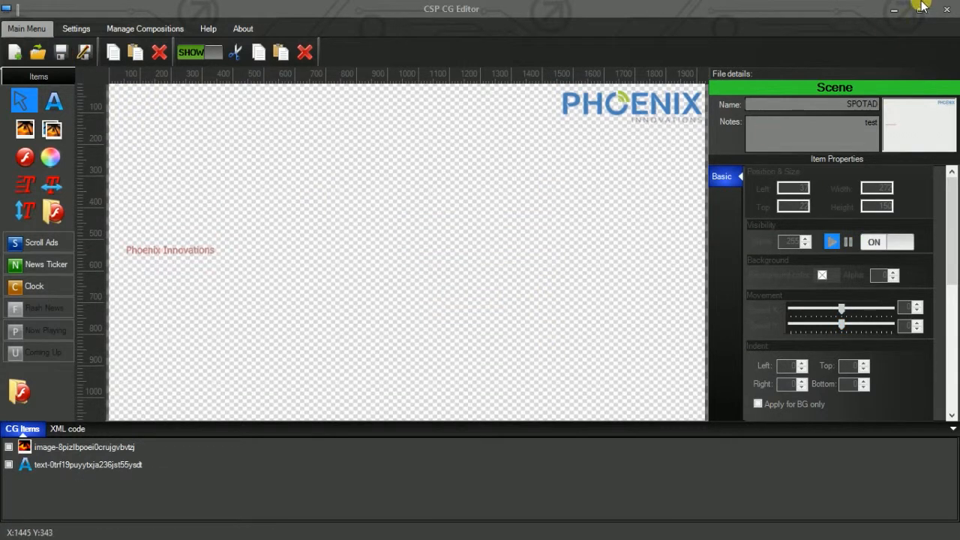
- In ChannelStudio Pro's Playlist Manager, create a new playlist named SPOTAD1 in the SPOT ADS category
left_click(897, 13)
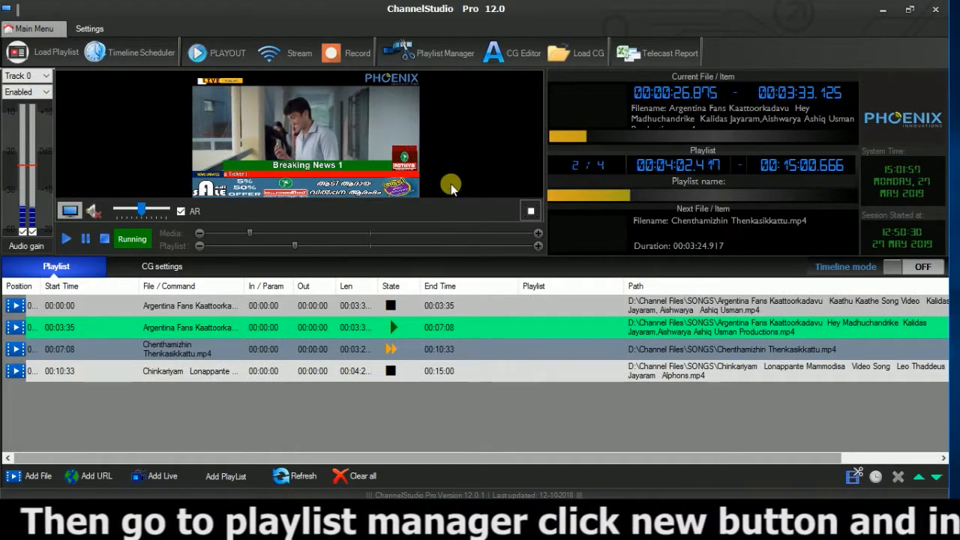
left_click(423, 57)
left_click(88, 59)
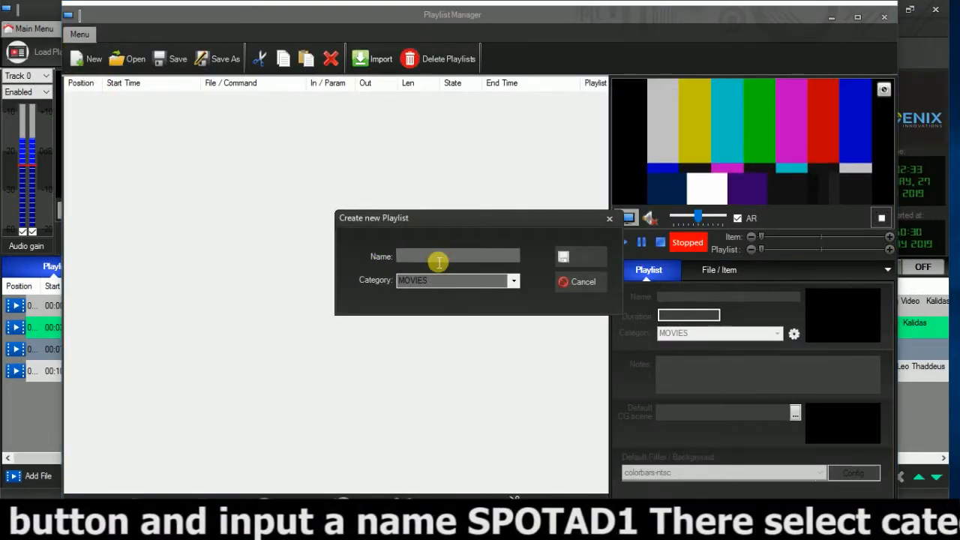
type("SPOTAD1")
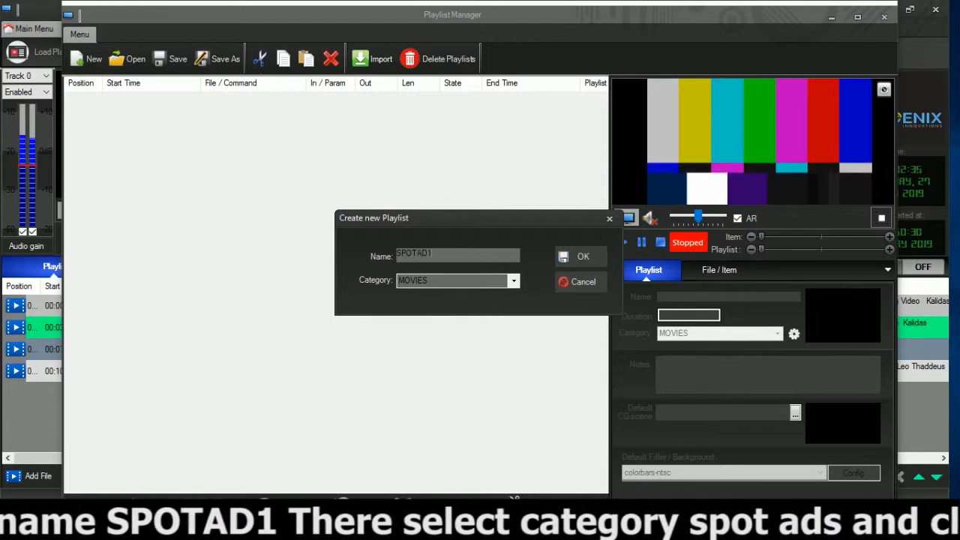
left_click(513, 282)
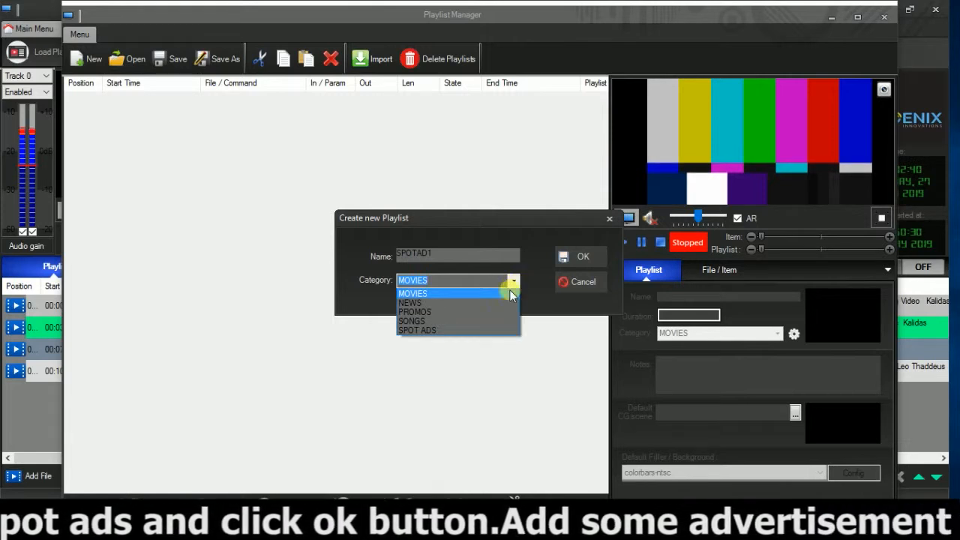
left_click(434, 334)
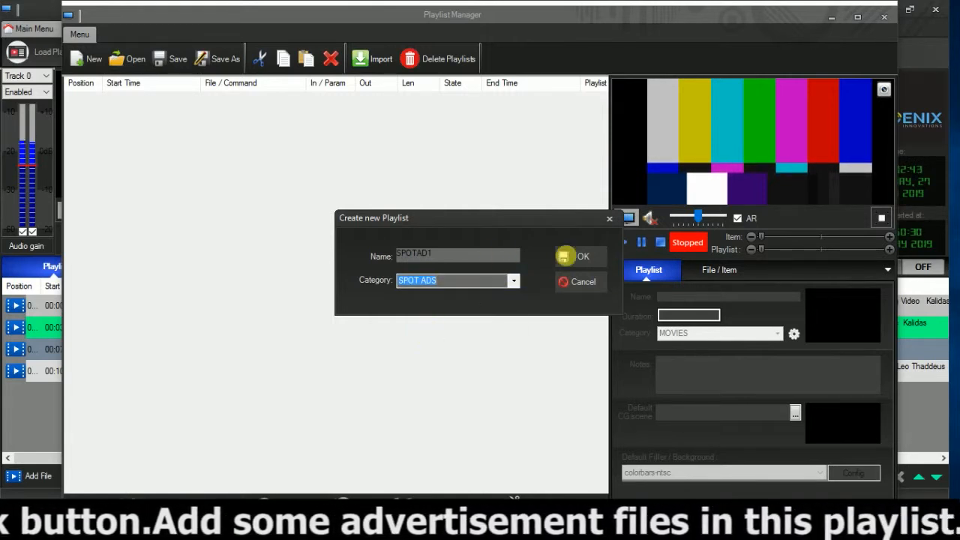
left_click(570, 255)
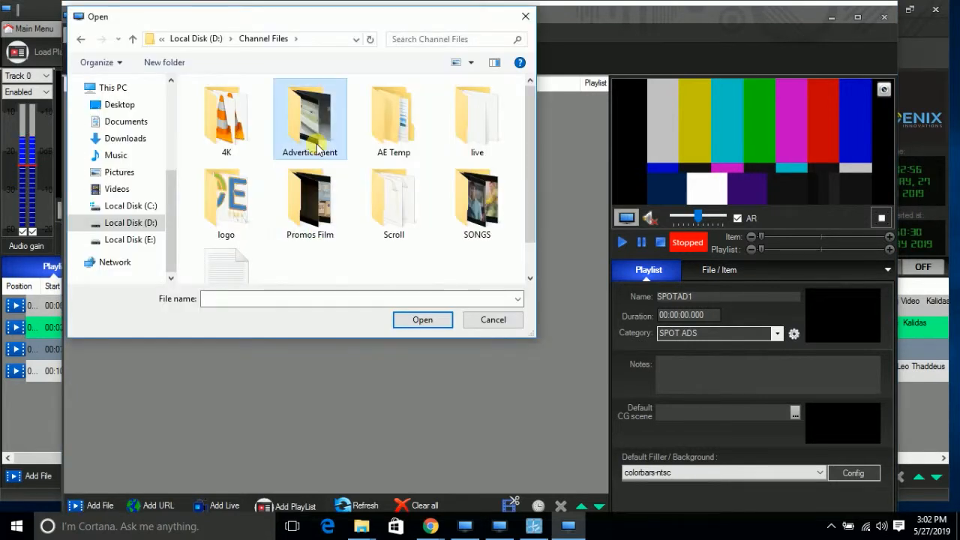
- Add the BYJUS, Fogg, KIT KAT and OLX videos from the Adverticement folder to the SPOTAD1 playlist
double_click(310, 120)
left_click(229, 116)
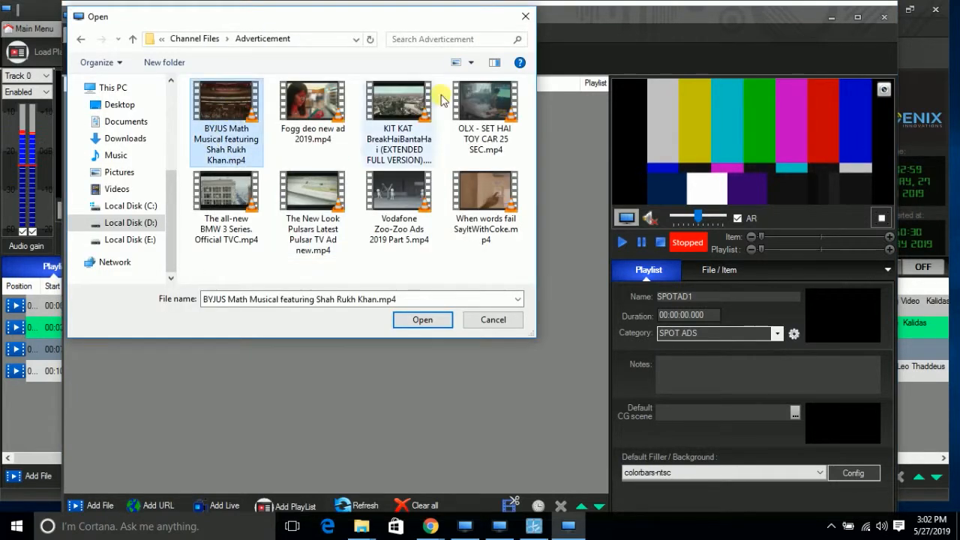
left_click(312, 105, "ctrl")
left_click(398, 105, "ctrl")
left_click(484, 105, "ctrl")
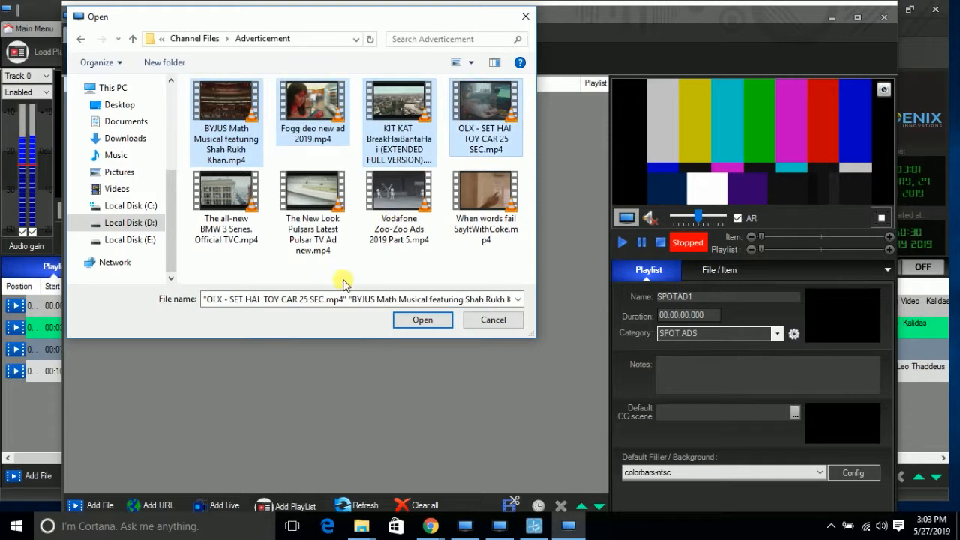
left_click(422, 320)
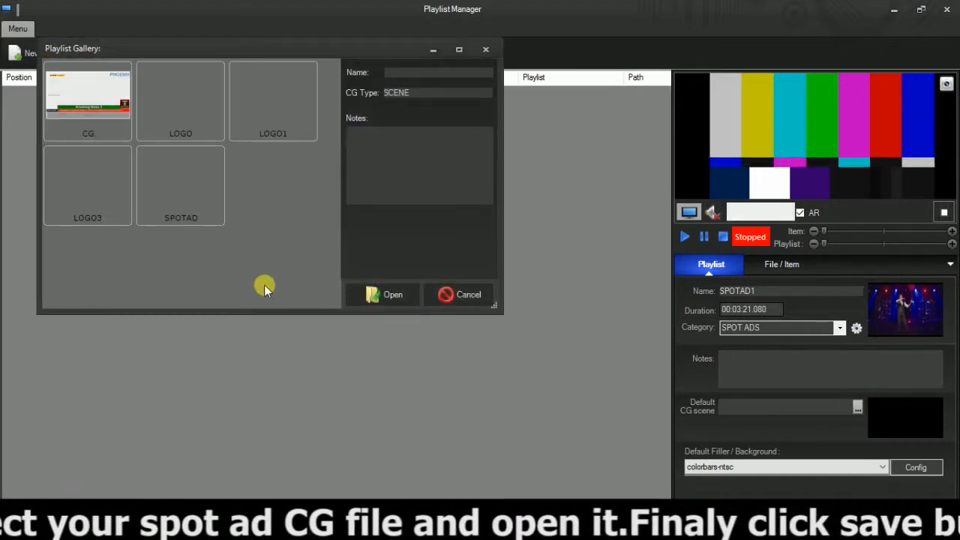
- Set the SPOTAD scene as the default CG scene of the SPOTAD1 playlist and save the playlist
double_click(174, 208)
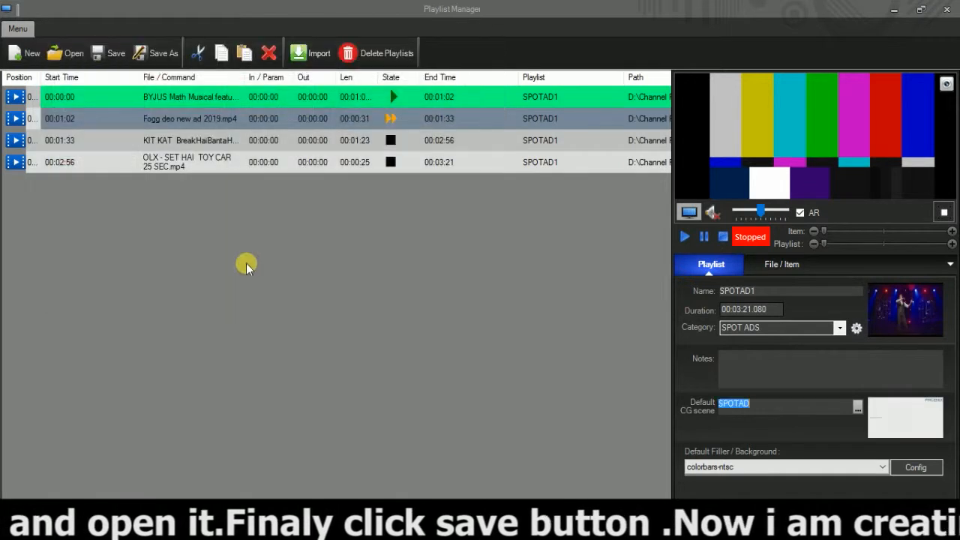
left_click(120, 54)
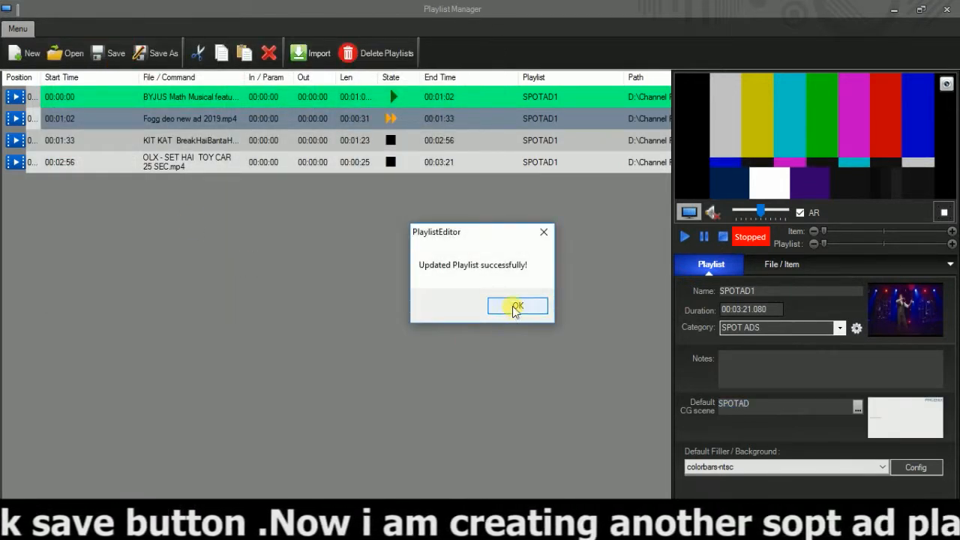
left_click(515, 304)
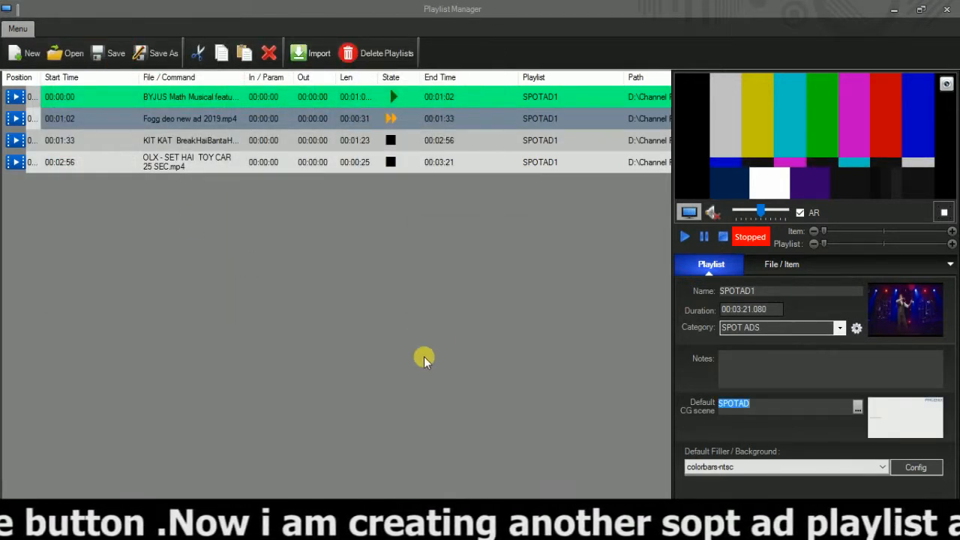
- Create a SPOT ADS playlist named SPOTAD2 and add the BMW, Pulsar, Vodafone and Coke videos from the Adverticement folder
left_click(27, 51)
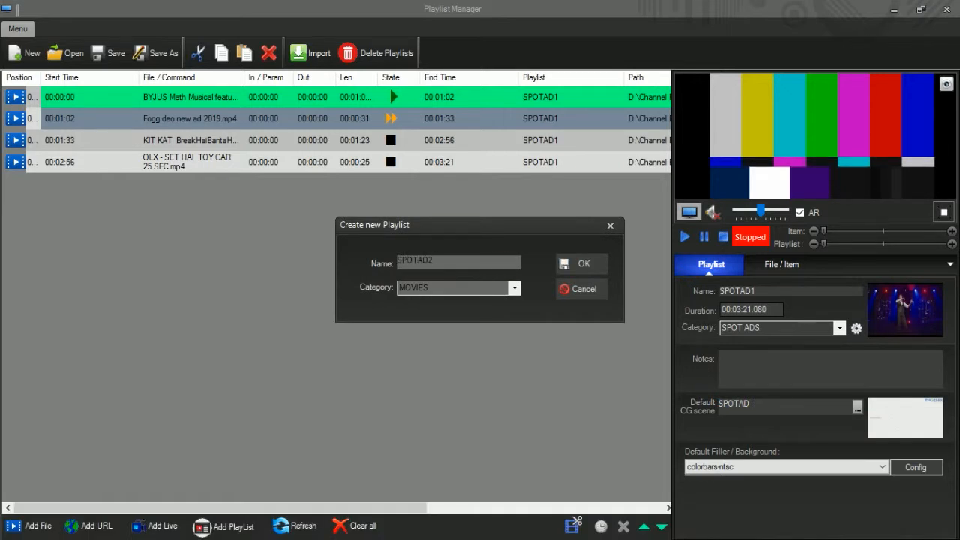
left_click(564, 267)
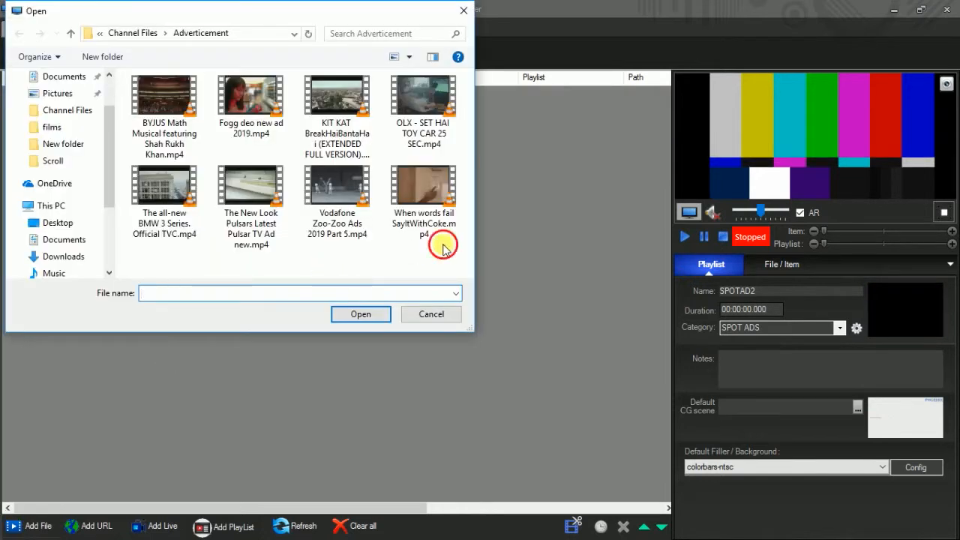
left_click_drag(444, 245, 184, 198)
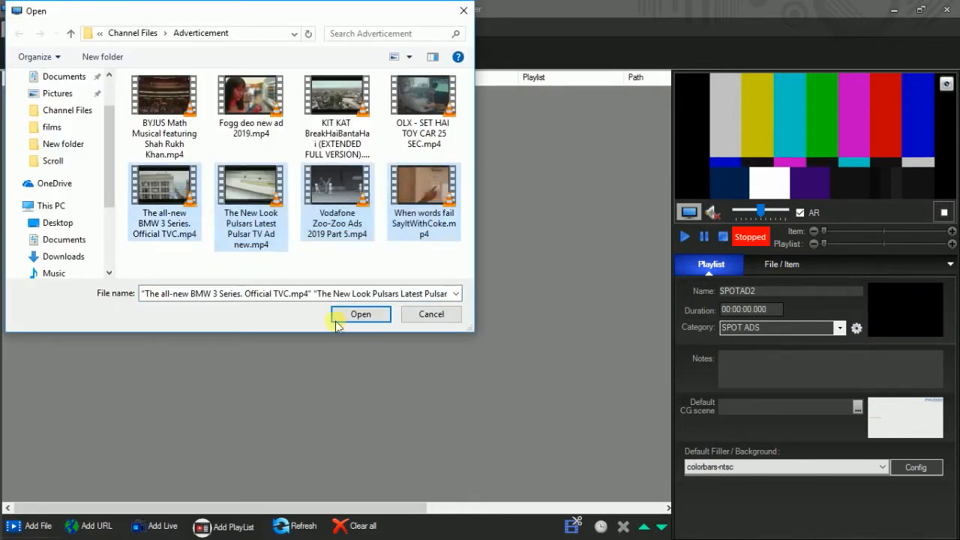
left_click(358, 315)
- Assign the SPOTAD scene as the default CG scene of the SPOTAD2 playlist and save it
left_click(857, 407)
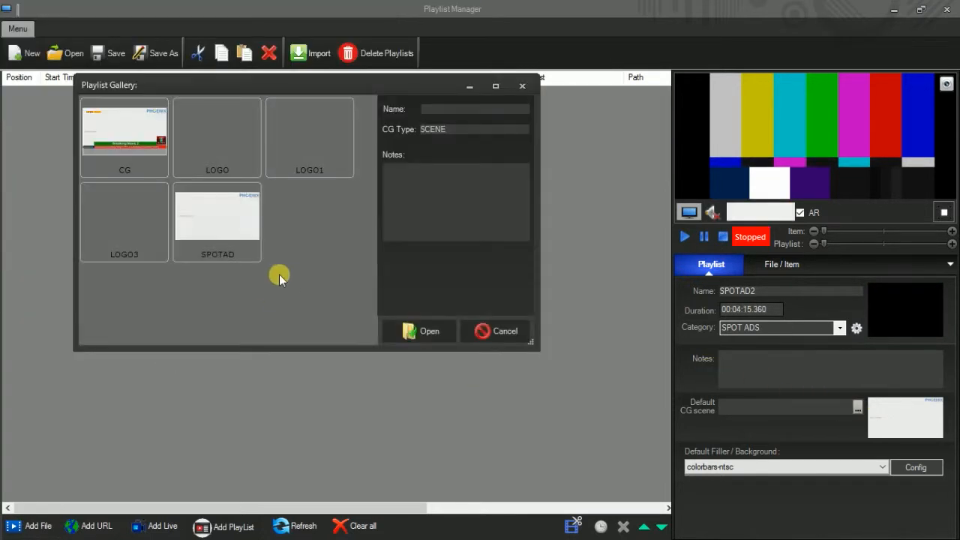
left_click(418, 333)
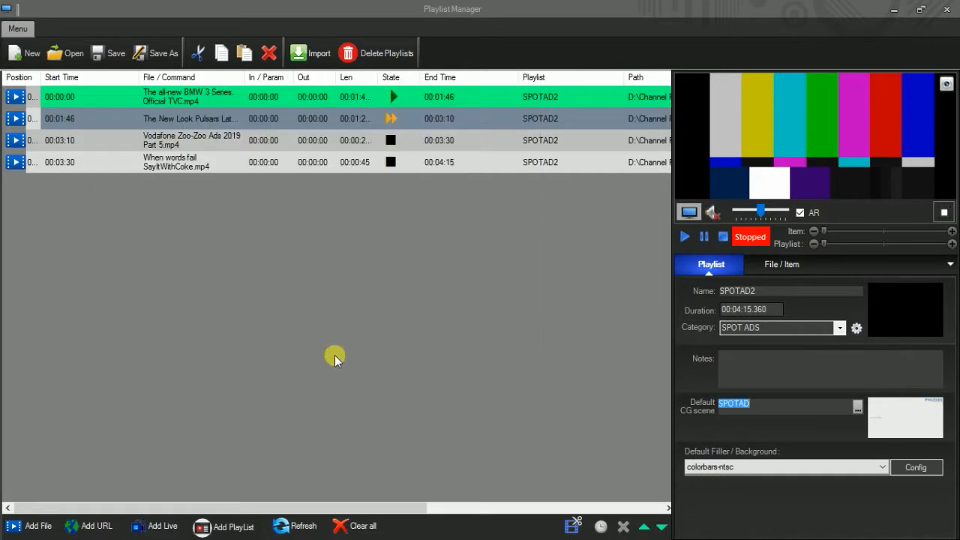
left_click(123, 66)
key("Return")
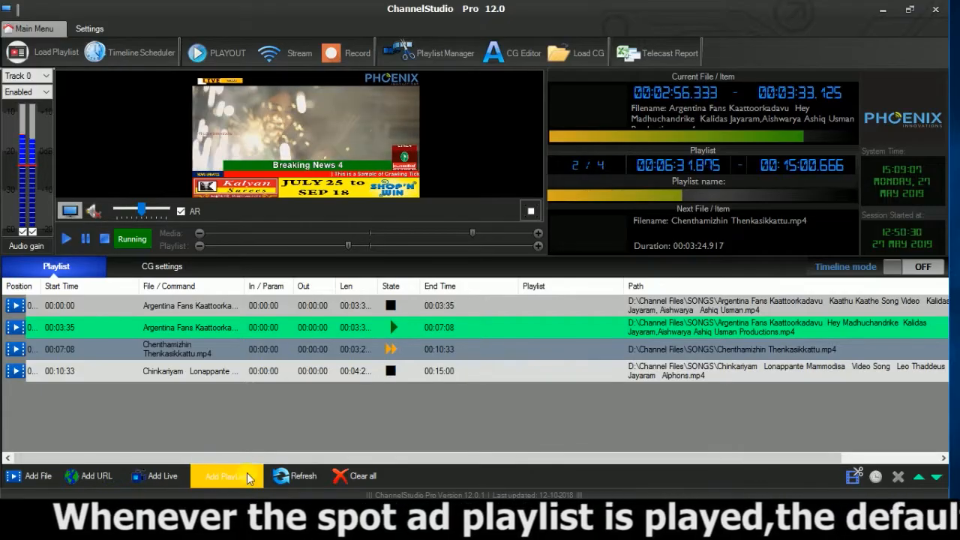
- Add the SPOTAD1 playlist to the channel playlist as a single item
left_click(248, 475)
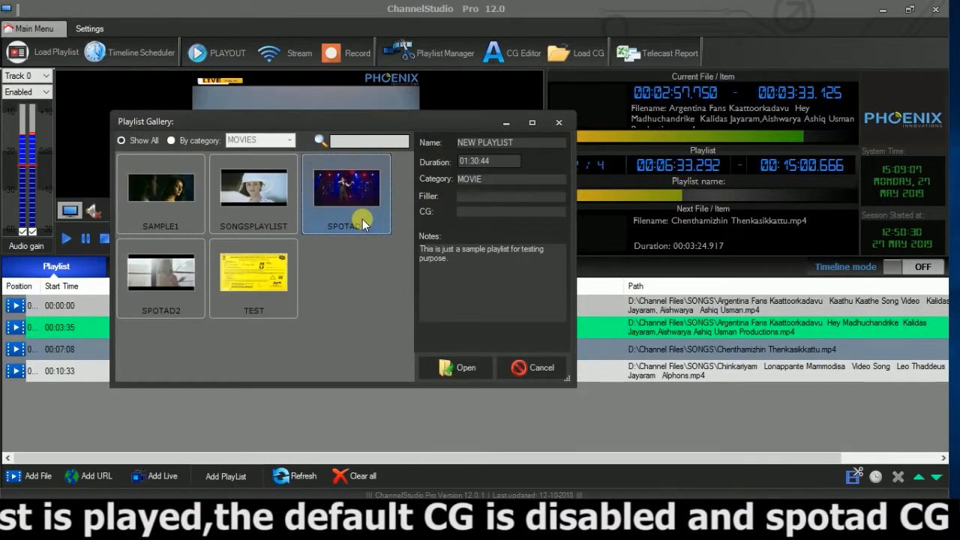
left_click(450, 368)
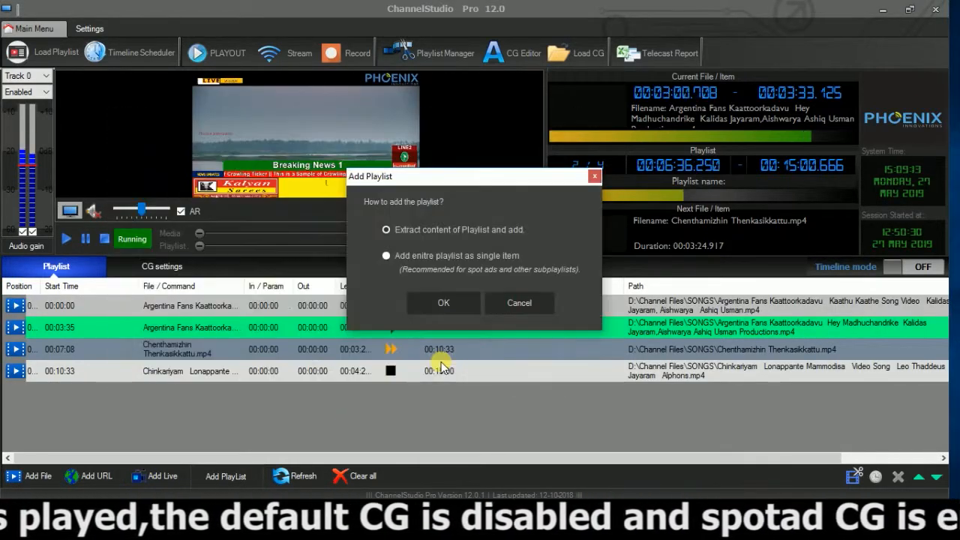
left_click(450, 256)
left_click(443, 302)
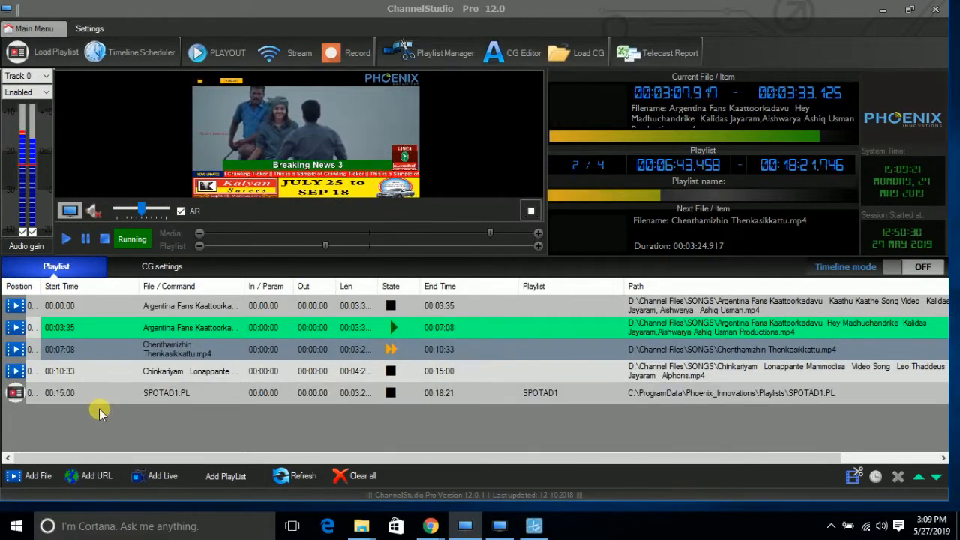
- Play the SPOTAD1.PL item and check its CG output in full-screen preview
double_click(147, 388)
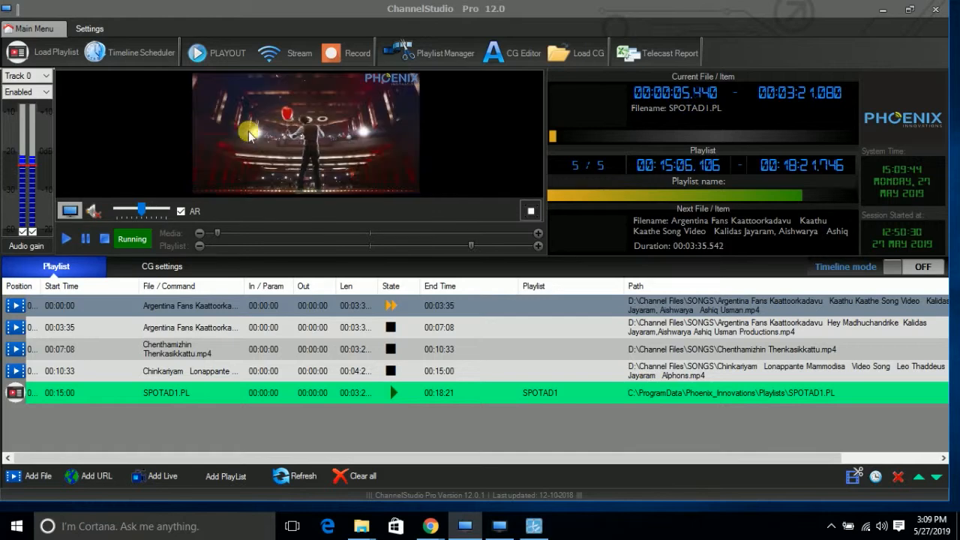
left_click(530, 210)
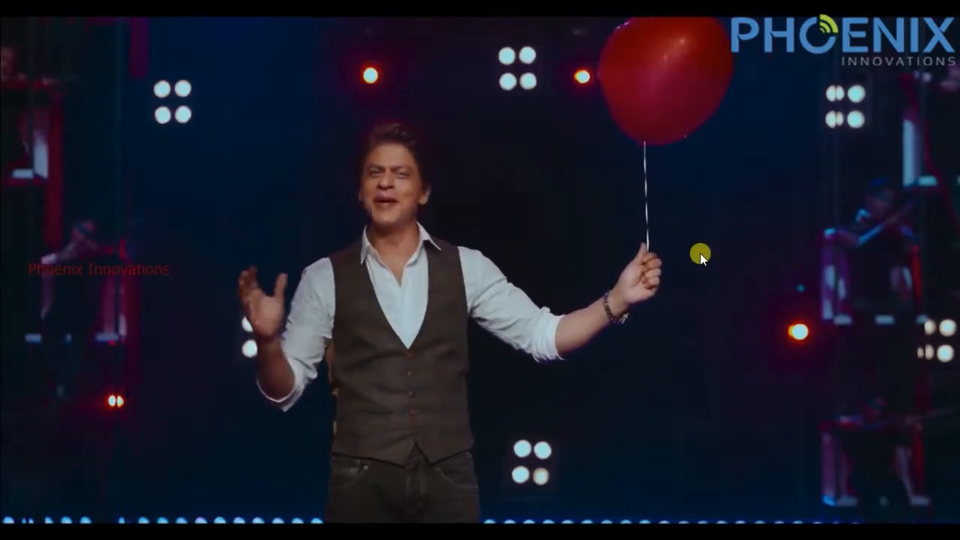
key("Escape")
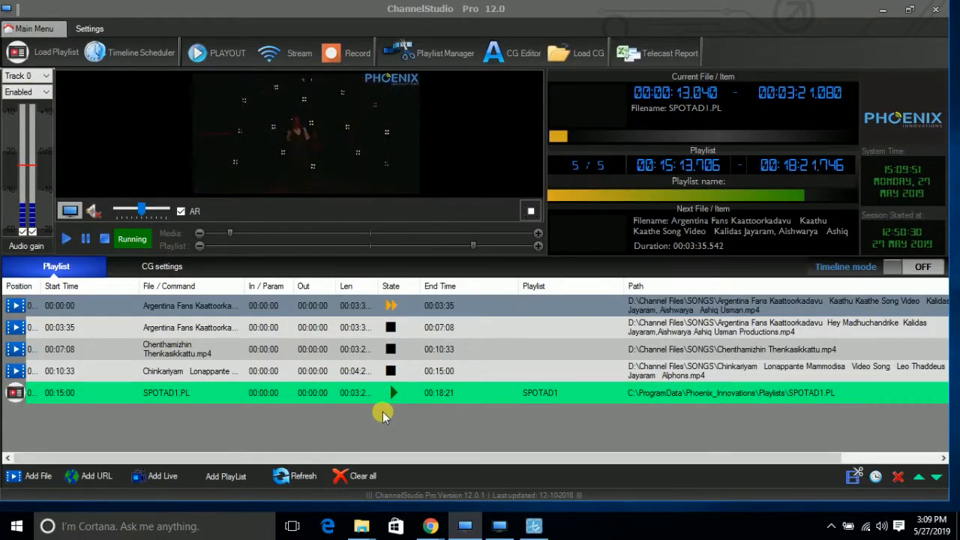
- Add the SPOTAD2 playlist to the channel playlist by extracting its content into separate items
left_click(247, 471)
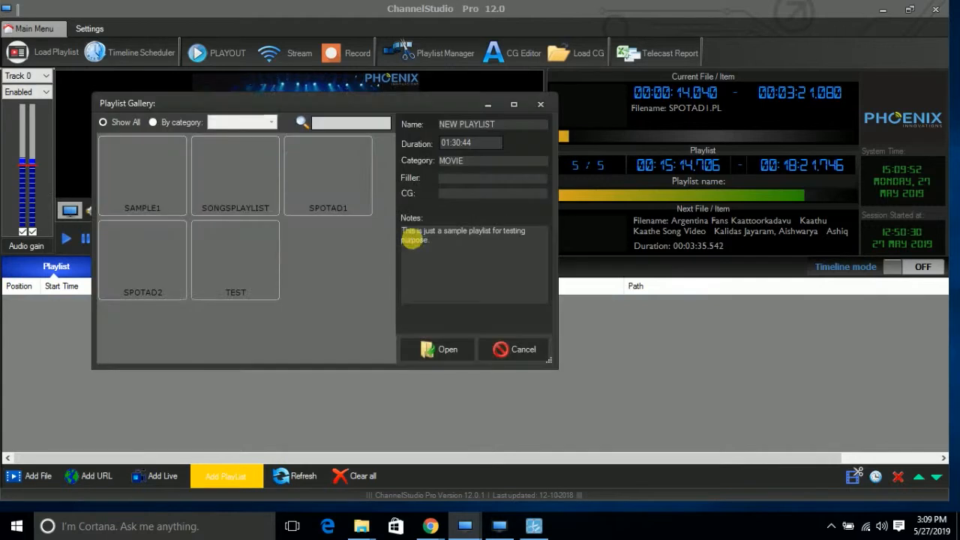
double_click(156, 279)
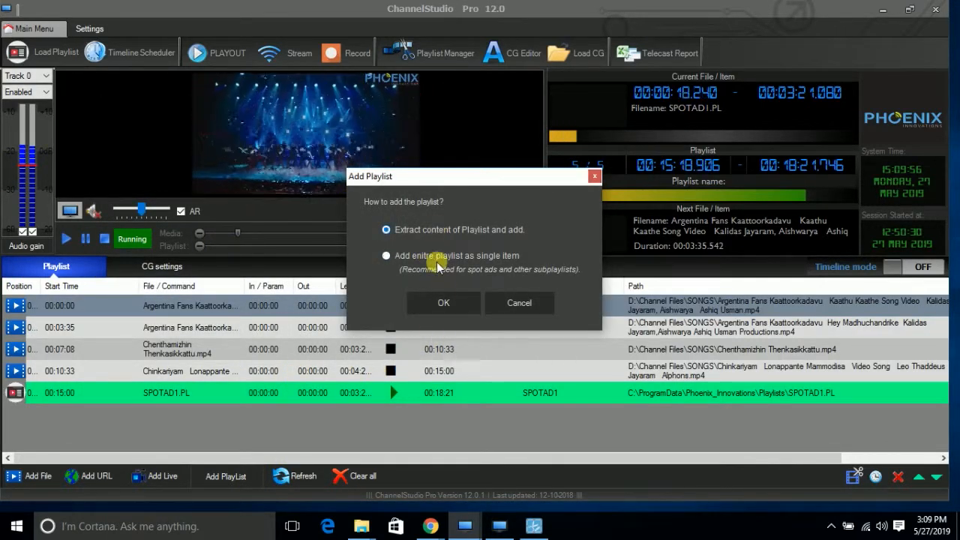
left_click(444, 303)
scroll(188, 401, "down", 1)
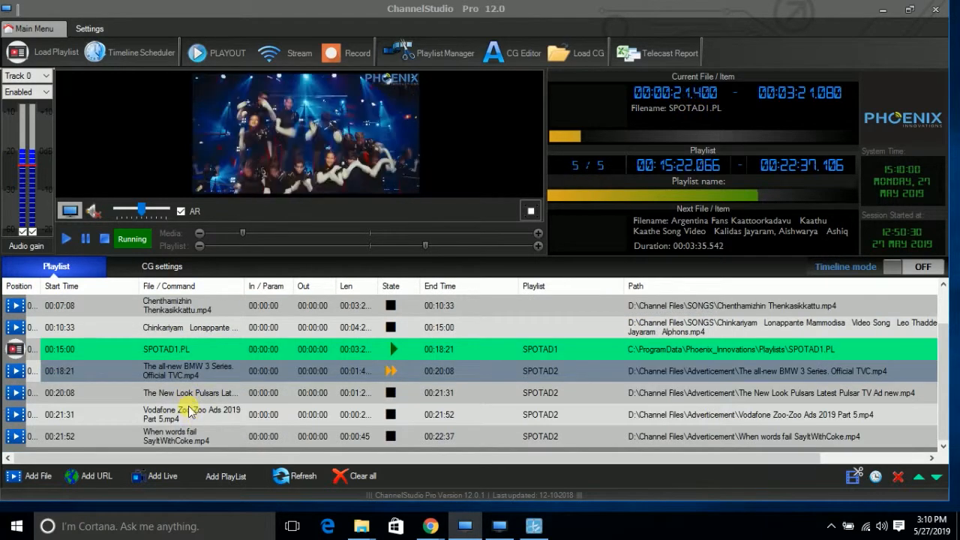
- Play the BMW 3 Series ad from SPOTAD2 and check its output in full-screen preview
left_click(15, 371)
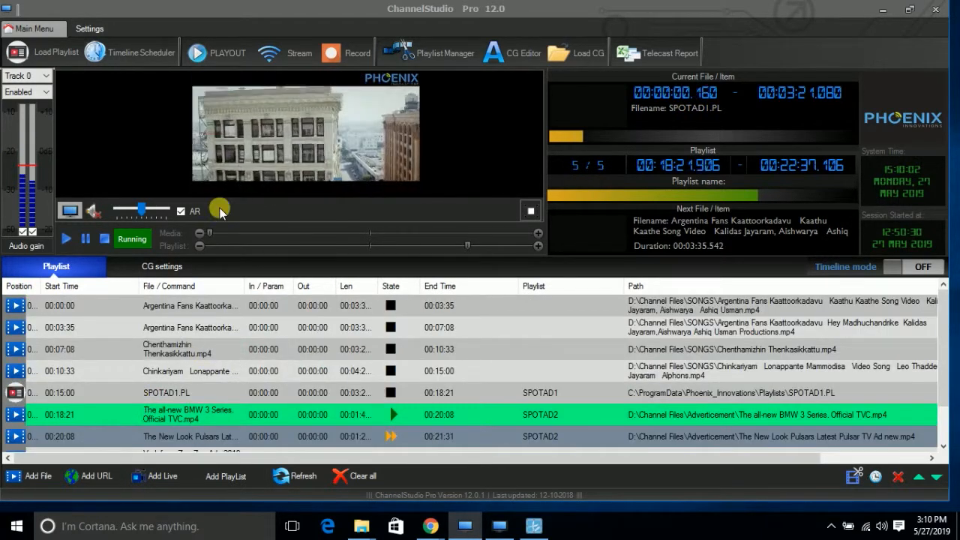
left_click(531, 208)
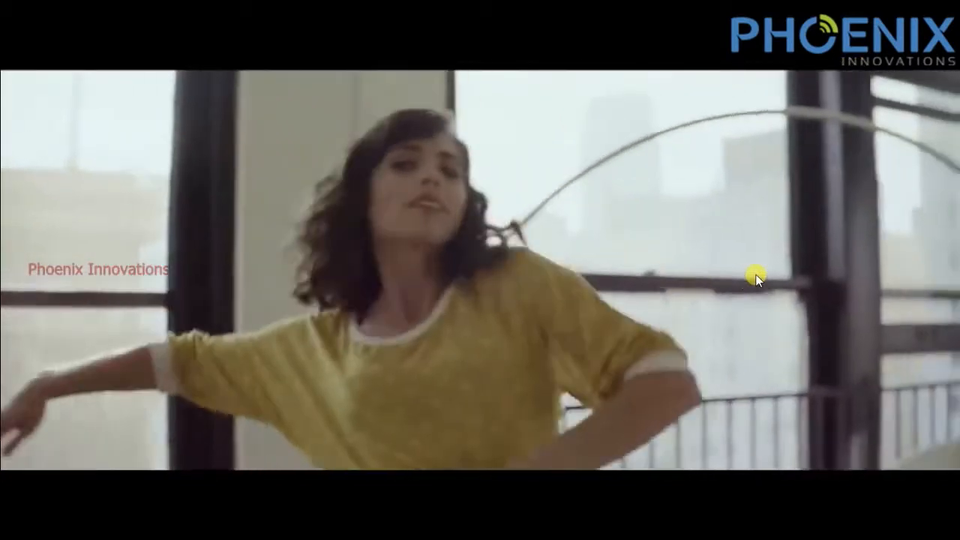
key("Escape")
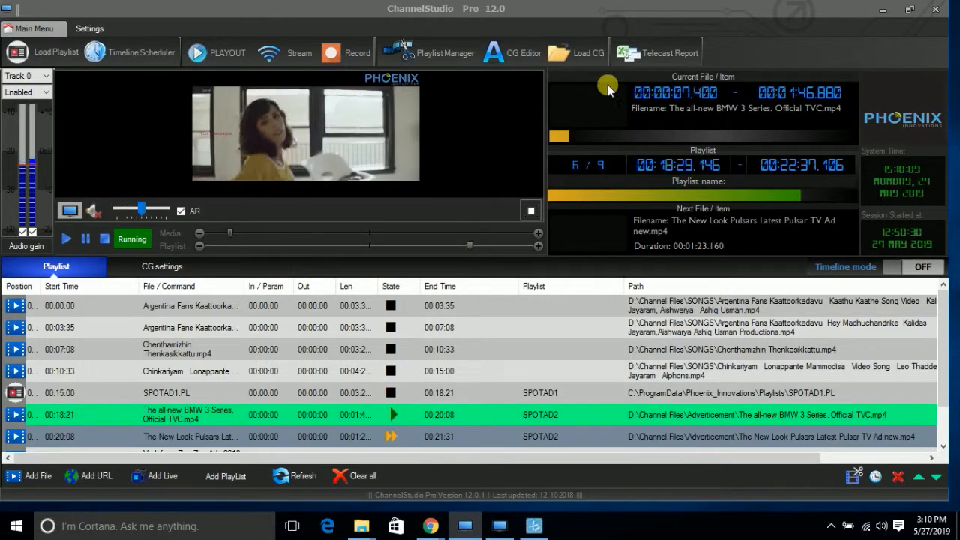
- Create a new playlist named SONGS1 with the SONGS category in the Playlist Manager
left_click(445, 53)
left_click(24, 53)
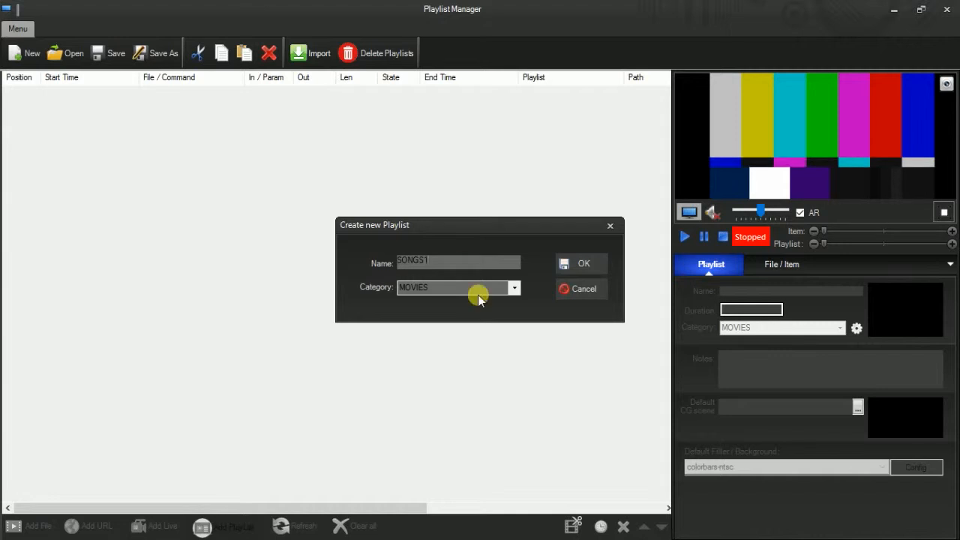
left_click(514, 287)
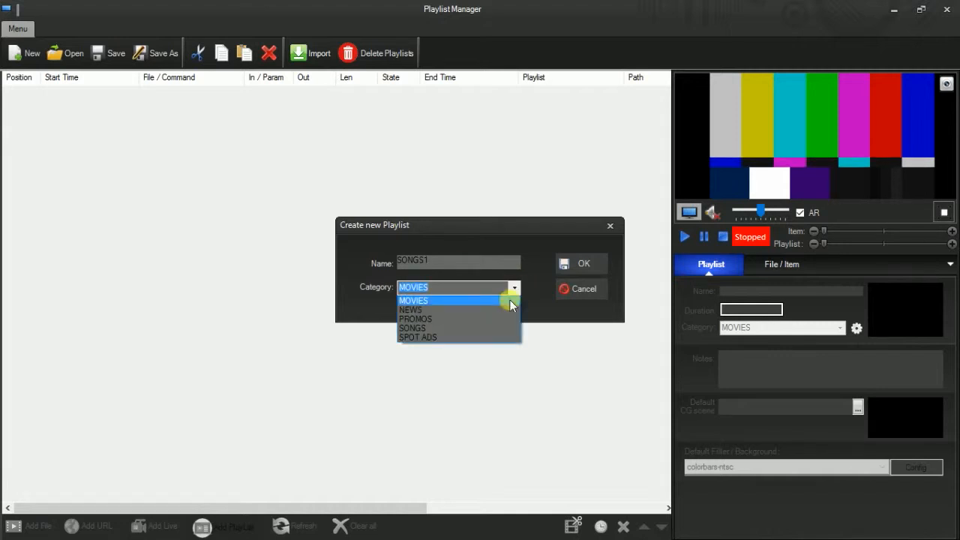
left_click(448, 330)
left_click(561, 267)
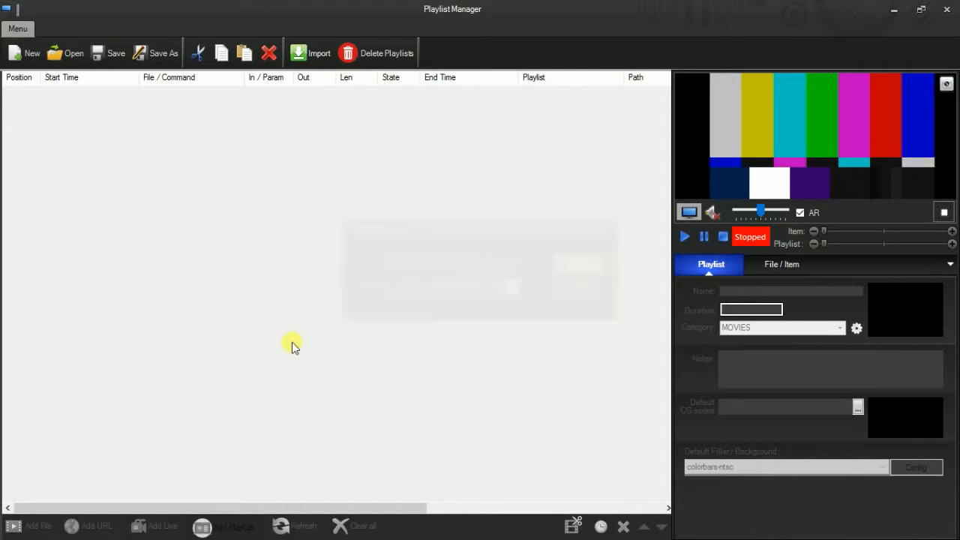
- Add the song videos from 9 (Nine) - Akale through Kalakaanji Vaarikuzhiyile Kolapadhakam to the SONGS1 playlist
left_click(30, 525)
scroll(389, 189, "down", 2)
left_click(425, 217, "ctrl")
left_click(360, 314)
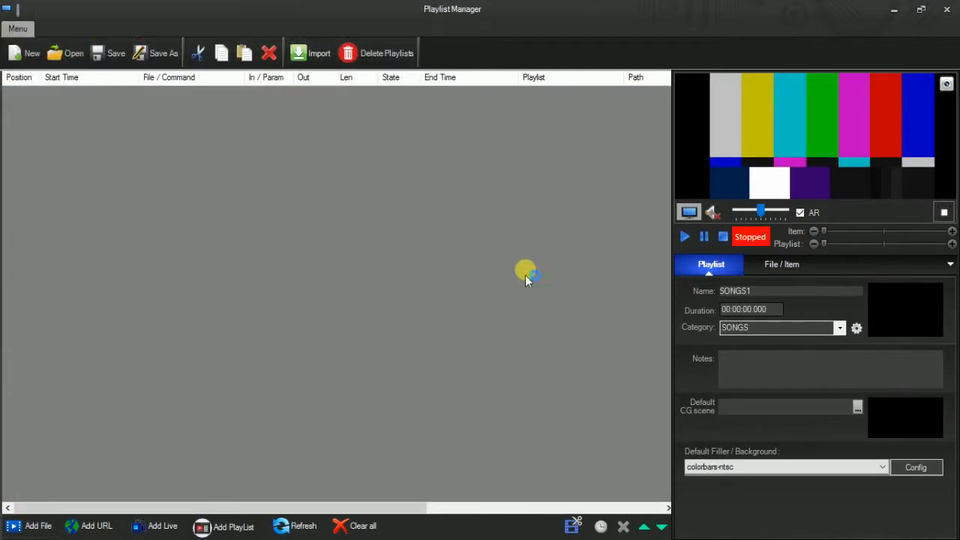
- Insert the SPOTAD1 playlist as a single item before the third song of SONGS1
left_click_drag(150, 141, 130, 143)
left_click(225, 518)
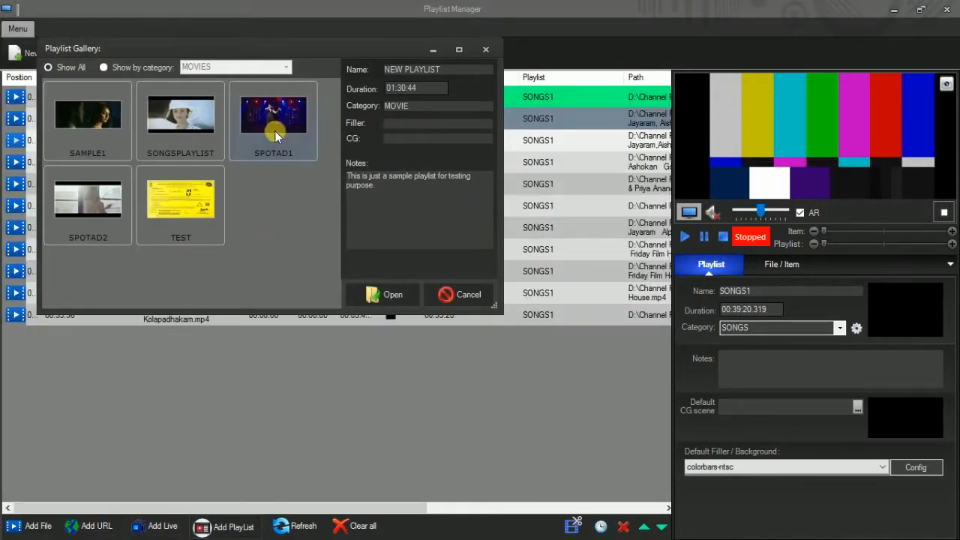
left_click(384, 294)
left_click(442, 274)
left_click(441, 322)
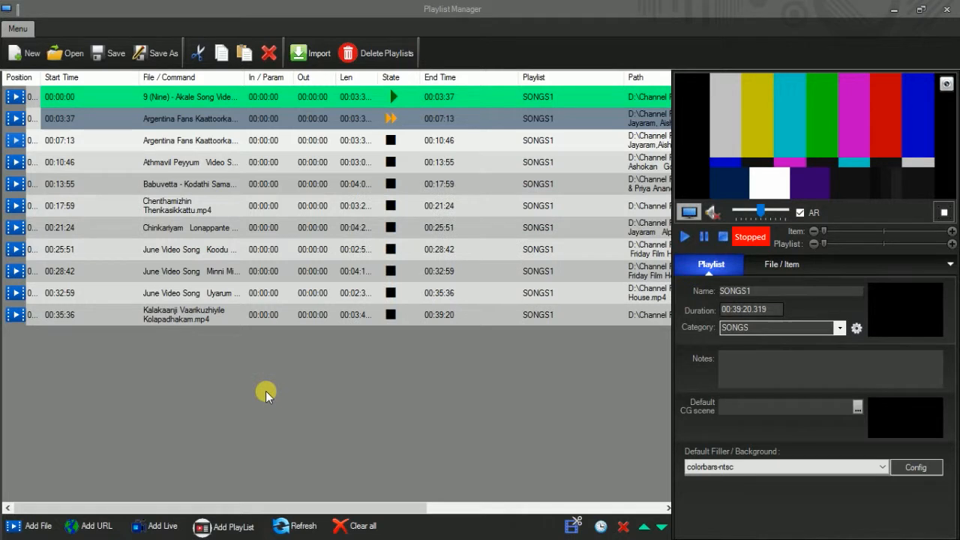
- Insert the SPOTAD2 playlist as a single item before the Babuvetta song
left_click(155, 191)
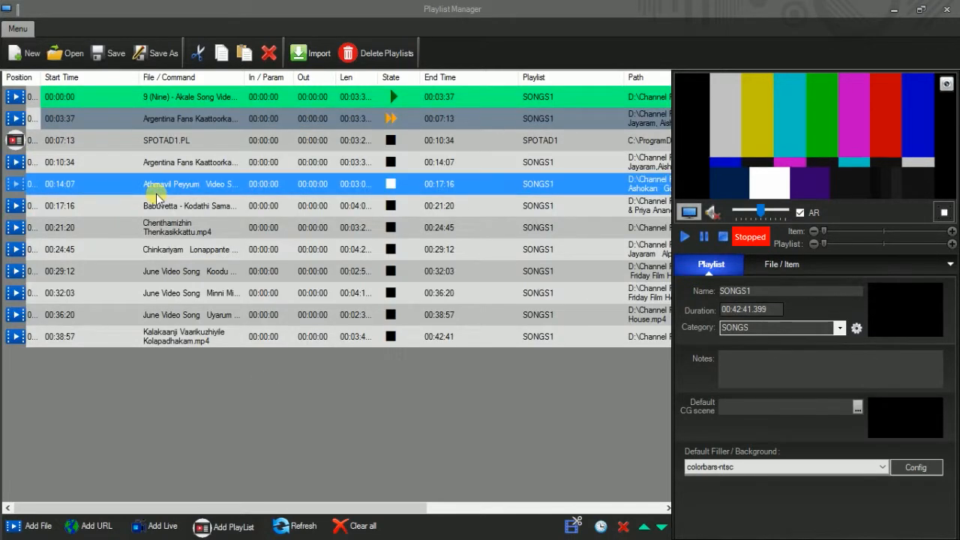
left_click(156, 201)
left_click(225, 525)
left_click(112, 275)
left_click(439, 329)
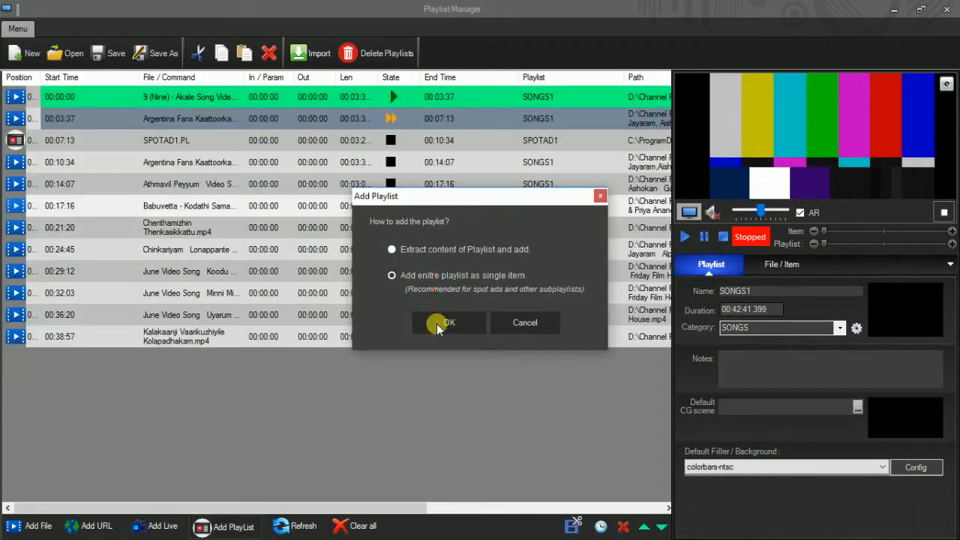
left_click(441, 324)
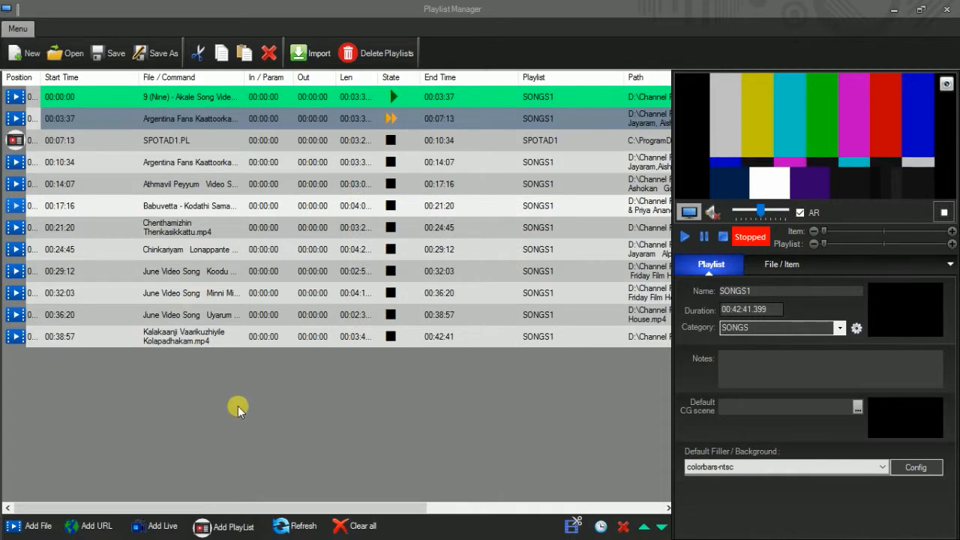
- Copy the SPOTAD1.PL item and paste it before the Chinkariyam song
left_click(82, 143)
right_click(84, 150)
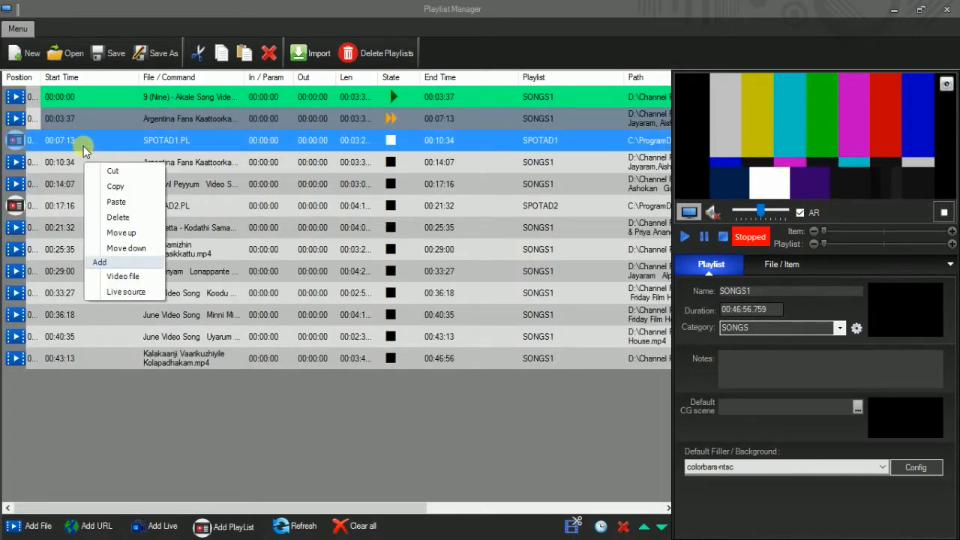
left_click(94, 270)
right_click(95, 273)
left_click(113, 323)
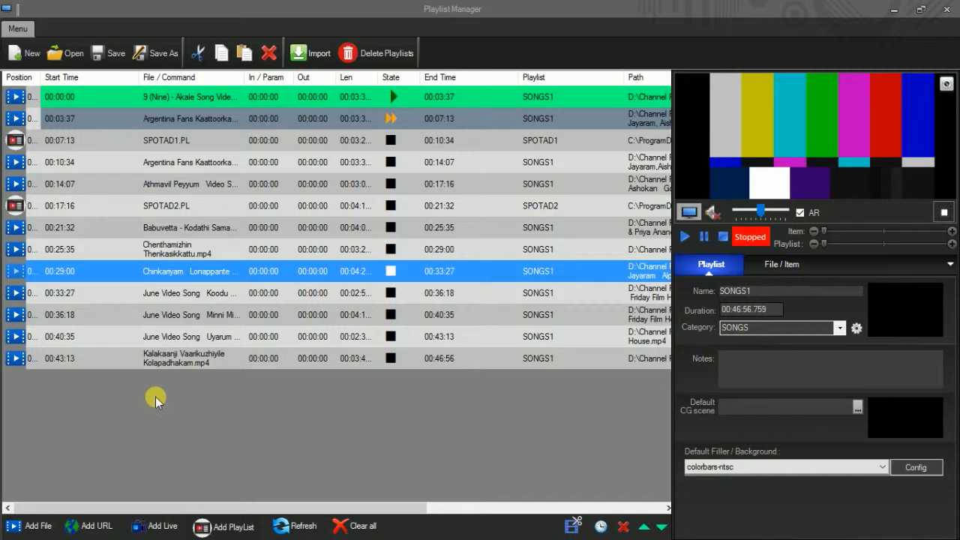
- Copy the SPOTAD2.PL item and paste it before the June Minni Minni song
right_click(111, 213)
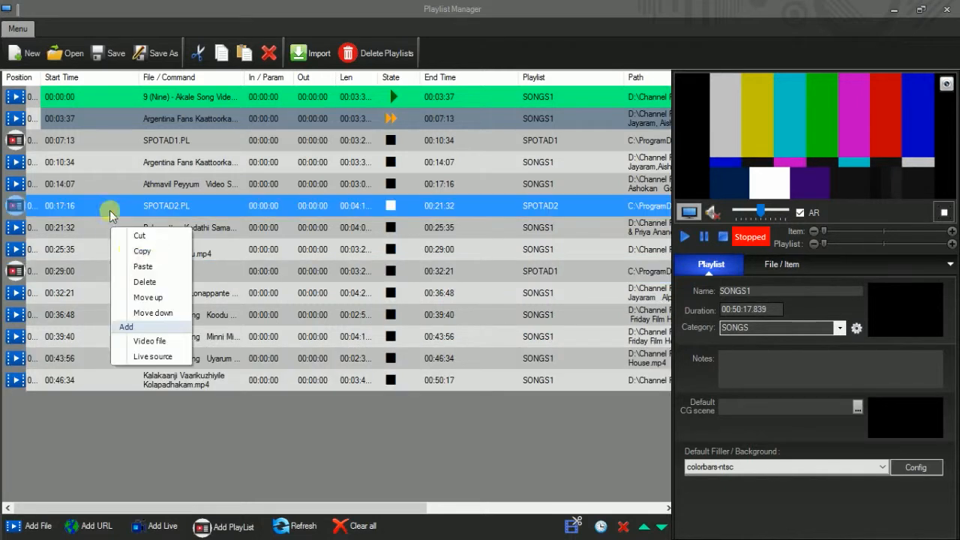
left_click(137, 255)
left_click(97, 337)
right_click(98, 339)
left_click(133, 393)
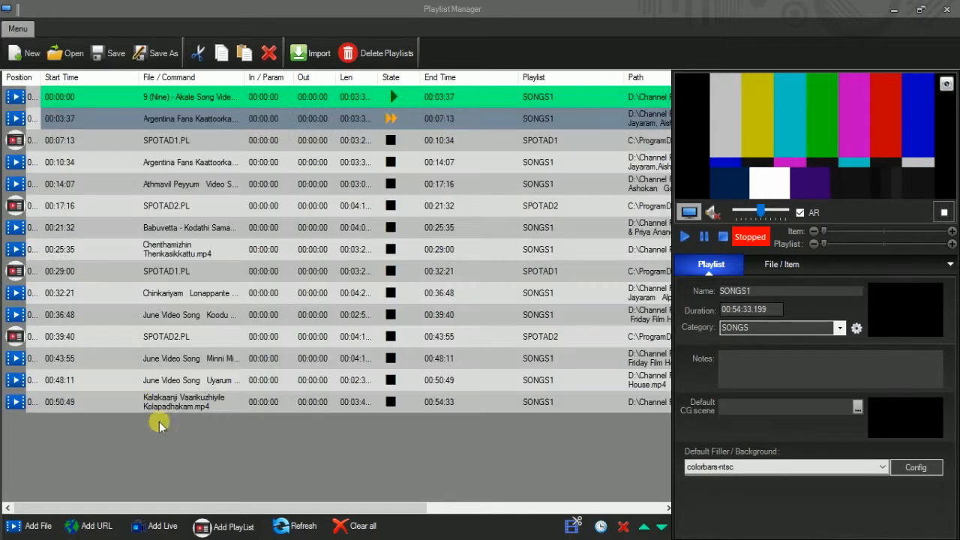
- Delete the Kalakaanji song at the end of SONGS1, then save the playlist and minimize the Playlist Manager
left_click(127, 406)
right_click(128, 406)
left_click(154, 339)
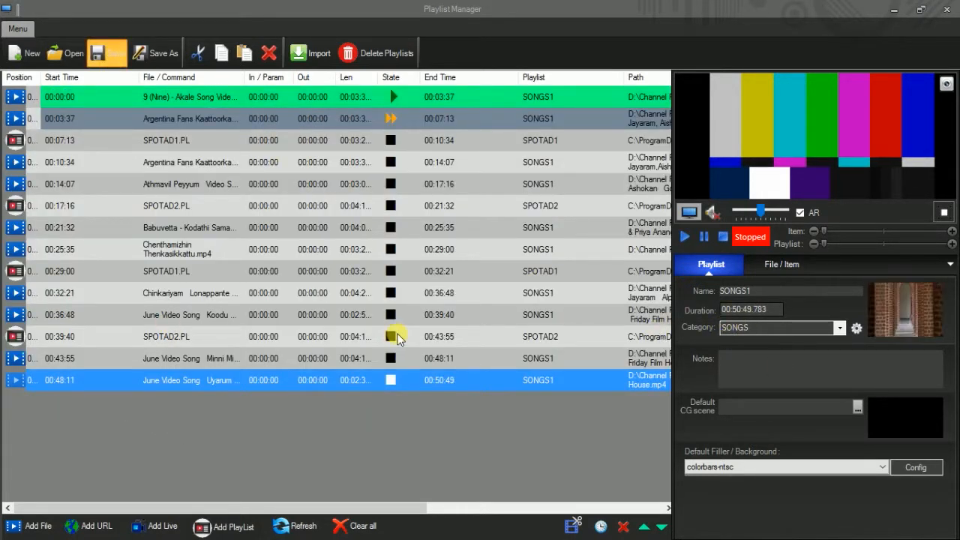
left_click(505, 309)
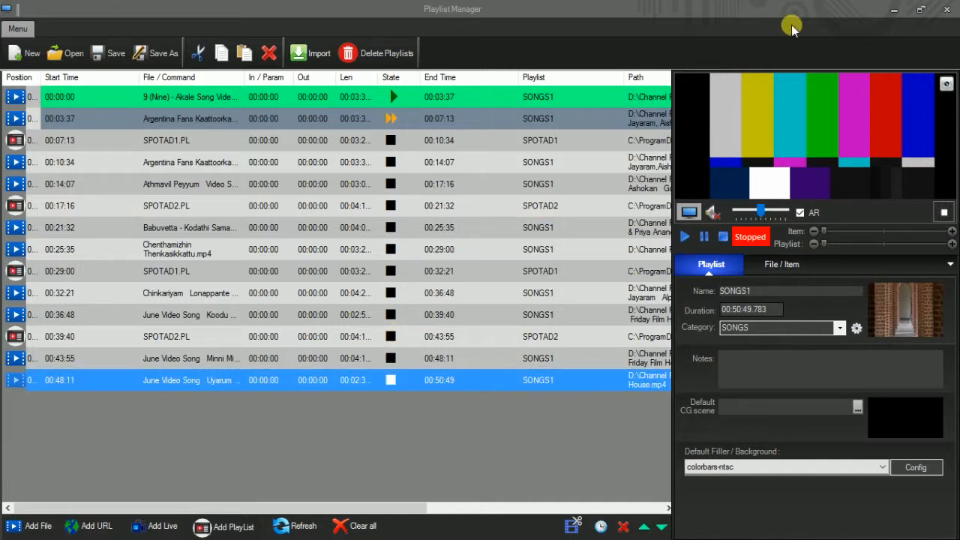
left_click(894, 16)
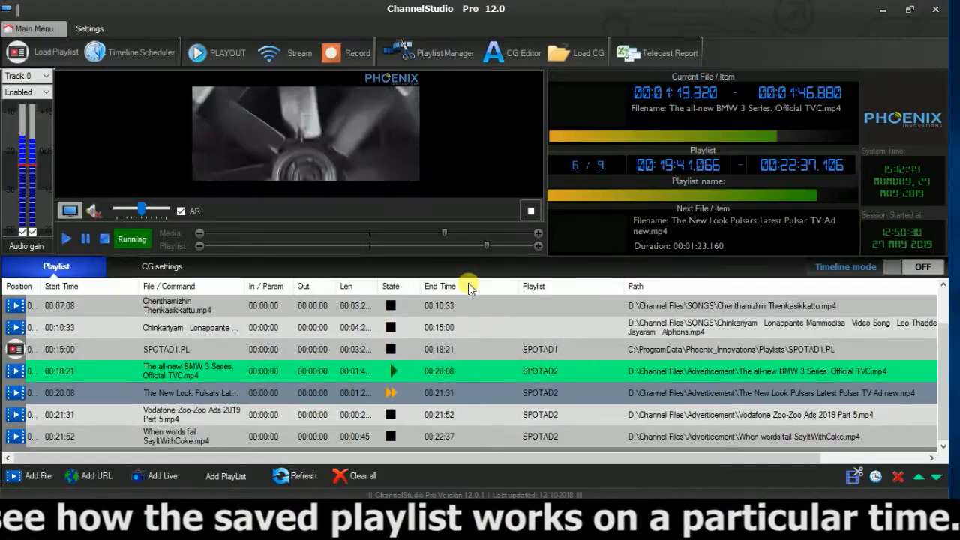
- Clear the channel playlist and bring the Timeline Scheduler to the 3:15:00 PM time position
left_click(355, 478)
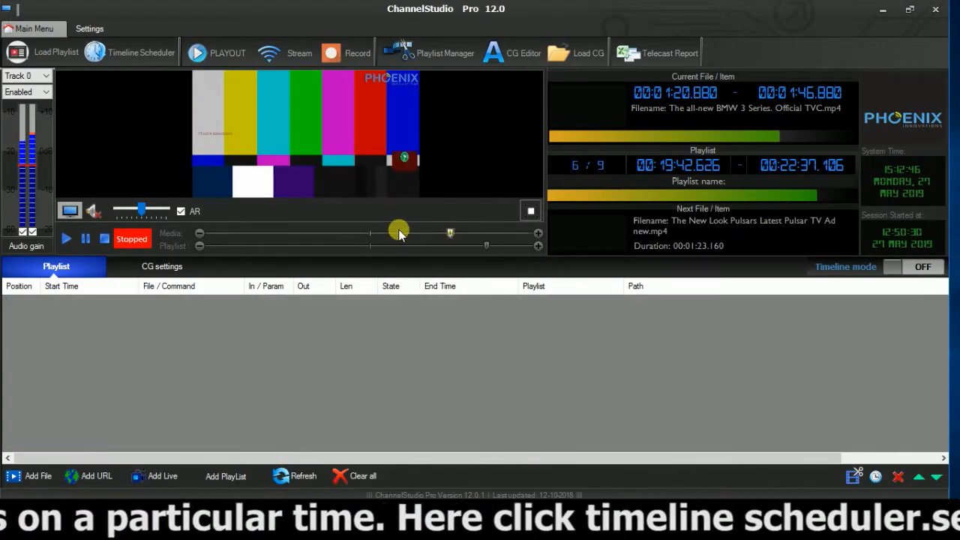
left_click(113, 43)
type("15")
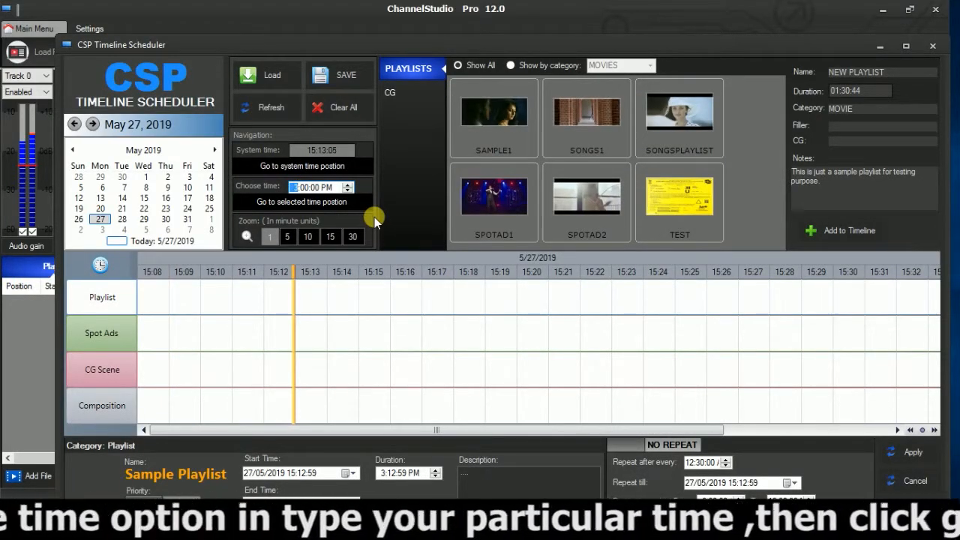
left_click(305, 206)
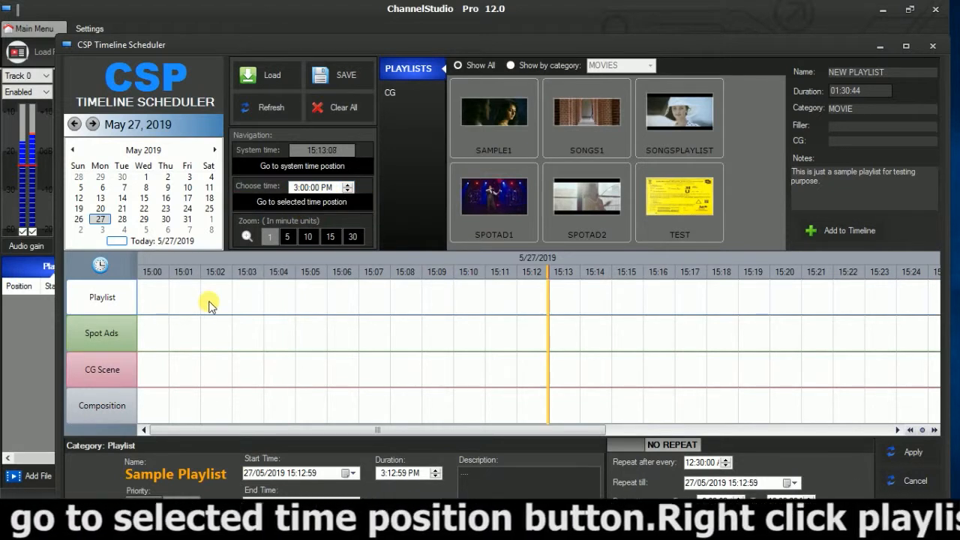
left_click(301, 188)
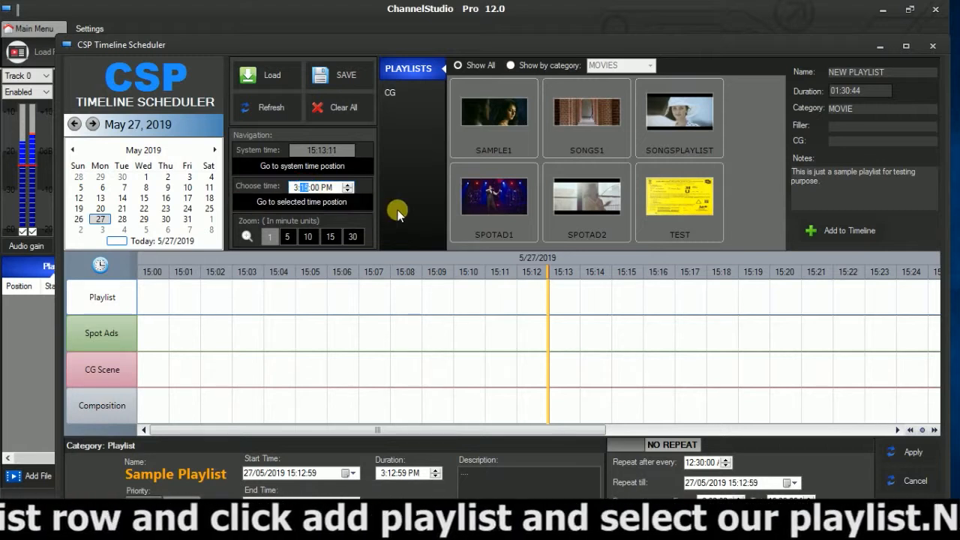
type("15")
left_click(356, 203)
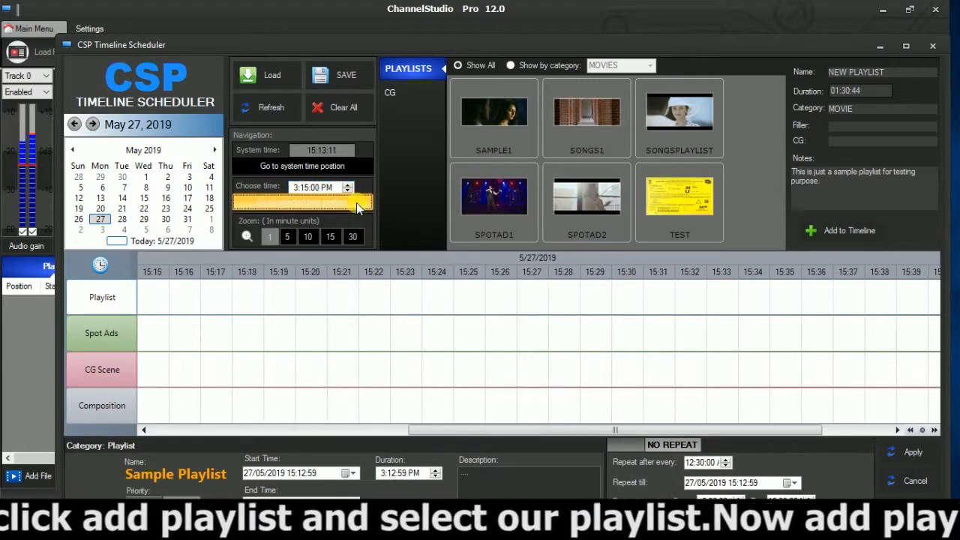
- Add the SONGS1 playlist to the Playlist row at 15:15:00 and save the timeline
right_click(150, 296)
left_click(165, 304)
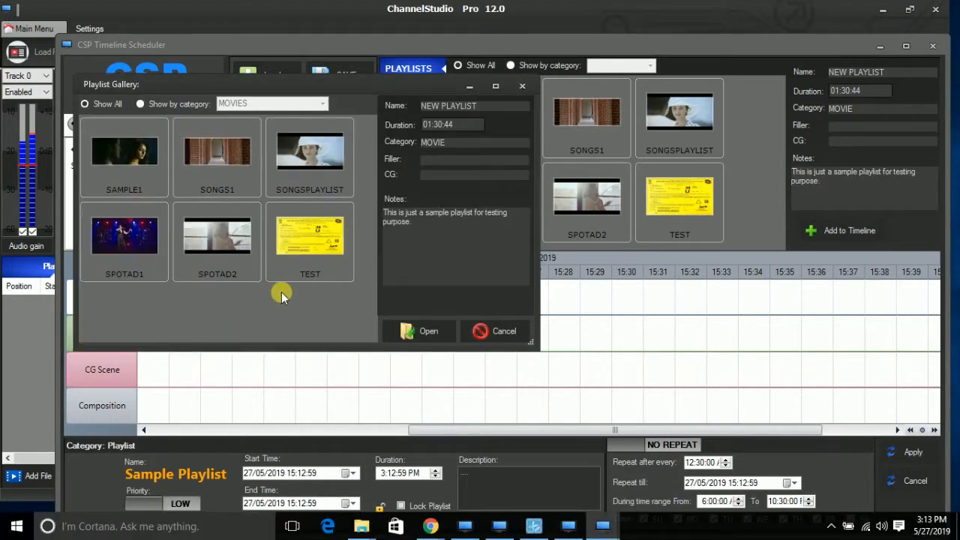
left_click(252, 166)
double_click(252, 165)
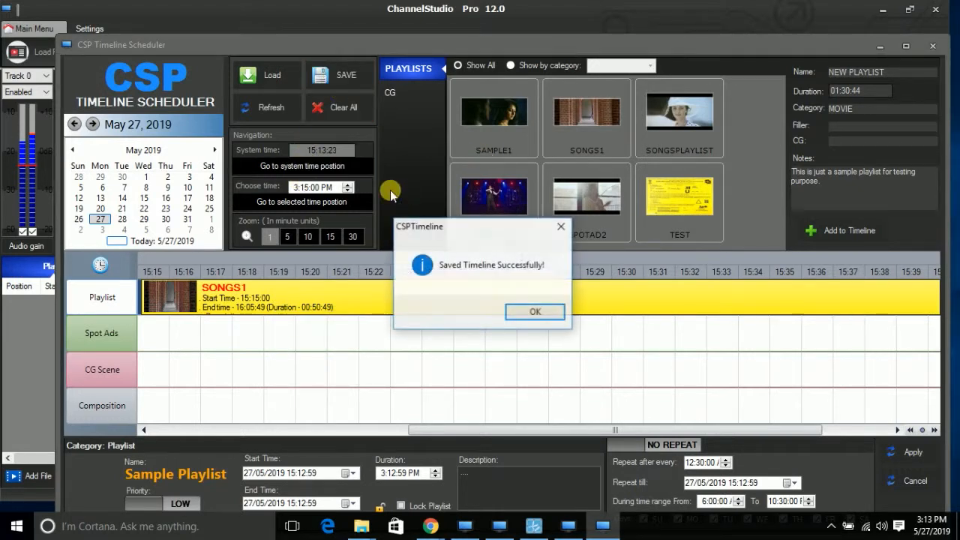
- Close the save message, minimize the Timeline Scheduler, and turn on Timeline mode for the channel playout
left_click(549, 312)
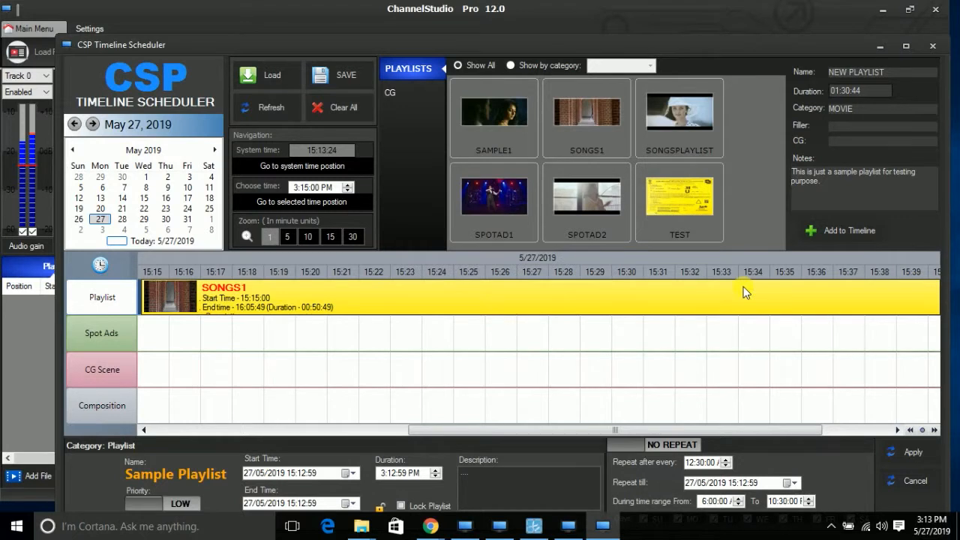
left_click(880, 50)
left_click(911, 269)
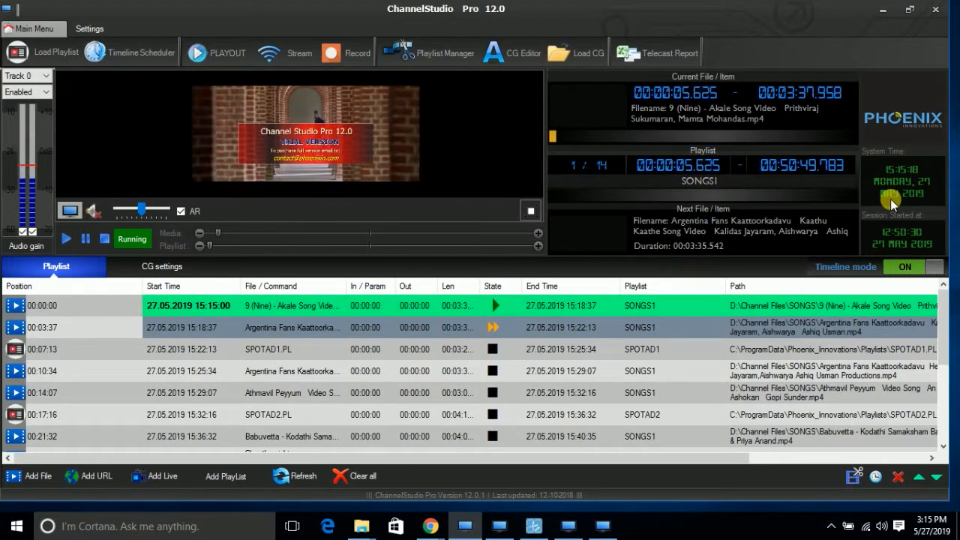
- Load the CG scene onto the running channel output
left_click(587, 54)
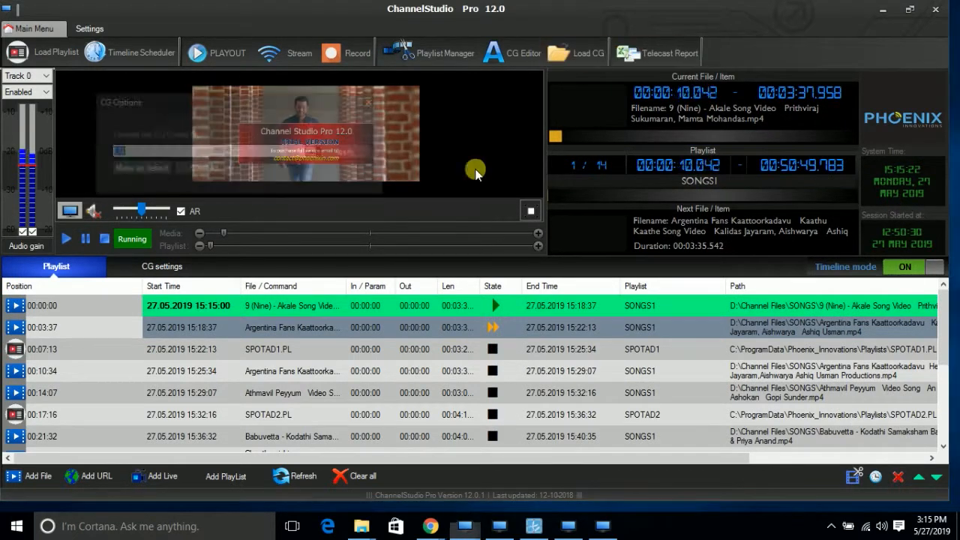
left_click(356, 152)
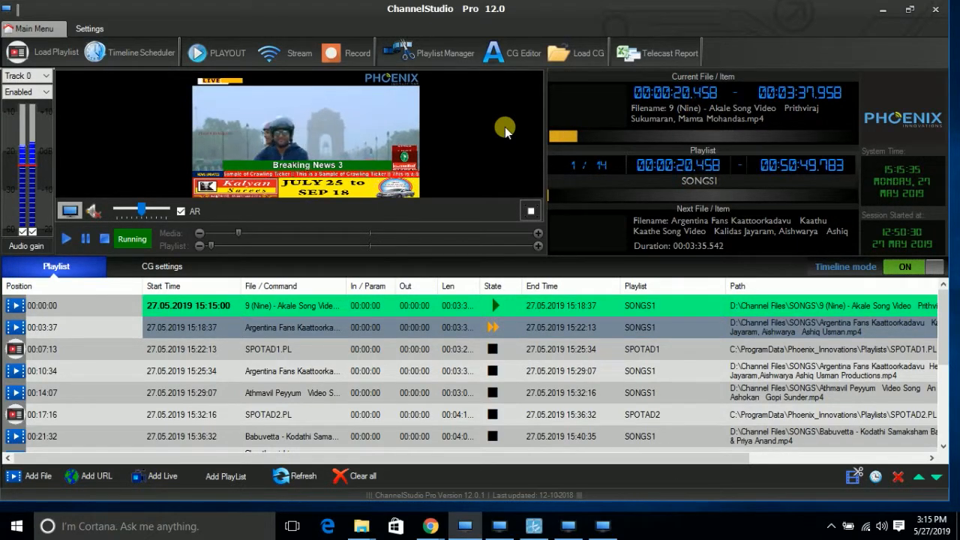
- Clear the channel playlist and delete SONGS1 from the Timeline Scheduler's Playlist row
left_click(367, 476)
left_click(593, 527)
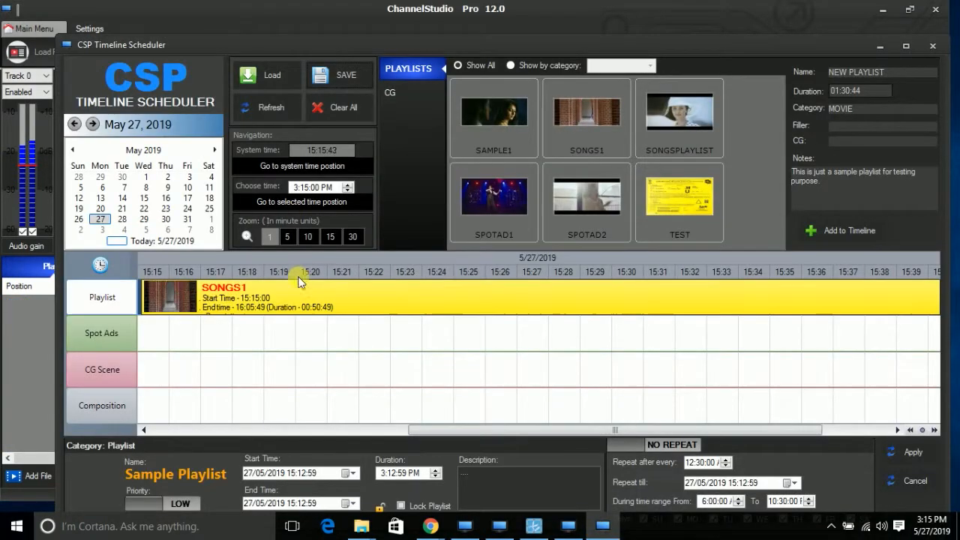
right_click(336, 303)
left_click(376, 240)
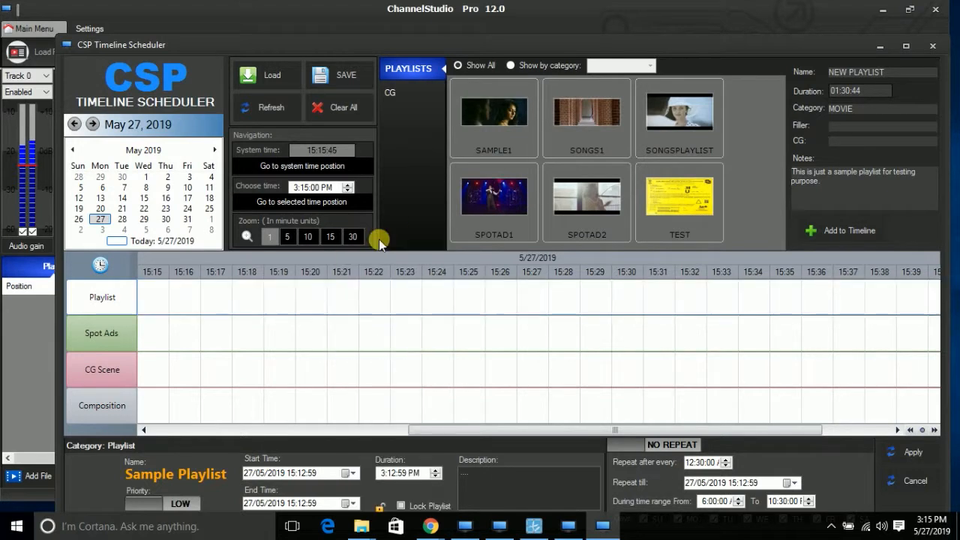
- Set the chosen time to 3:17:00 PM and bring the timeline to that position
left_click(302, 187)
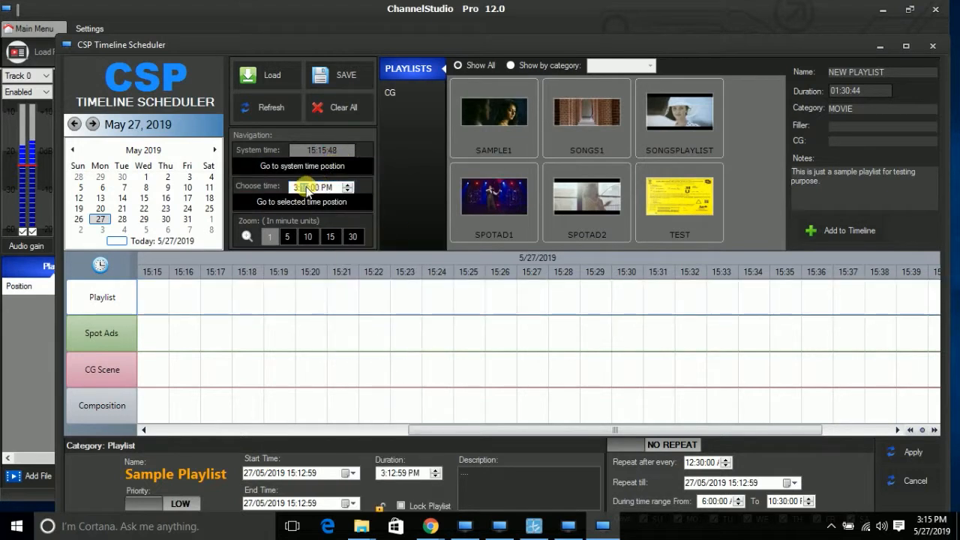
type("17")
left_click(359, 202)
right_click(153, 303)
left_click(166, 311)
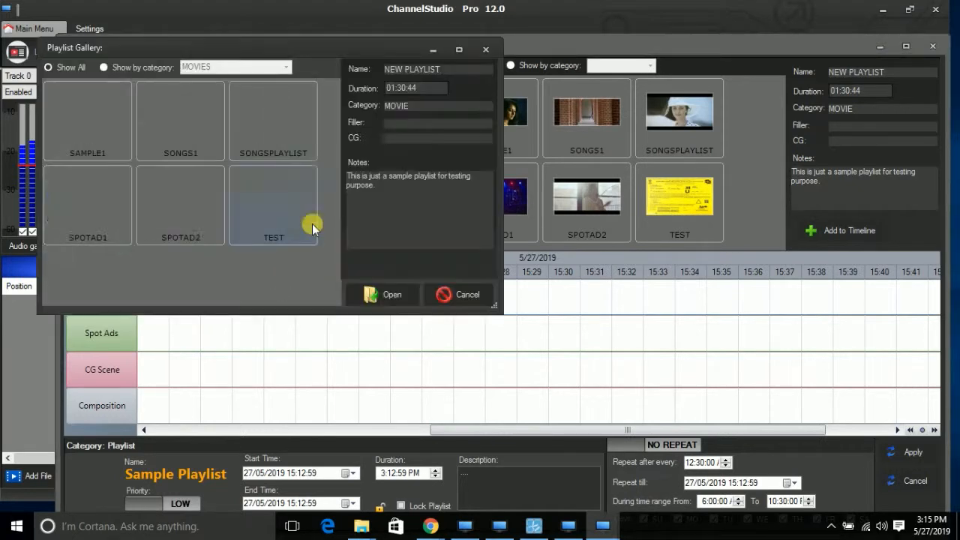
left_click(273, 149)
double_click(274, 149)
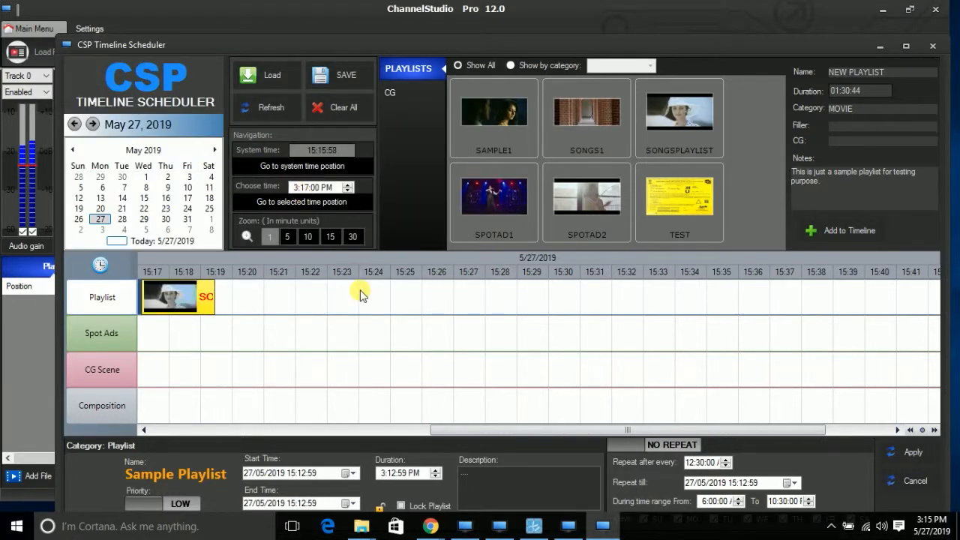
right_click(201, 299)
left_click(226, 237)
- Add the SONGS1 playlist to the Playlist row at 15:17:00 and save the timeline
right_click(150, 294)
left_click(230, 307)
double_click(212, 146)
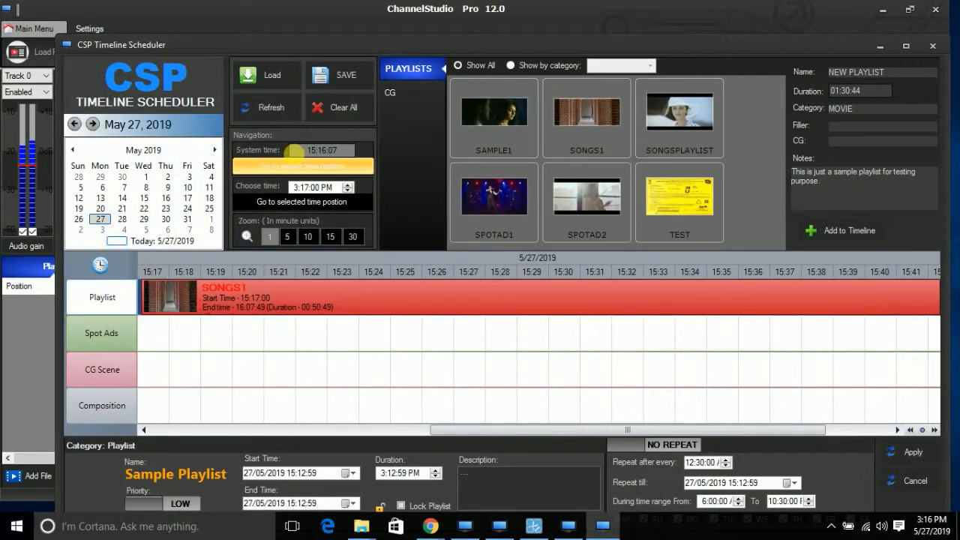
left_click(343, 78)
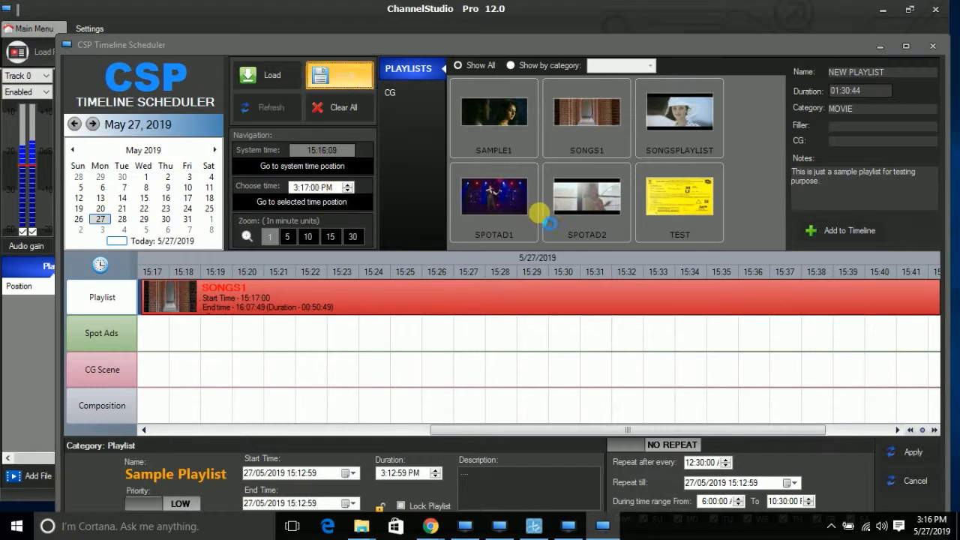
left_click(544, 315)
- Minimize the Timeline Scheduler and put the channel back into Timeline mode for the scheduled playout
left_click(880, 46)
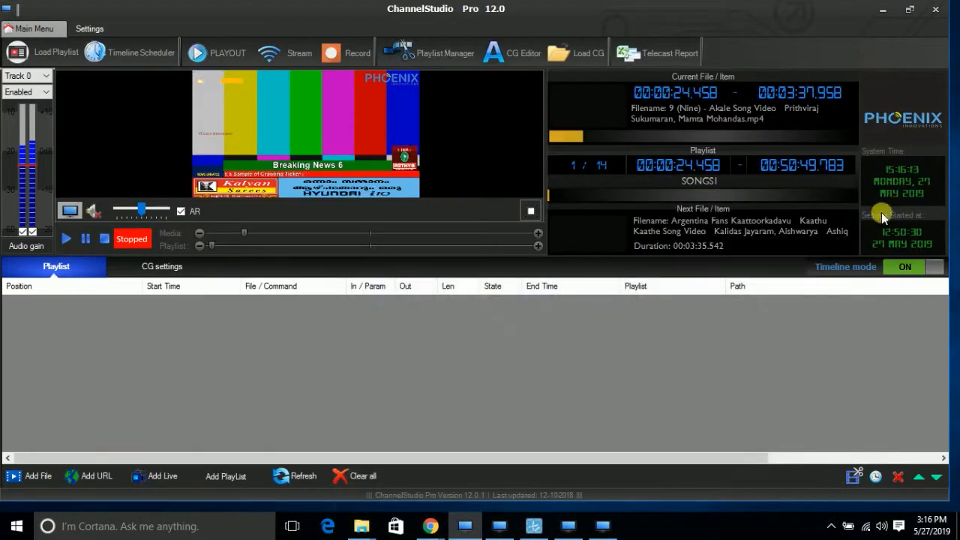
left_click(921, 264)
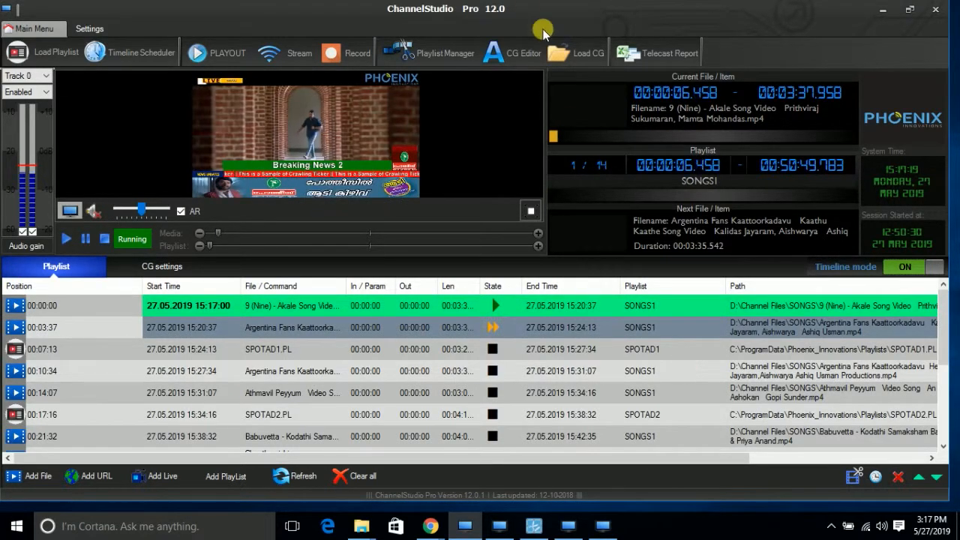
double_click(350, 304)
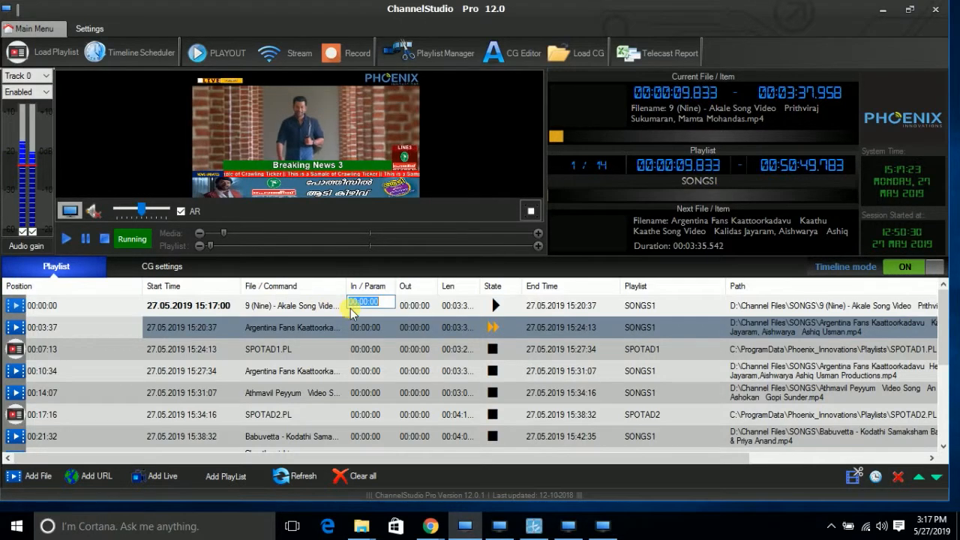
left_click(220, 327)
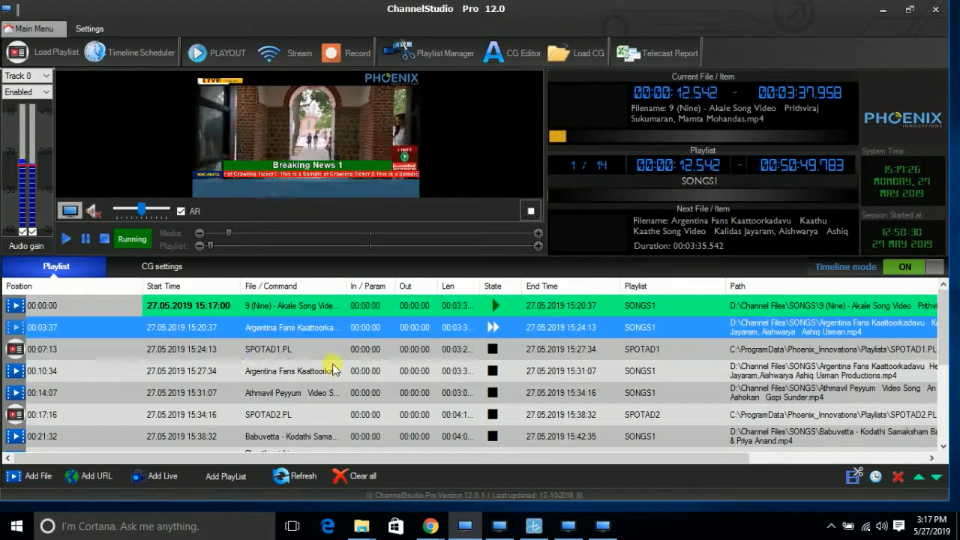
left_click(88, 357)
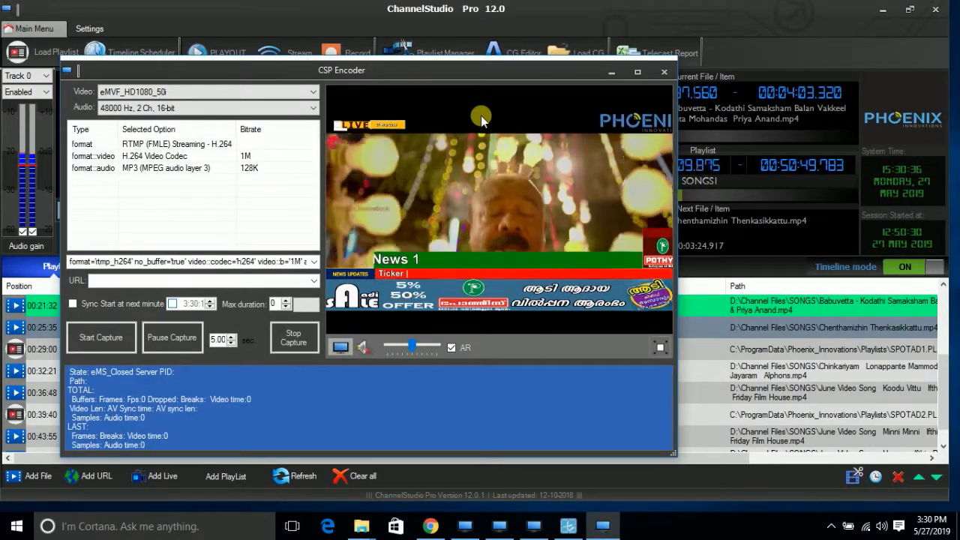
- Select RTMP (FMLE) Streaming - H.264 as the format in the CSP Encoder
left_click(217, 144)
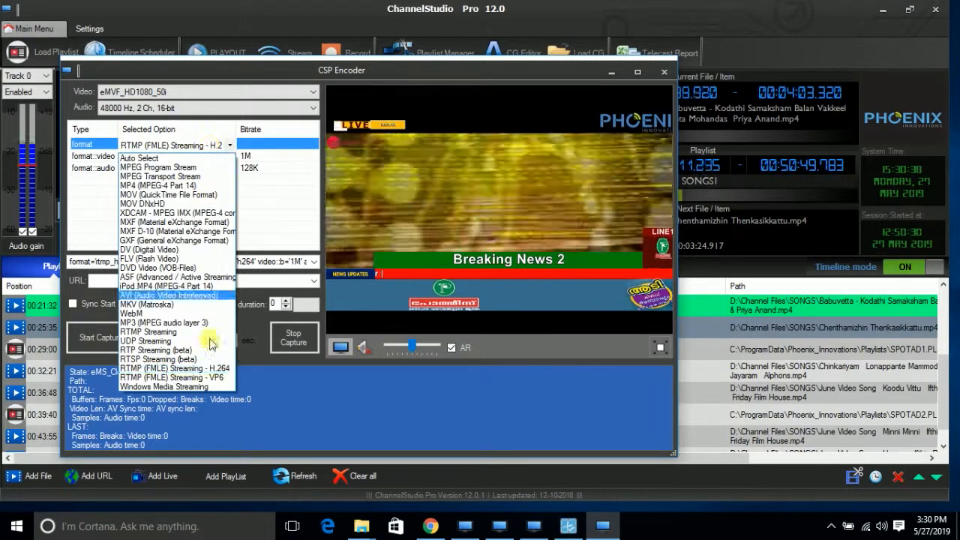
left_click(210, 369)
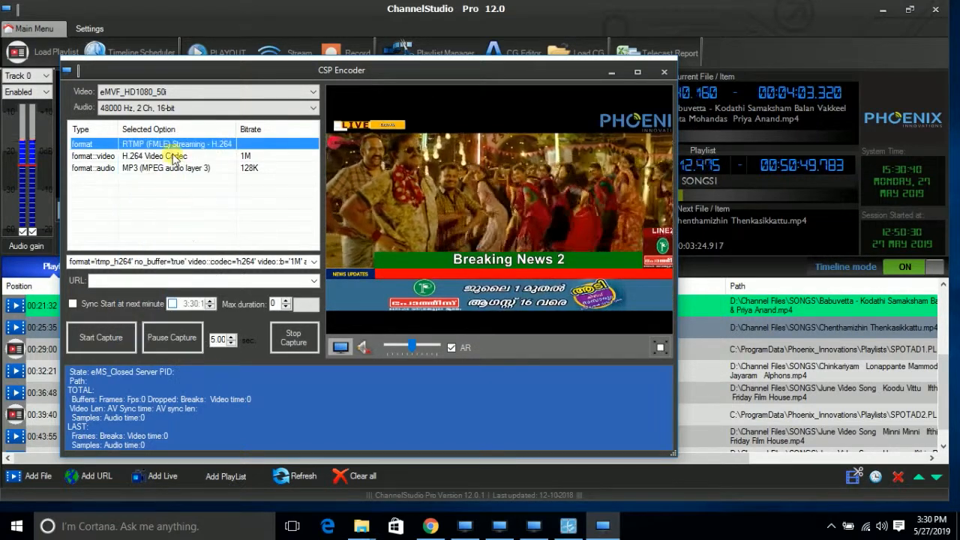
- Try to set the bitrate of the H.264 video codec to 500K
left_click(262, 156)
left_click(262, 156)
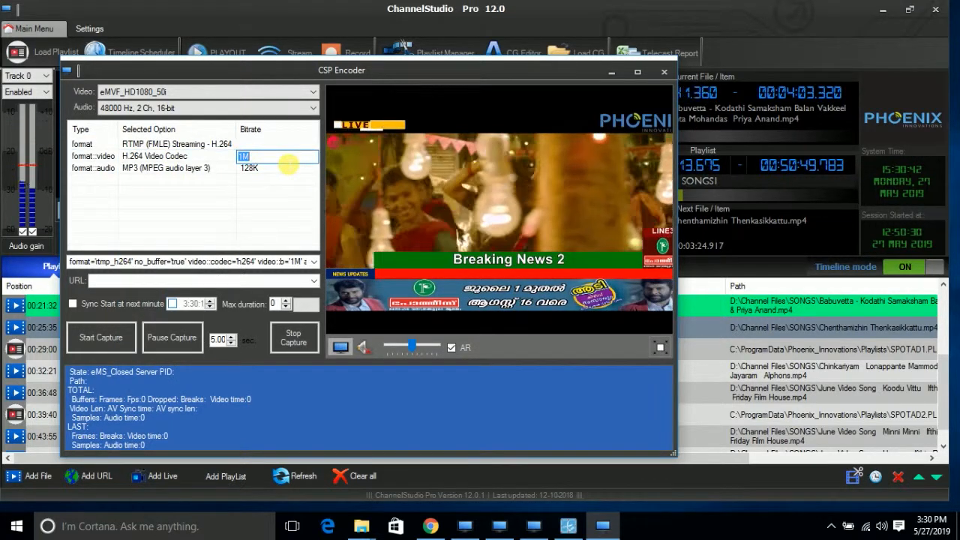
left_click_drag(289, 165, 231, 162)
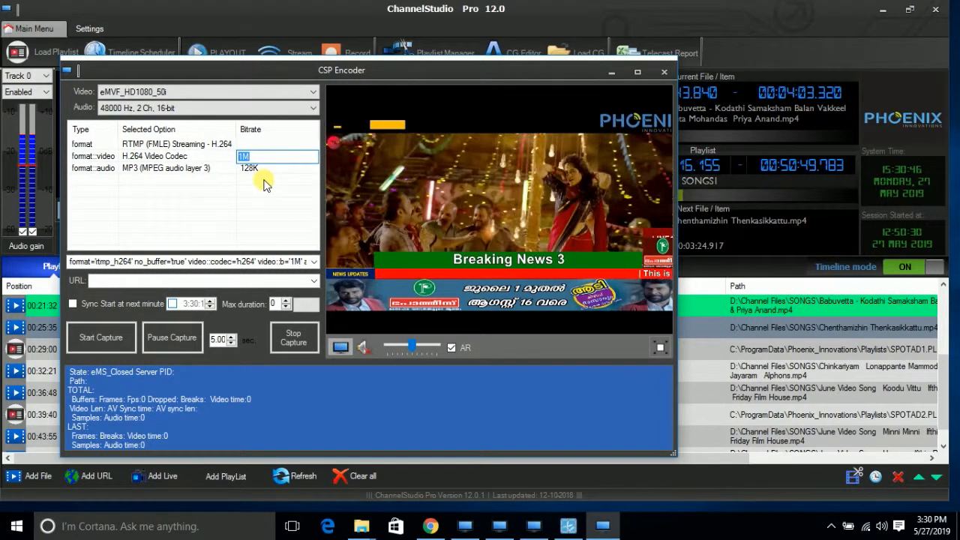
type("500K")
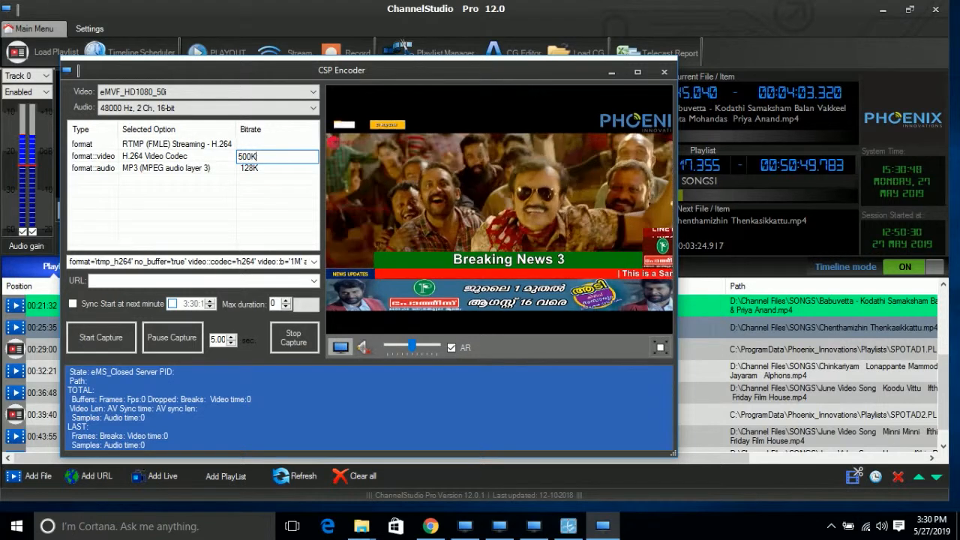
key("Return")
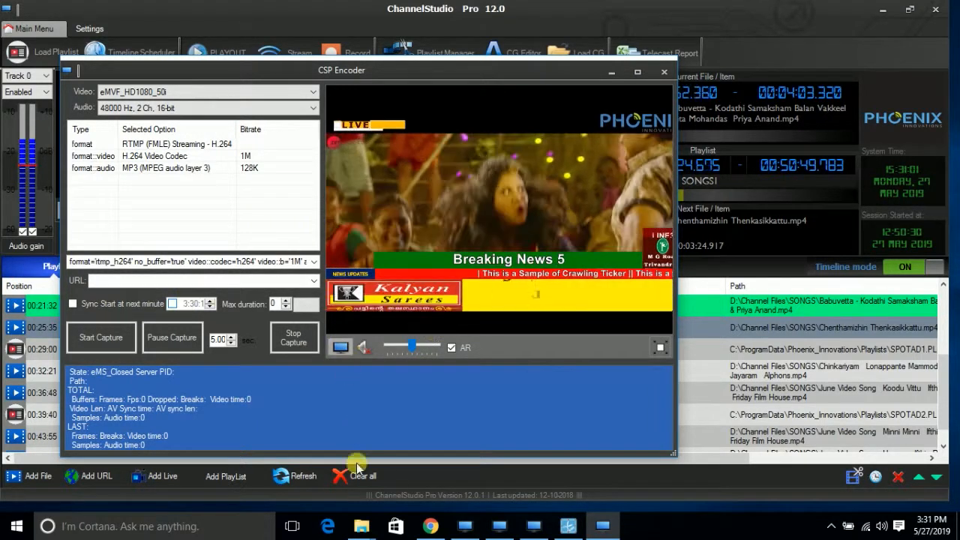
- Copy the address rtmp://136.213.153.149:1735/livego from rtmp.txt in Notepad and paste it as the encoder's URL
mouse_move(359, 522)
left_click(303, 465)
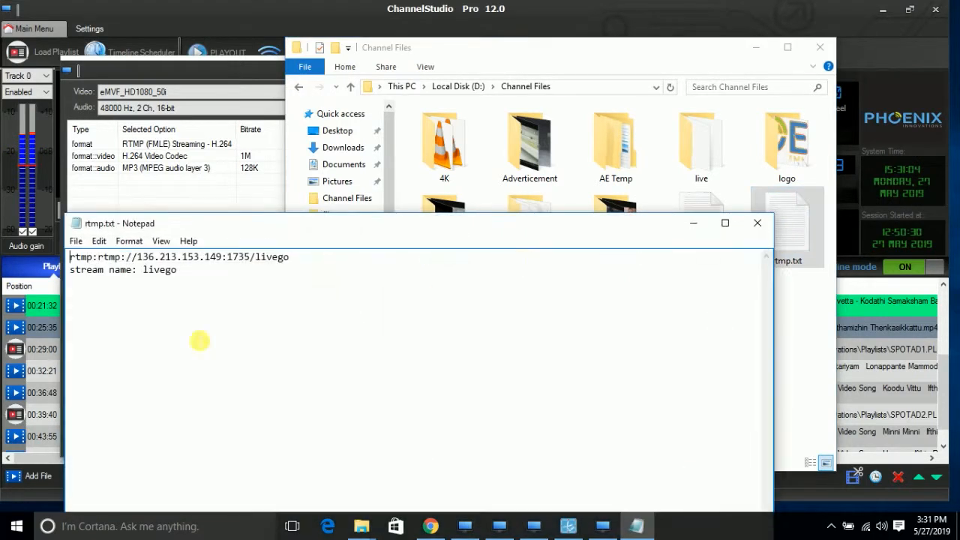
left_click_drag(374, 273, 79, 285)
left_click_drag(282, 269, 245, 261)
left_click(317, 262)
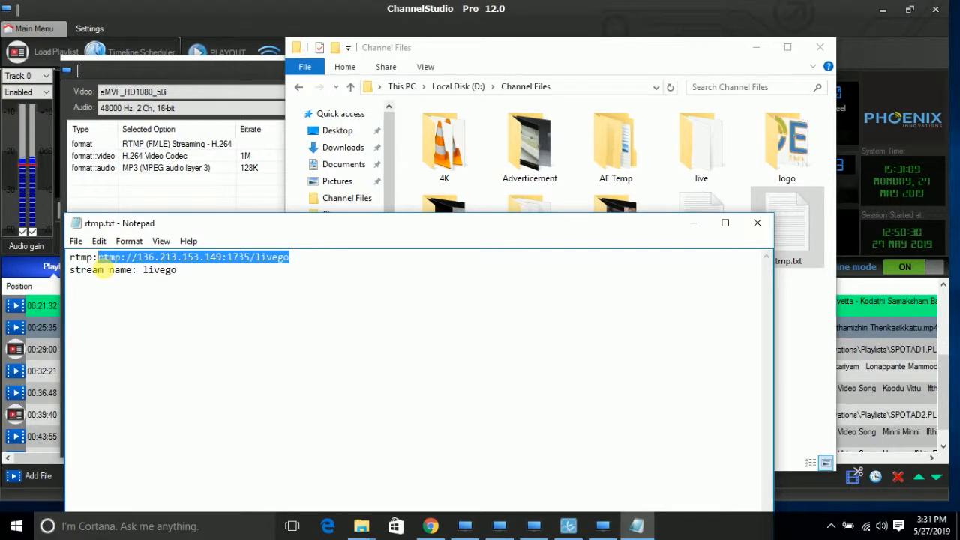
right_click(127, 255)
left_click(190, 306)
left_click(264, 204)
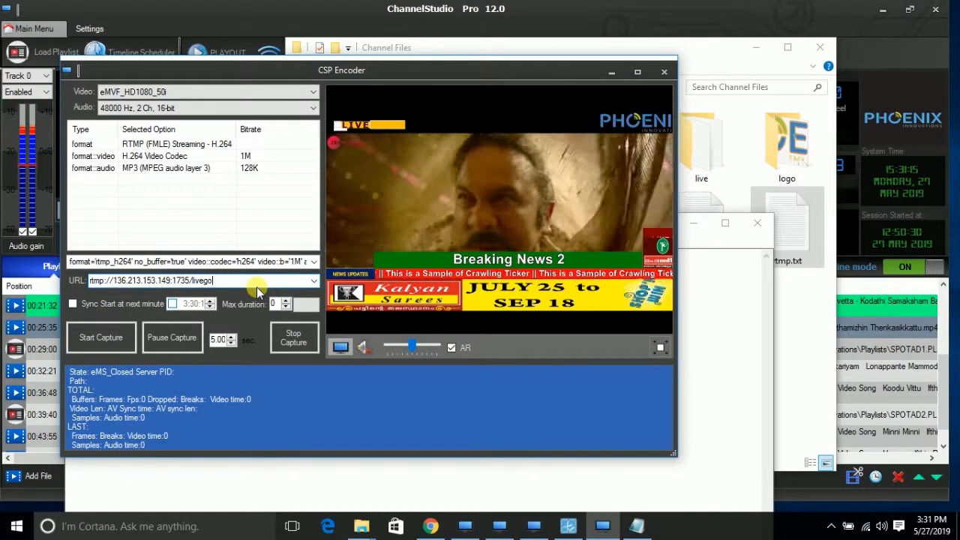
- Copy the stream name livego from rtmp.txt and append it to the encoder URL as /livego
left_click(636, 529)
double_click(156, 270)
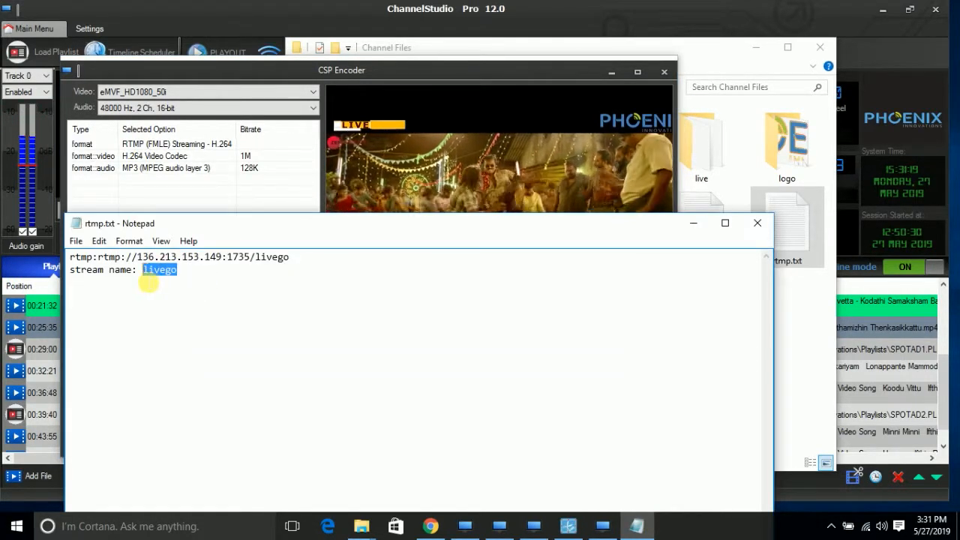
left_click(694, 223)
left_click(248, 282)
key("ctrl+v")
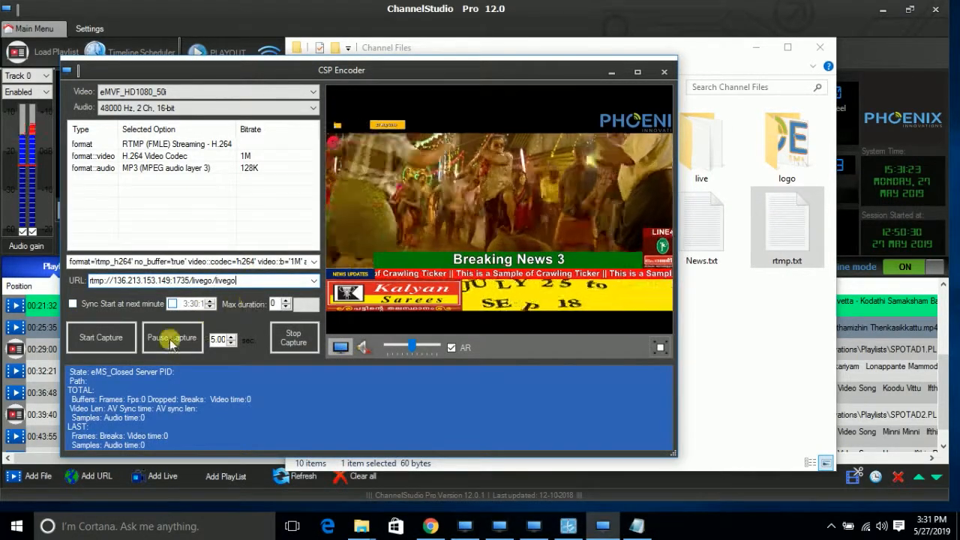
- Start the encoder capture to the RTMP address, then stop the capture
left_click(127, 339)
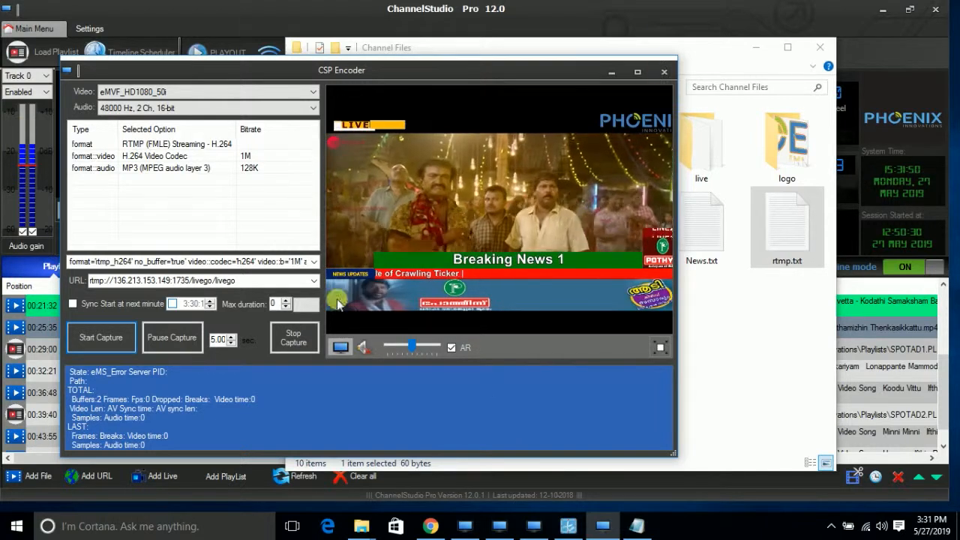
left_click(300, 342)
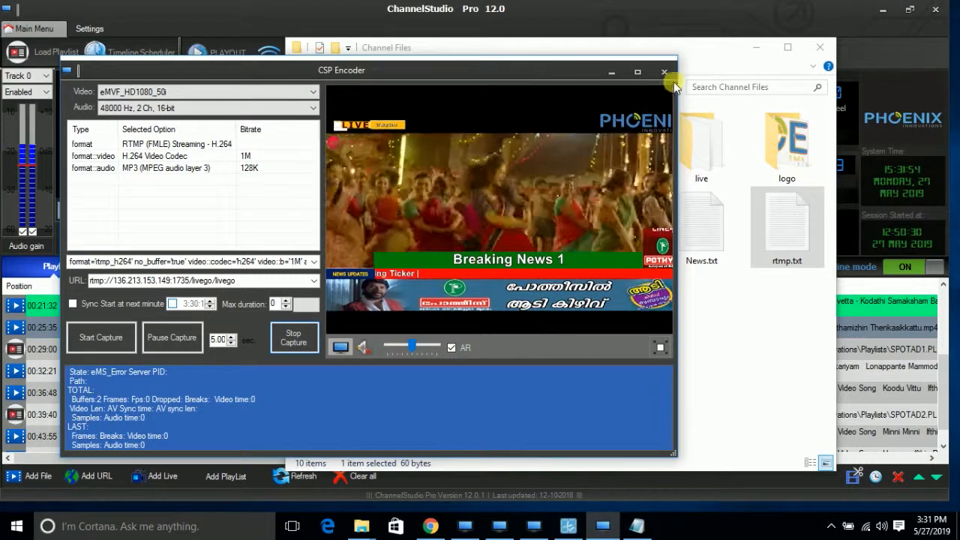